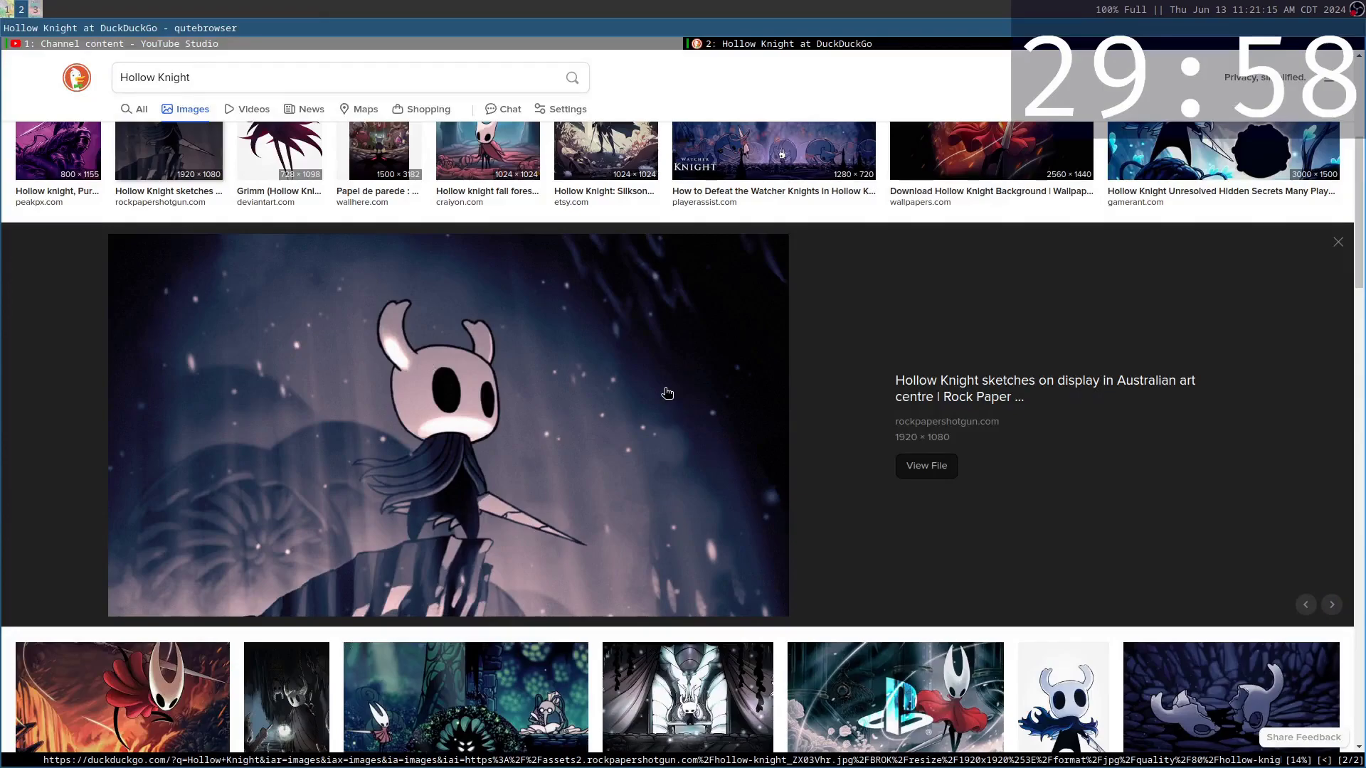
Examine the Hollow Knight artwork and the white-background Knight render in the image results as modelling references.
scroll(911, 321, "up", 3)
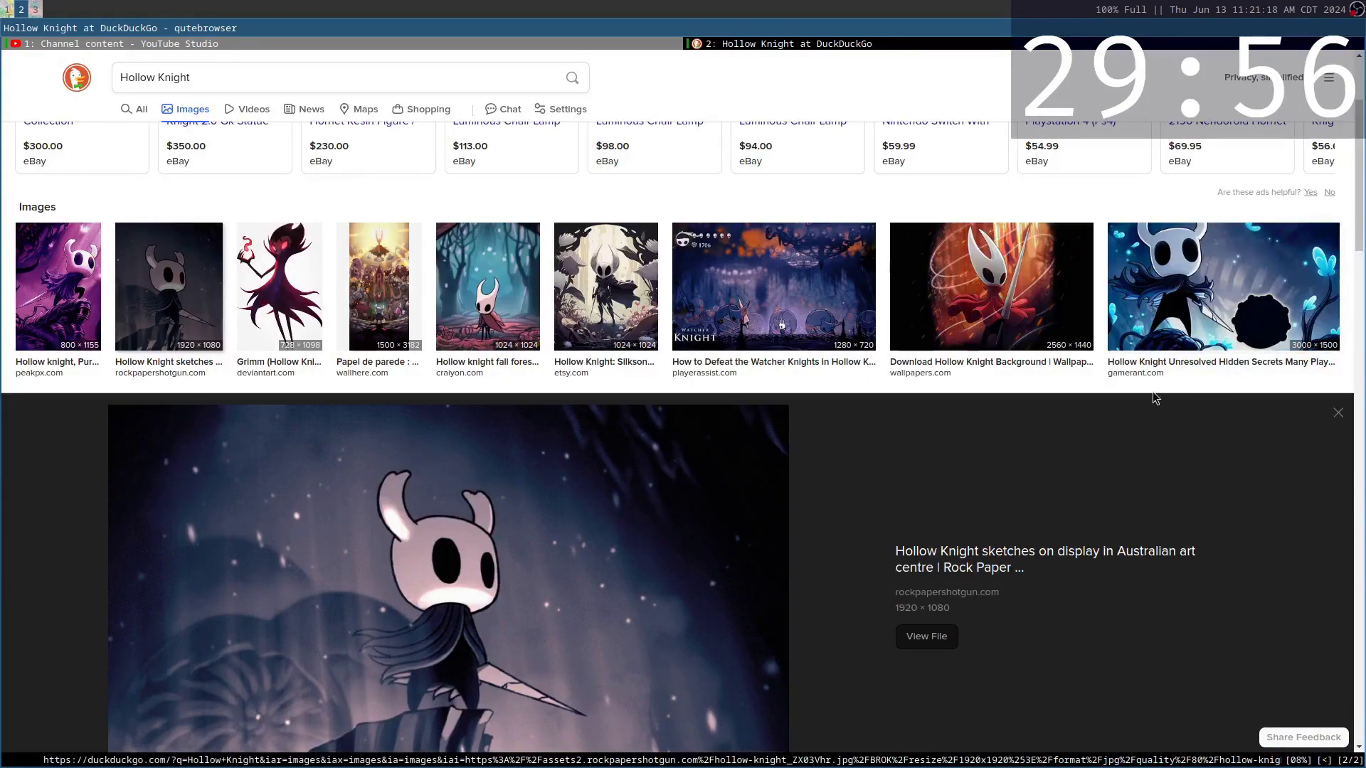
scroll(1072, 399, "down", 2)
scroll(821, 395, "down", 1)
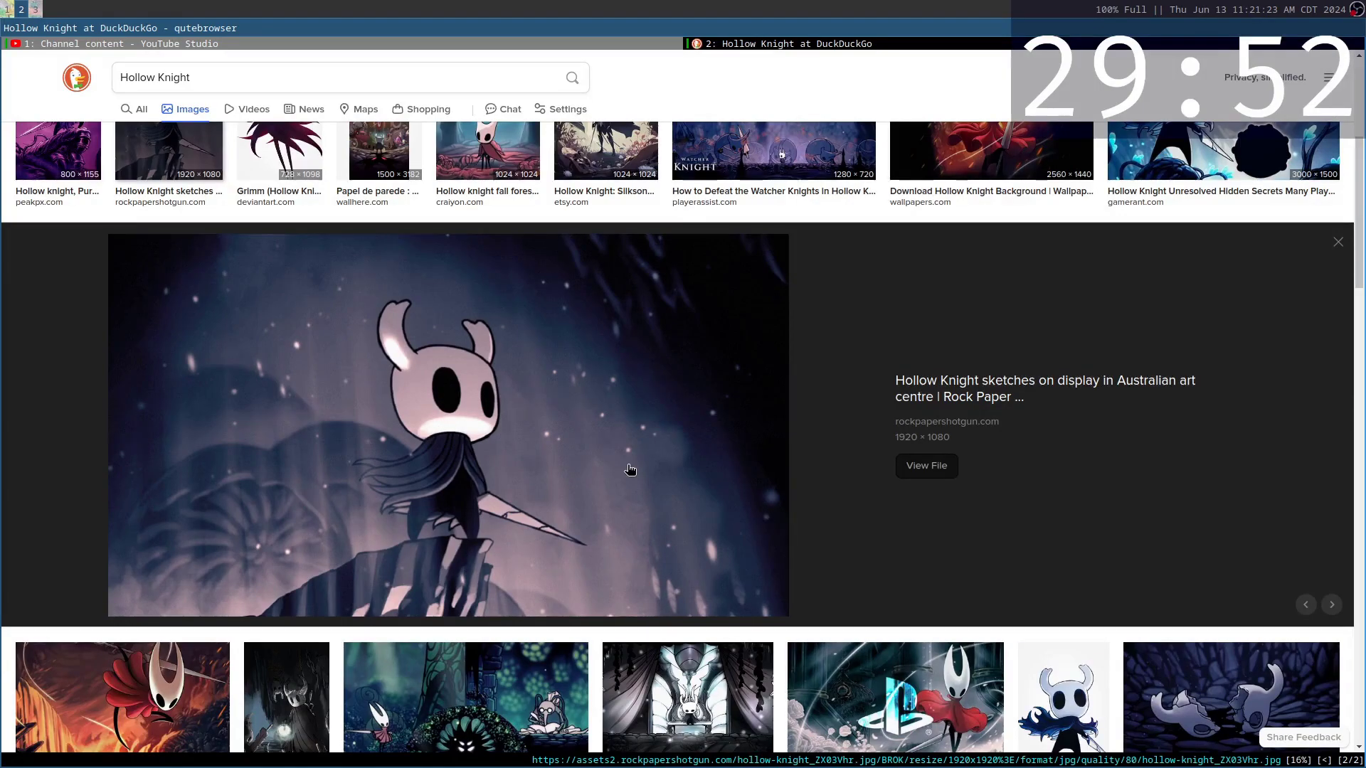
scroll(629, 470, "down", 3)
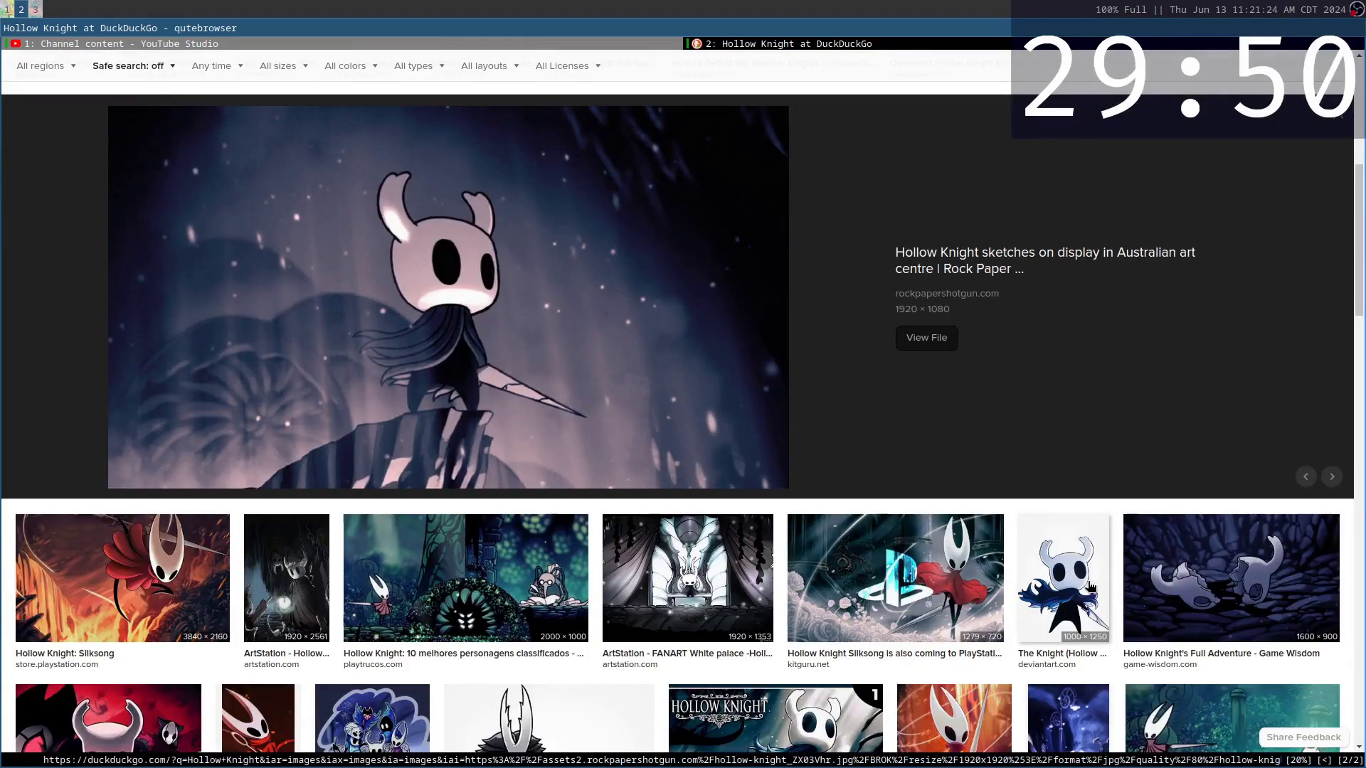
scroll(1063, 577, "up", 1)
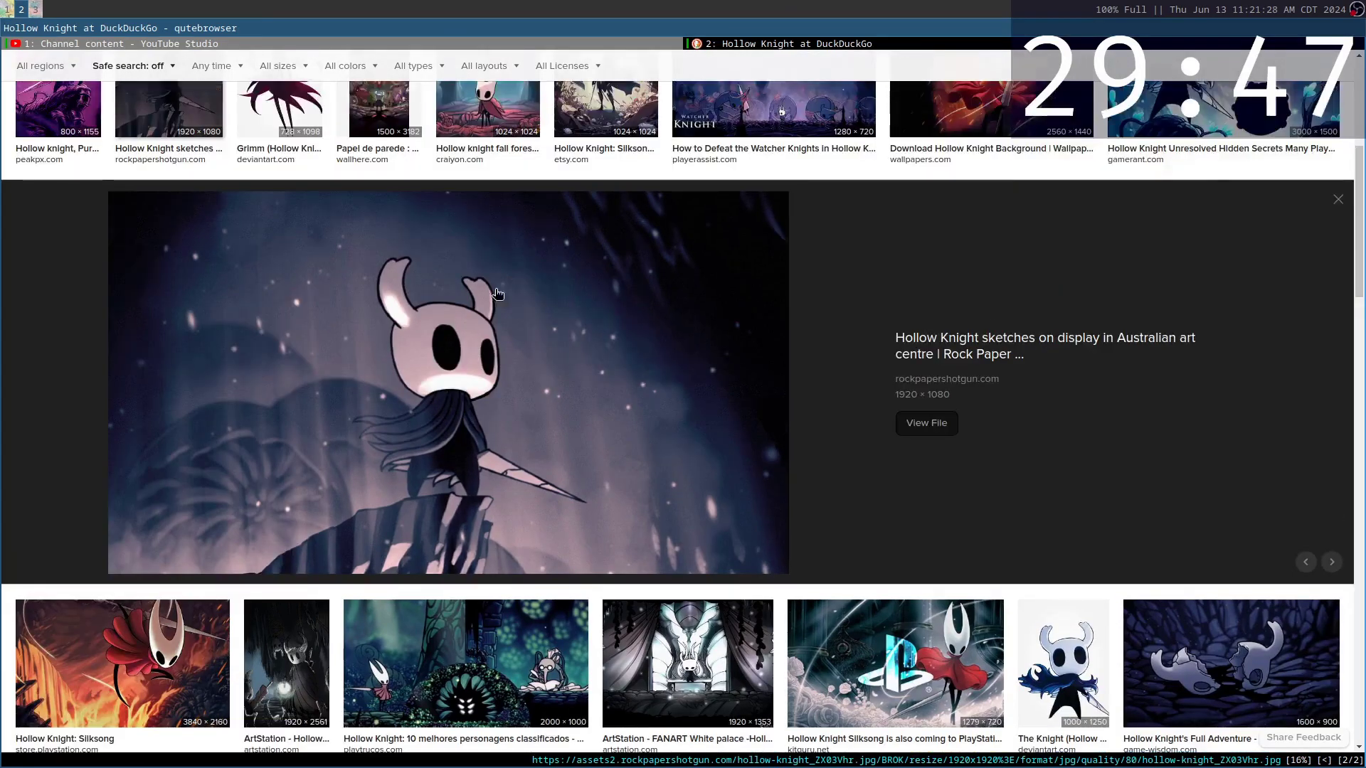
left_click(1057, 634)
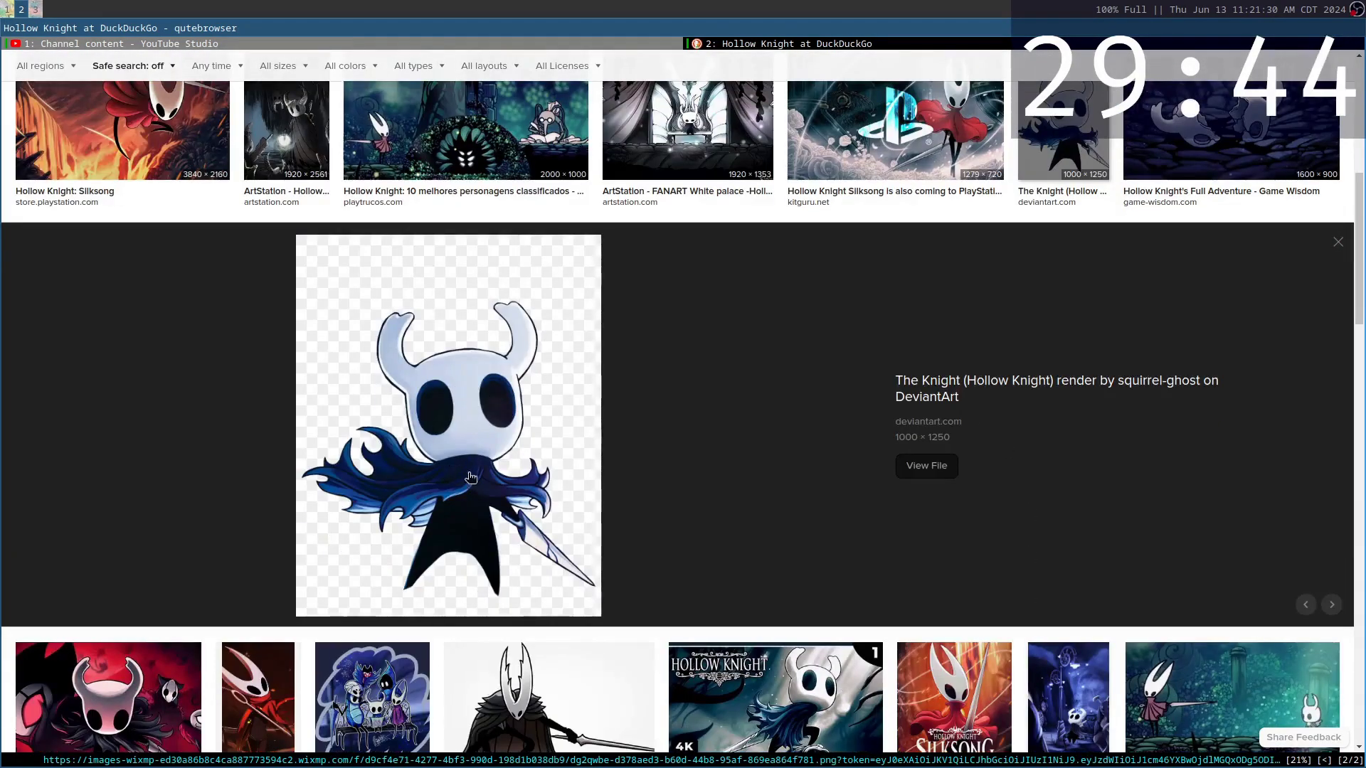
scroll(410, 491, "up", 1)
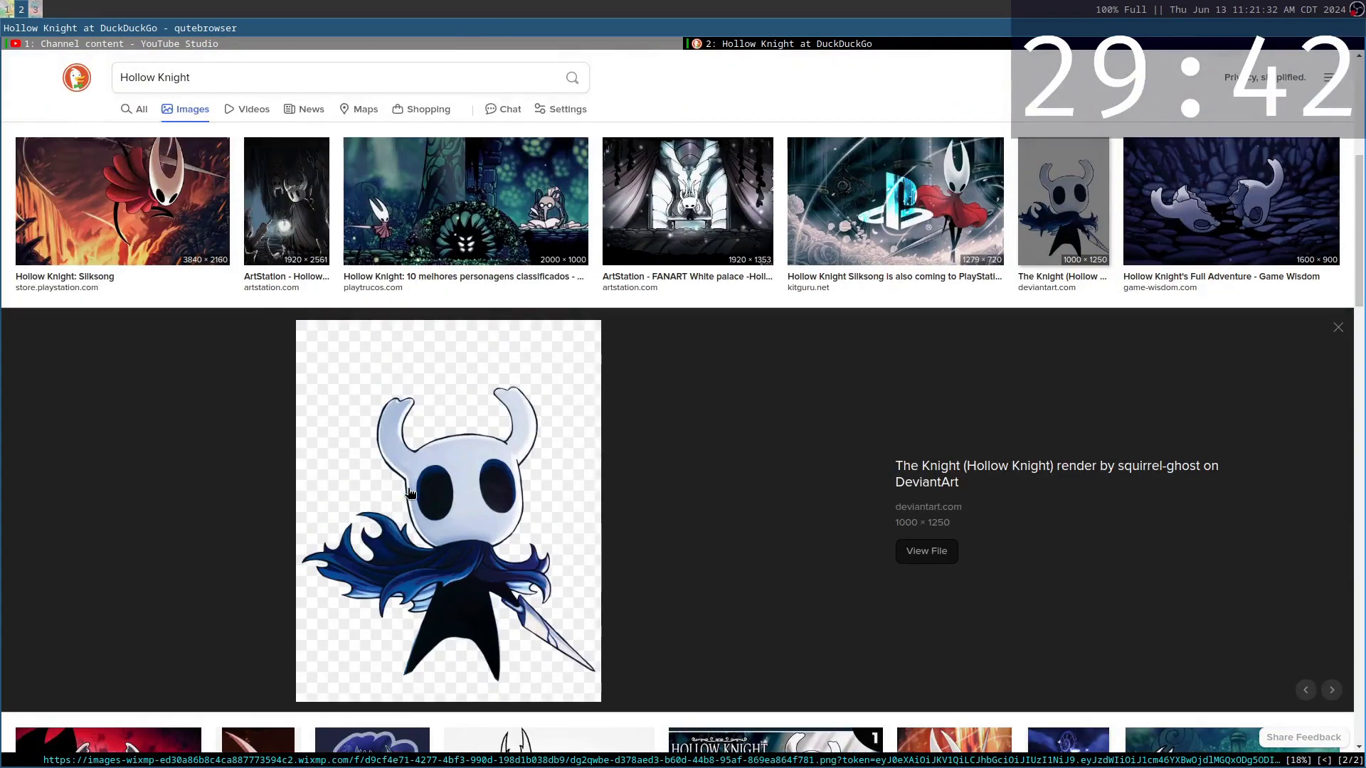
scroll(596, 364, "down", 3)
scroll(548, 510, "up", 5)
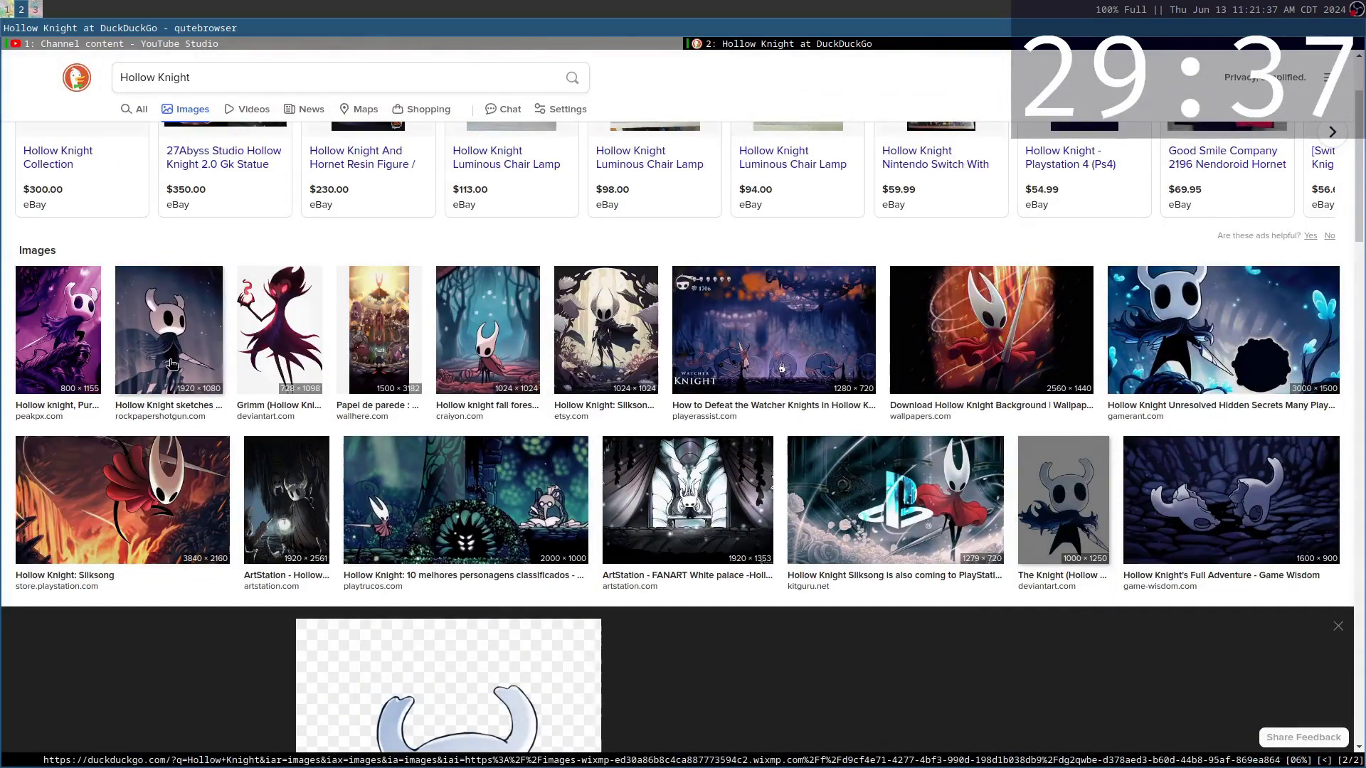
key("shift+h")
Switch to Blender and raise the default cube about 2.03 m along Z.
key("super+1")
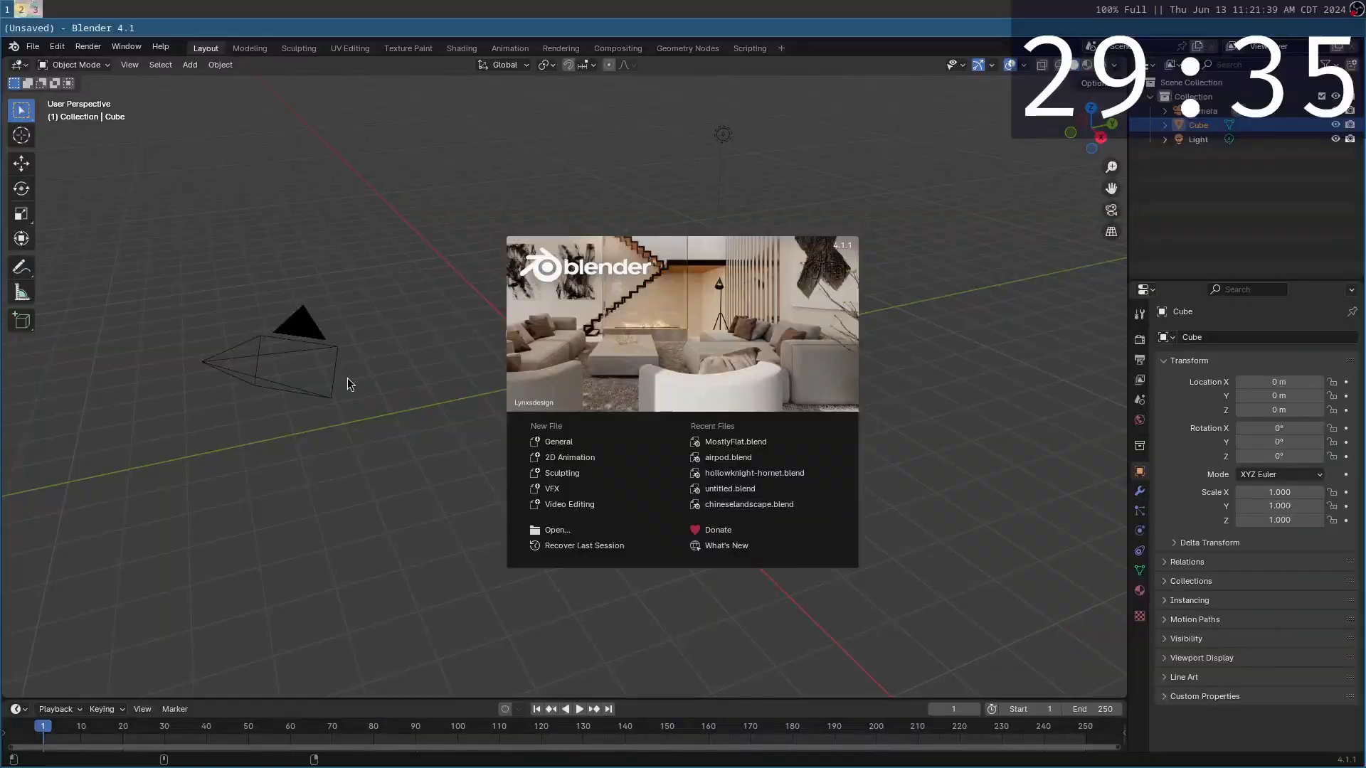
left_click(916, 456)
middle_click_drag(916, 455, 721, 426)
key("KP_7")
key("super+2")
key("super+1")
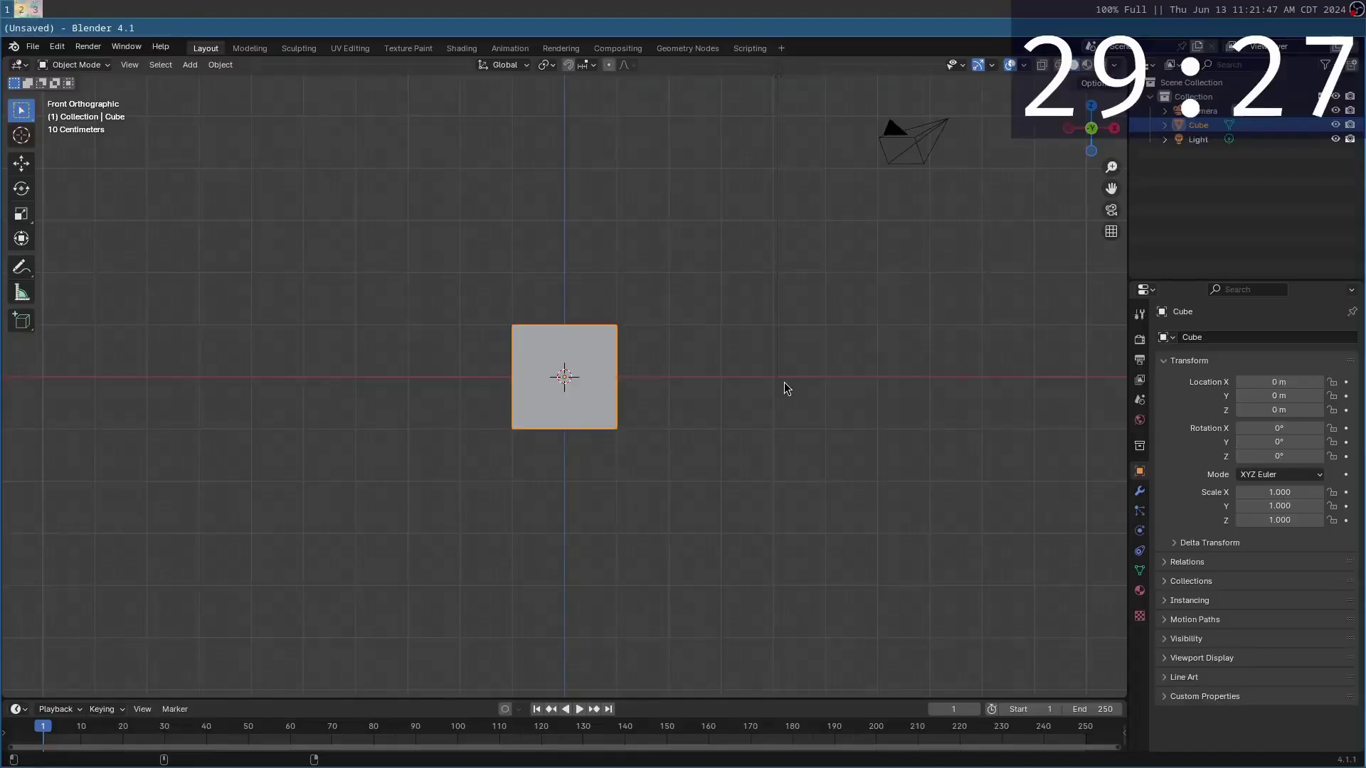
key("super+2")
key("super+1")
key("g")
key("z")
left_click(686, 308)
Stretch the cube along X to about 1.5 times its width.
key("s")
key("x")
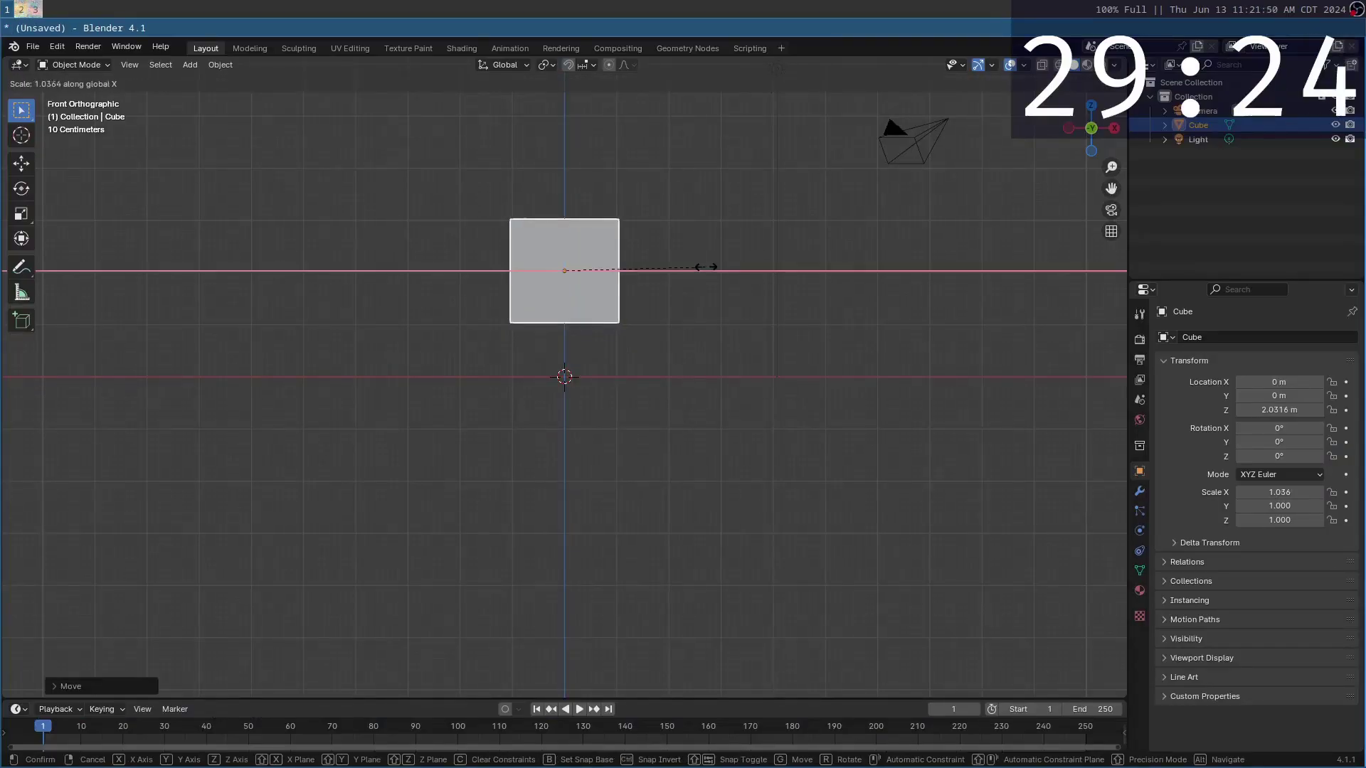
left_click(773, 282)
Add a Subdivision Surface modifier to the cube with viewport level 3.
left_click(1139, 491)
left_click(1213, 337)
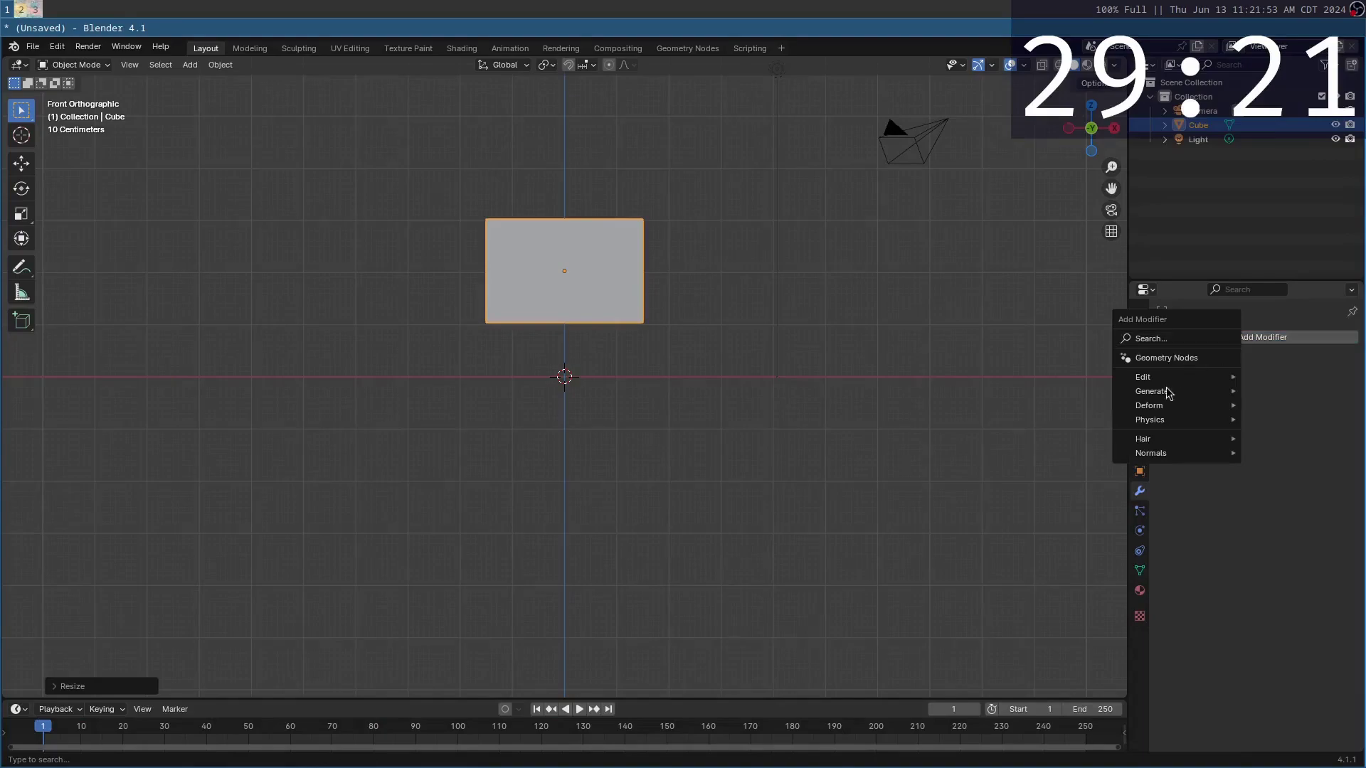
mouse_move(1152, 391)
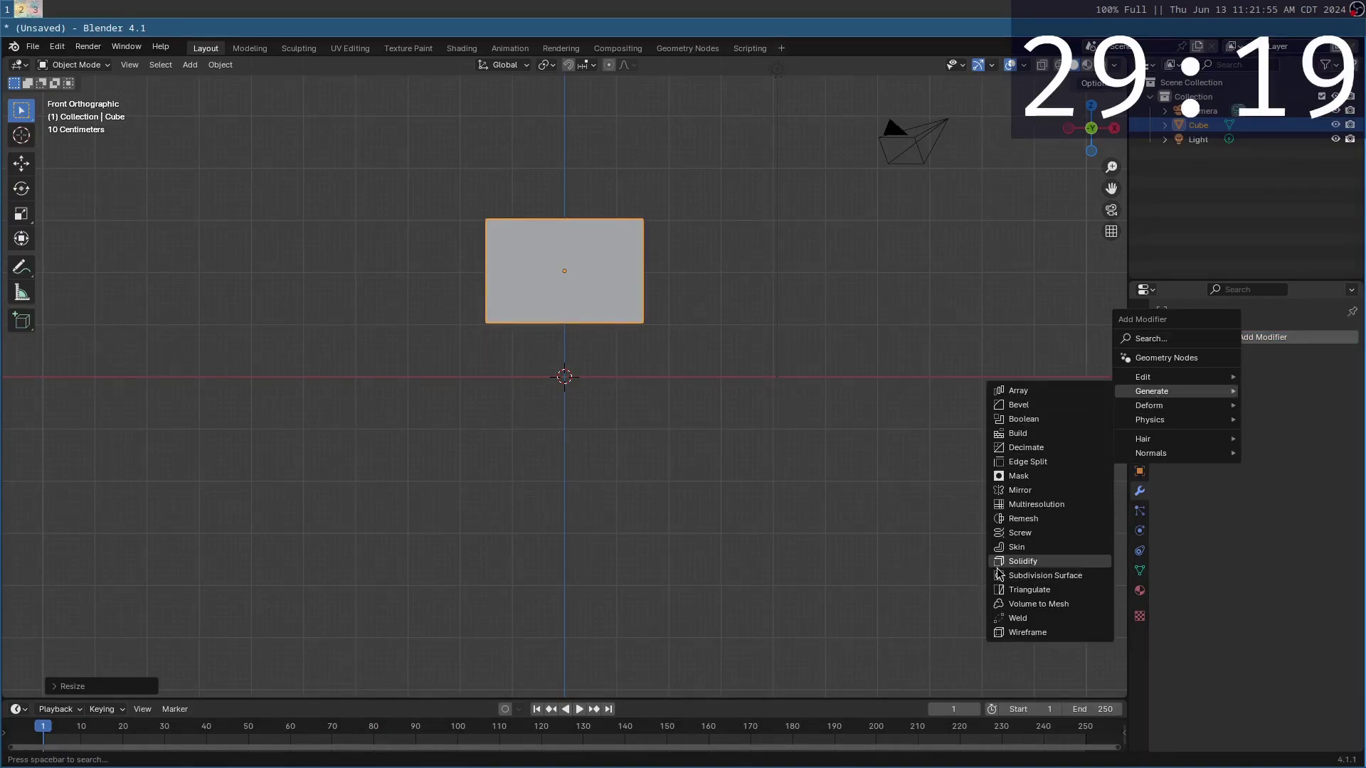
left_click(1058, 576)
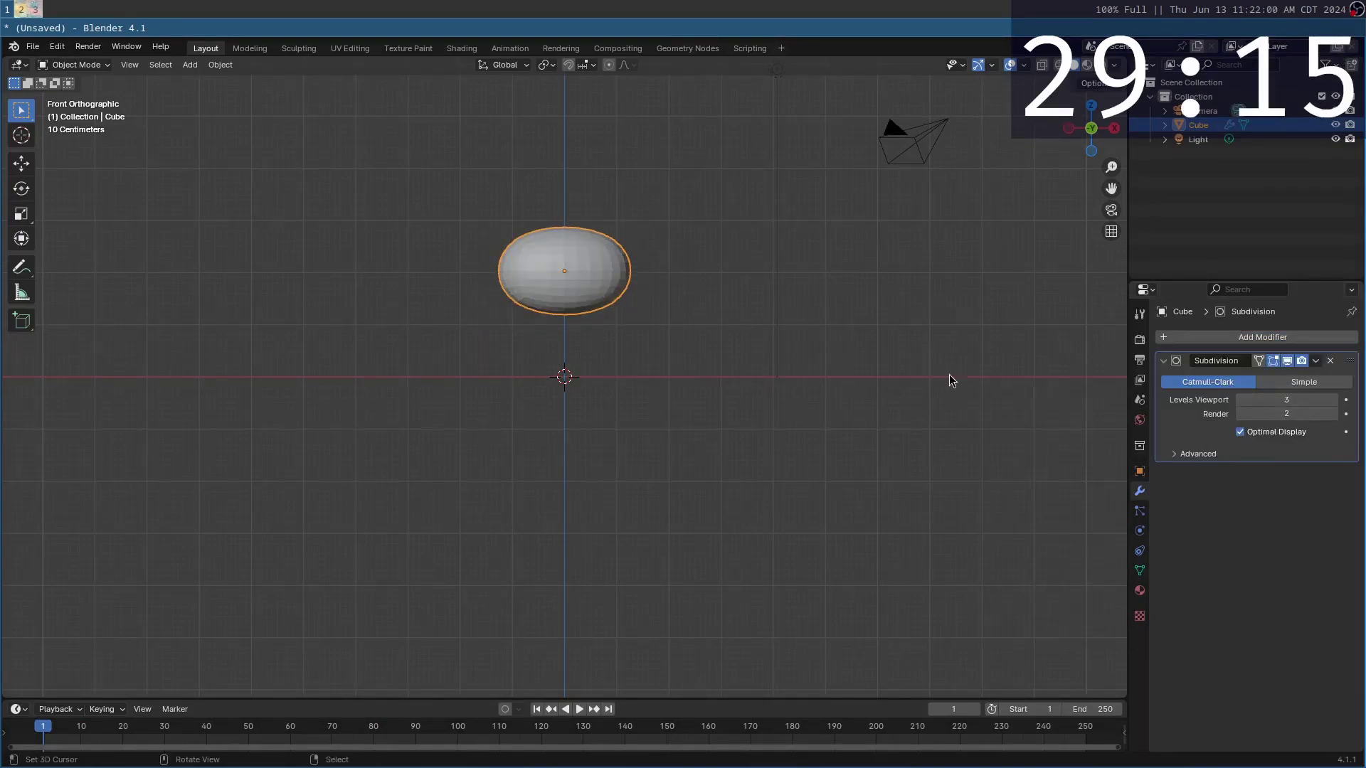
Add two horizontal loop cuts around the cube in Edit Mode and raise the lower one about 0.5 m along Z.
key("Tab")
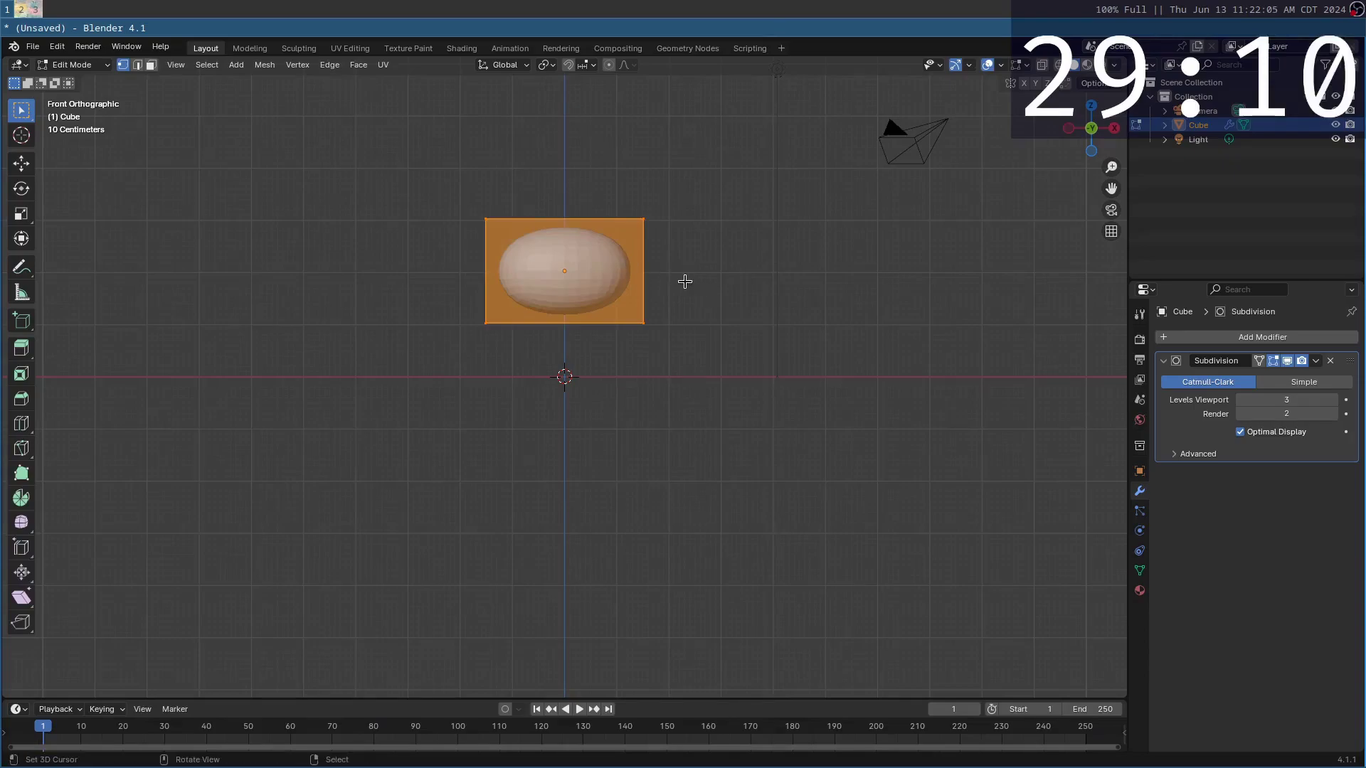
left_click(644, 279)
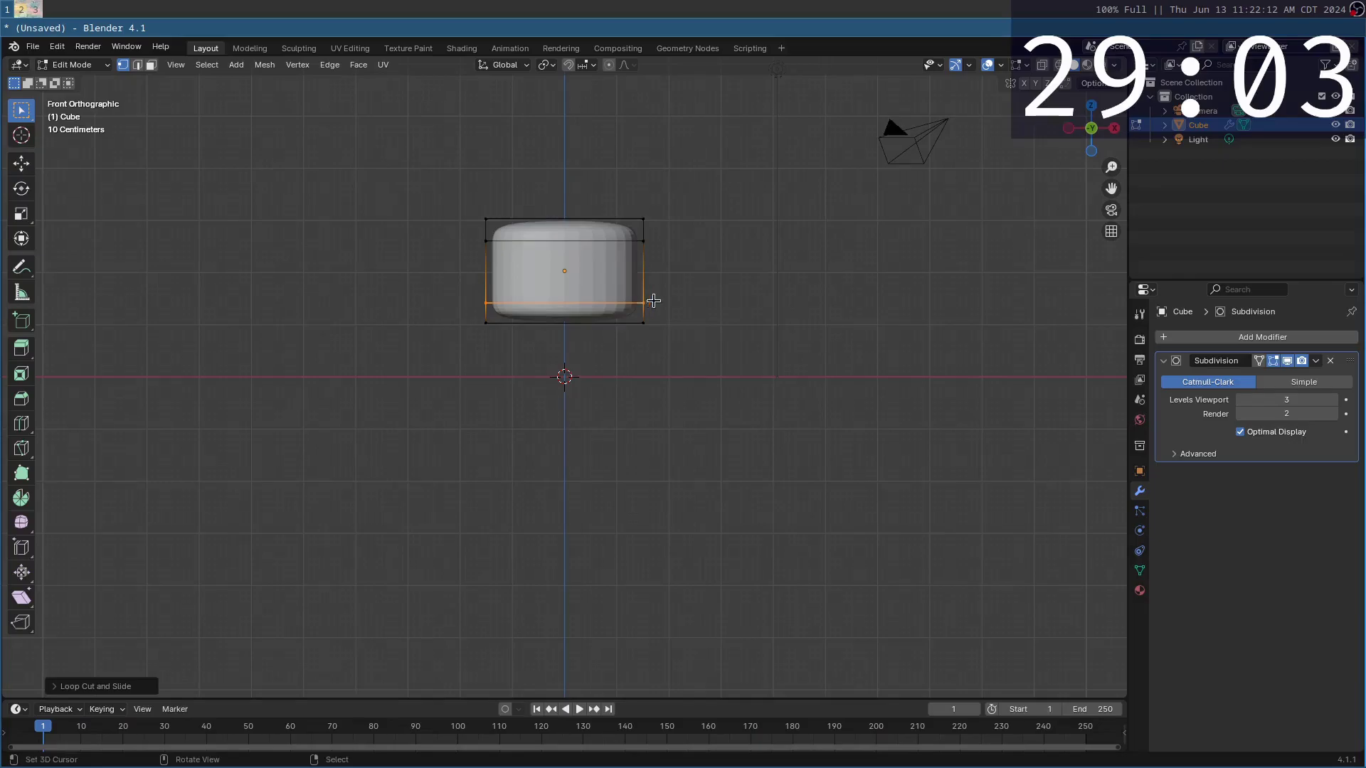
key("g")
key("z")
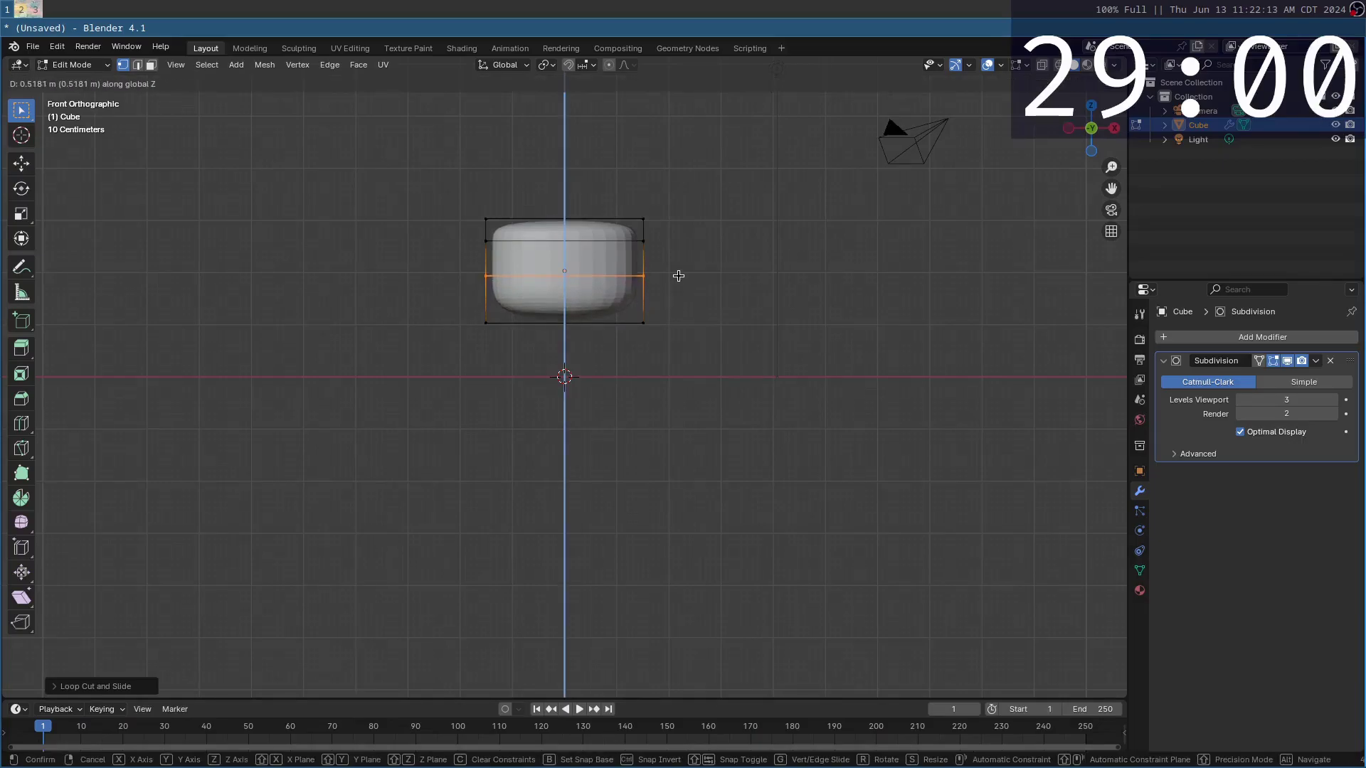
left_click(676, 274)
Add a centred vertical loop cut that divides the cube into left and right halves.
middle_click_drag(631, 201, 751, 301)
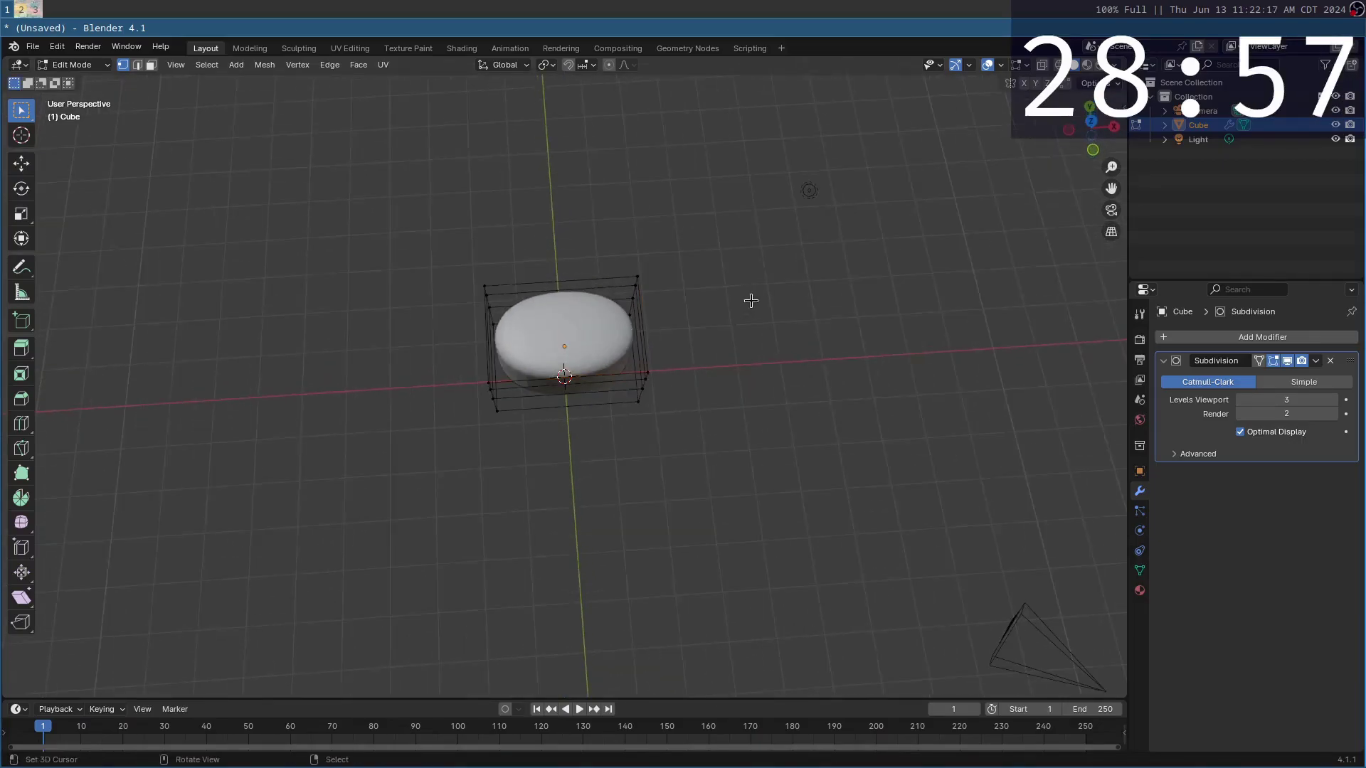
left_click(578, 343)
right_click(533, 357)
middle_click_drag(534, 357, 623, 185)
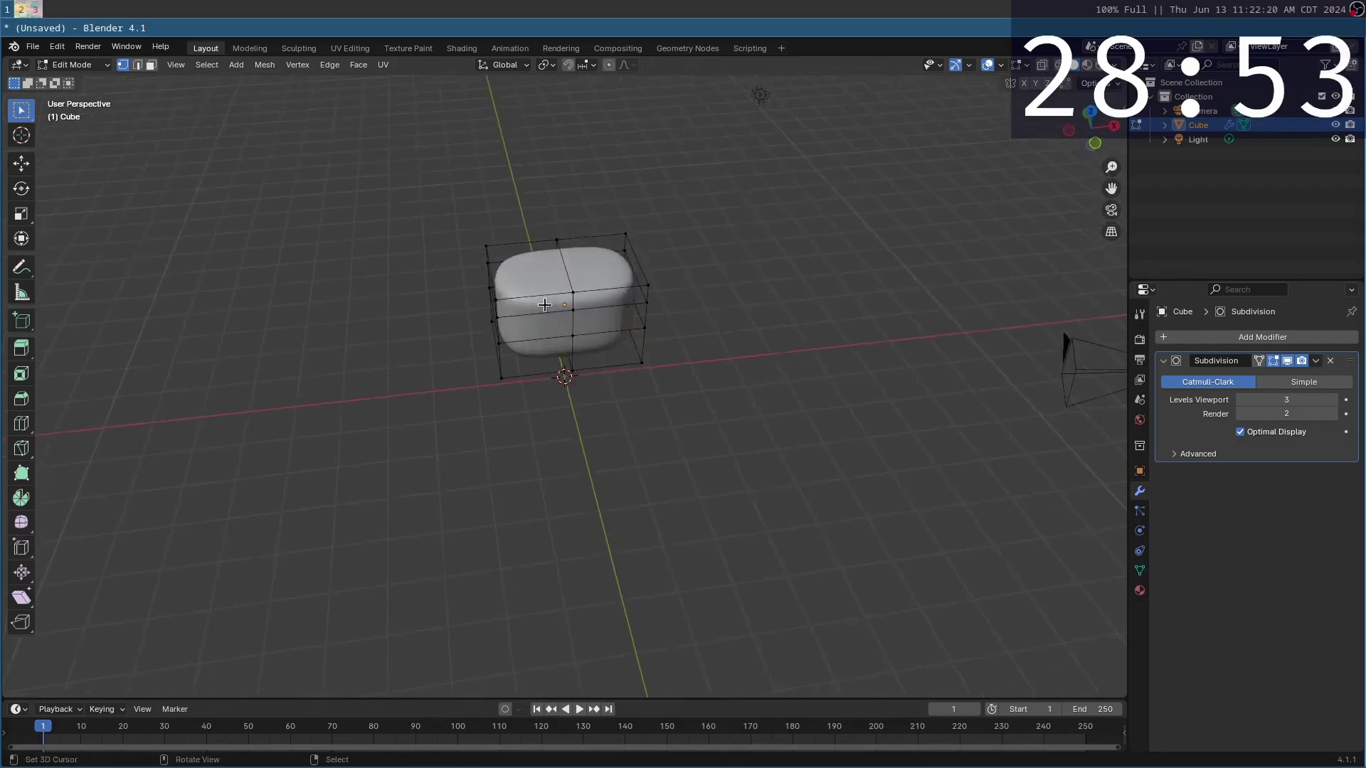
Try to inset the cube's top faces slightly and scale along Y.
key("i")
left_click(840, 248)
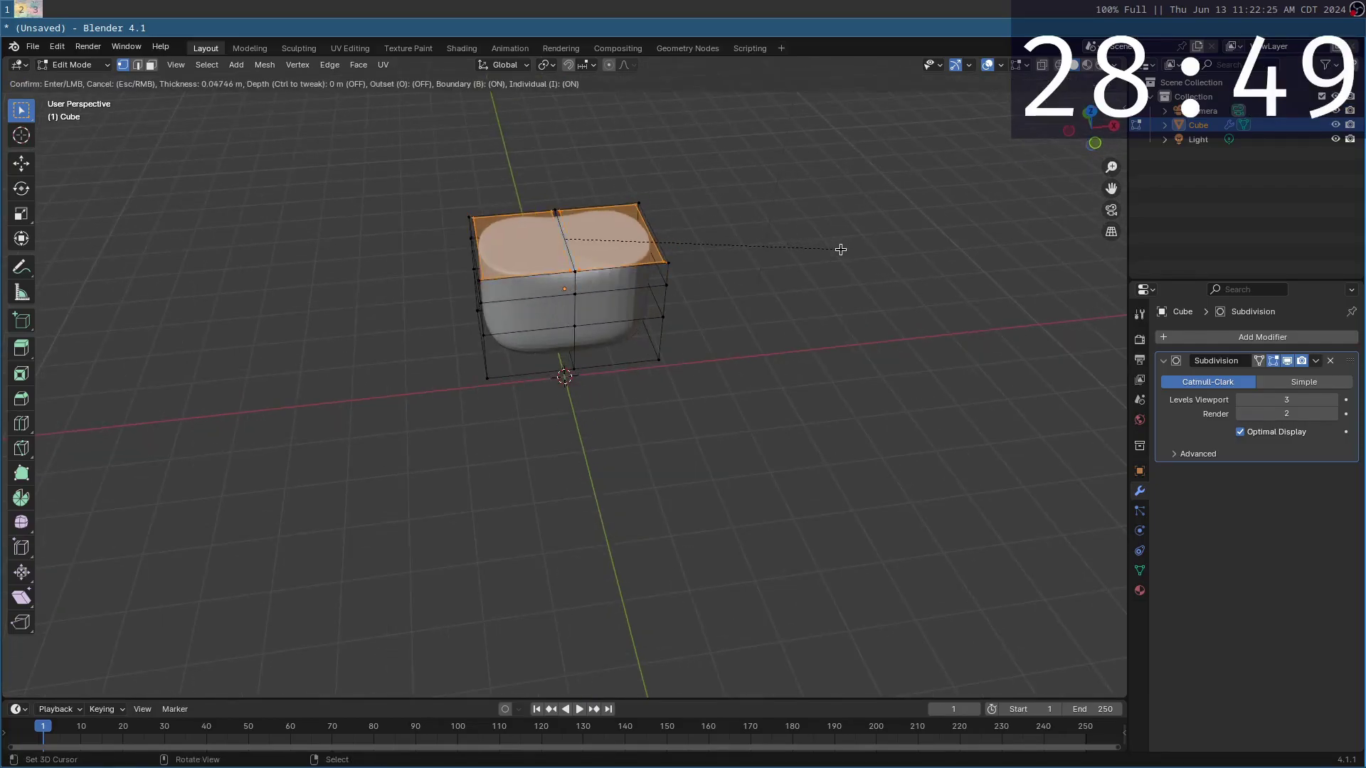
key("s")
key("y")
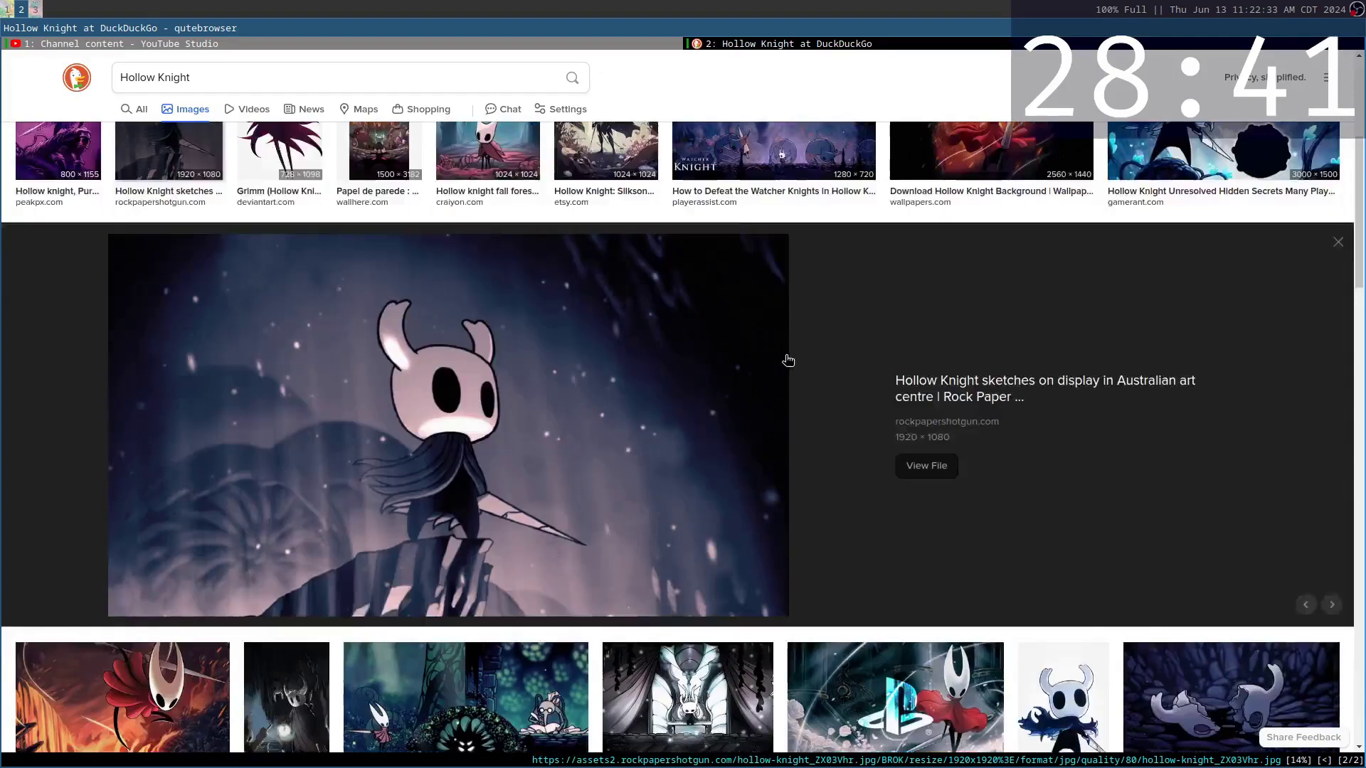
Check the Hollow Knight artwork in the browser again and inspect the head mesh in Blender from several angles.
scroll(683, 426, "down", 5)
key("super+1")
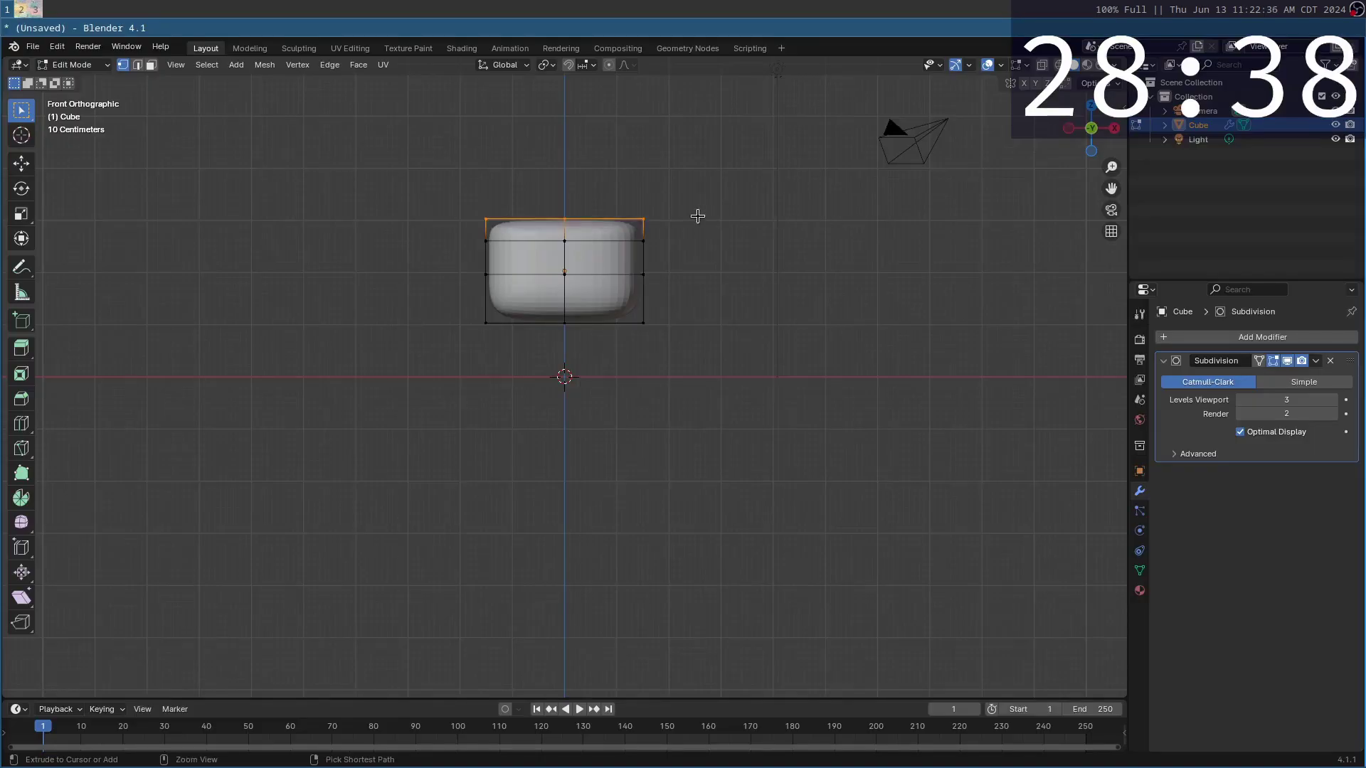
middle_click_drag(600, 207, 656, 221)
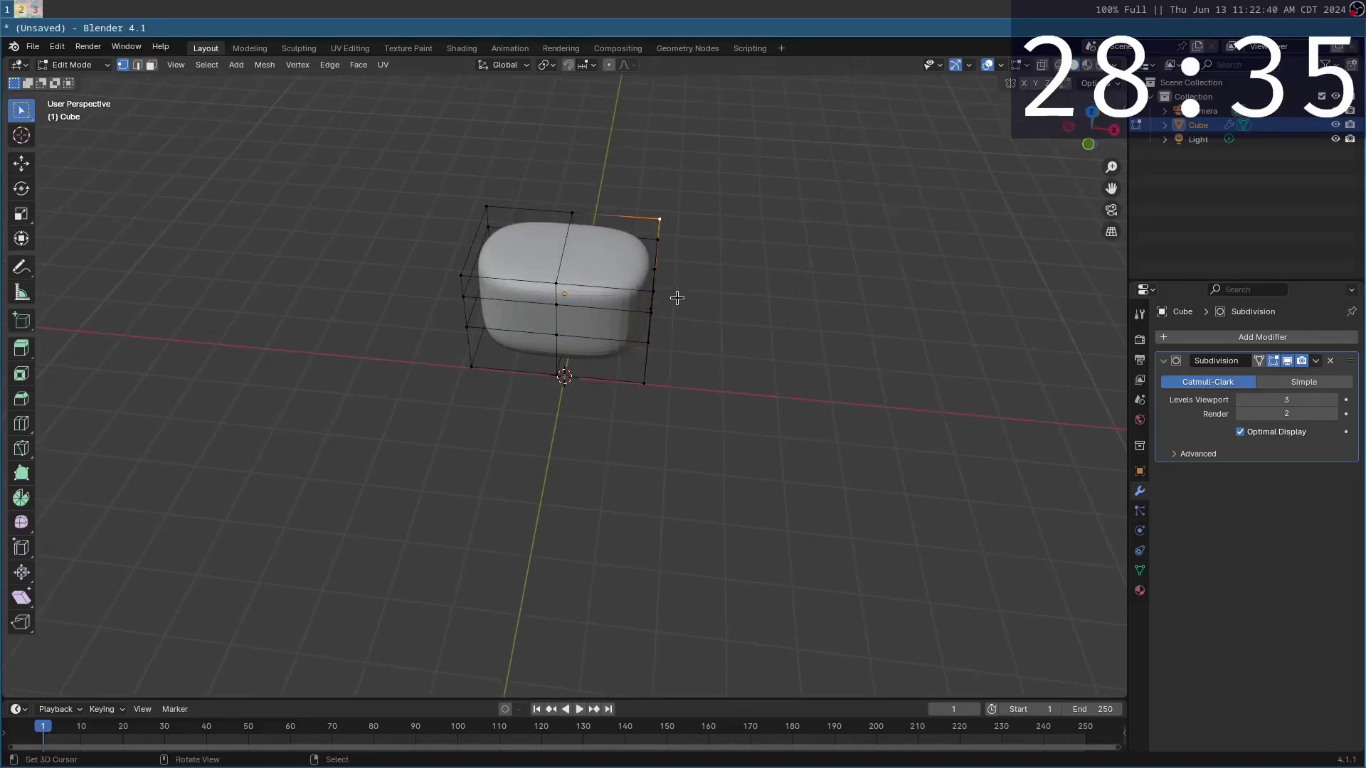
middle_click_drag(677, 288, 723, 490)
key("KP_1")
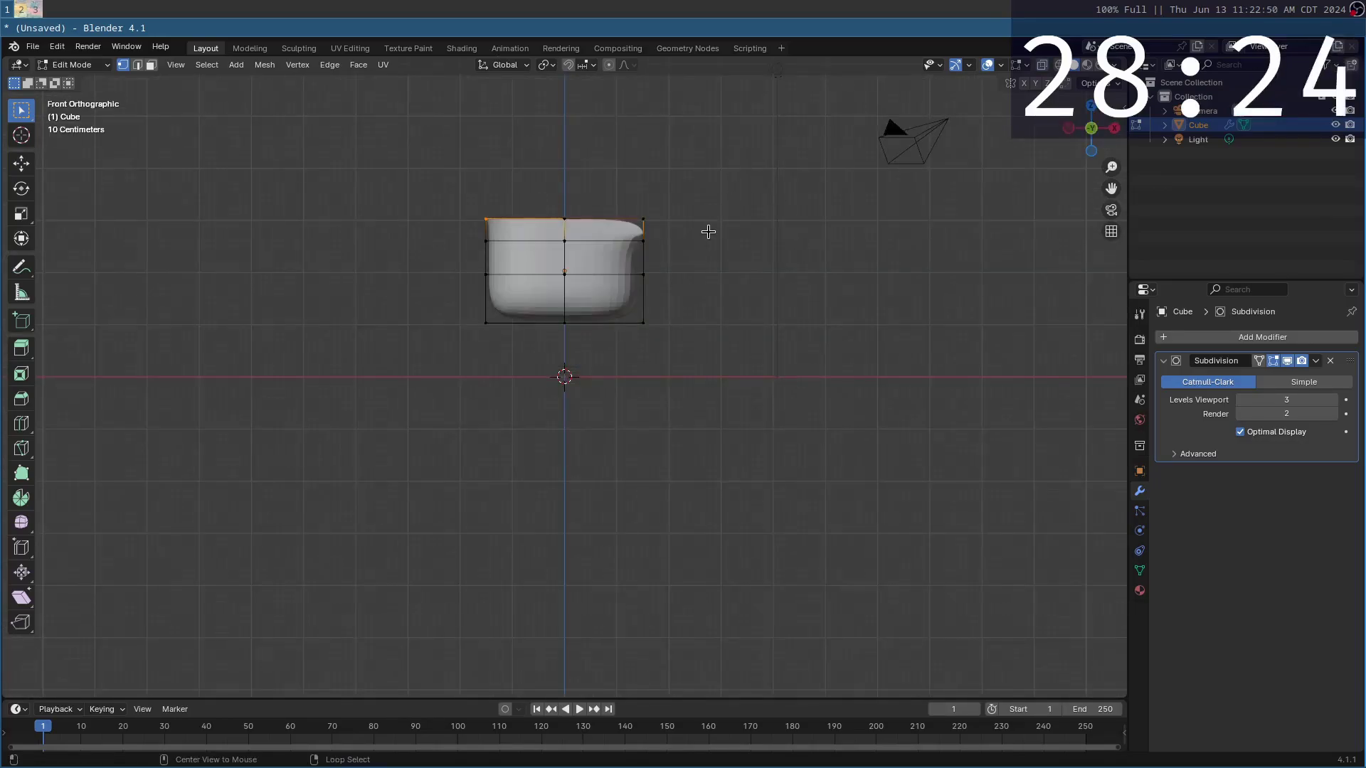
Round the head mesh with the To Sphere transform.
key("b")
key("Escape")
key("F3")
type("to sp")
key("Return")
left_click(427, 296)
Resize the vertices on the left and right sides of the head together, leaving the centre loop out, and deselect everything.
middle_click_drag(426, 295, 665, 391)
key("KP_1")
left_click_drag(778, 225, 334, 204)
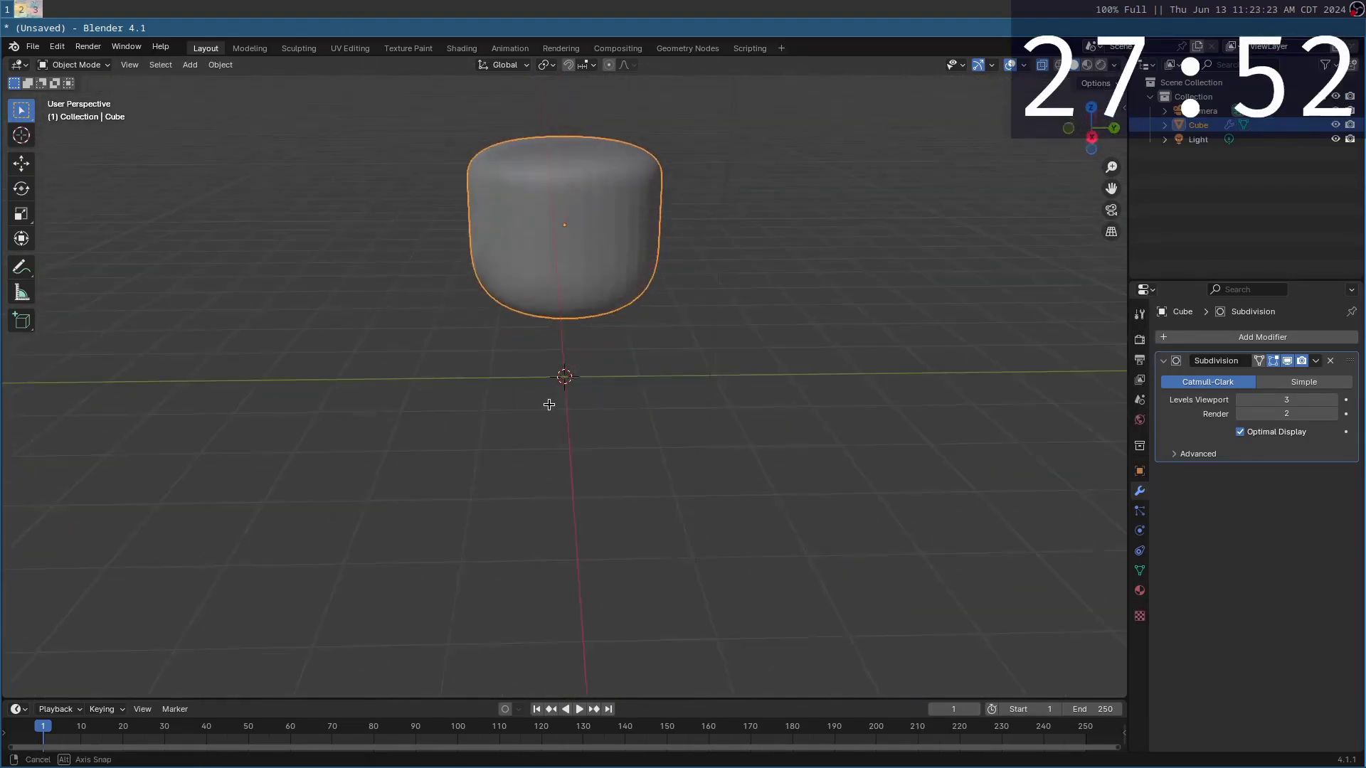
middle_click_drag(549, 400, 716, 432)
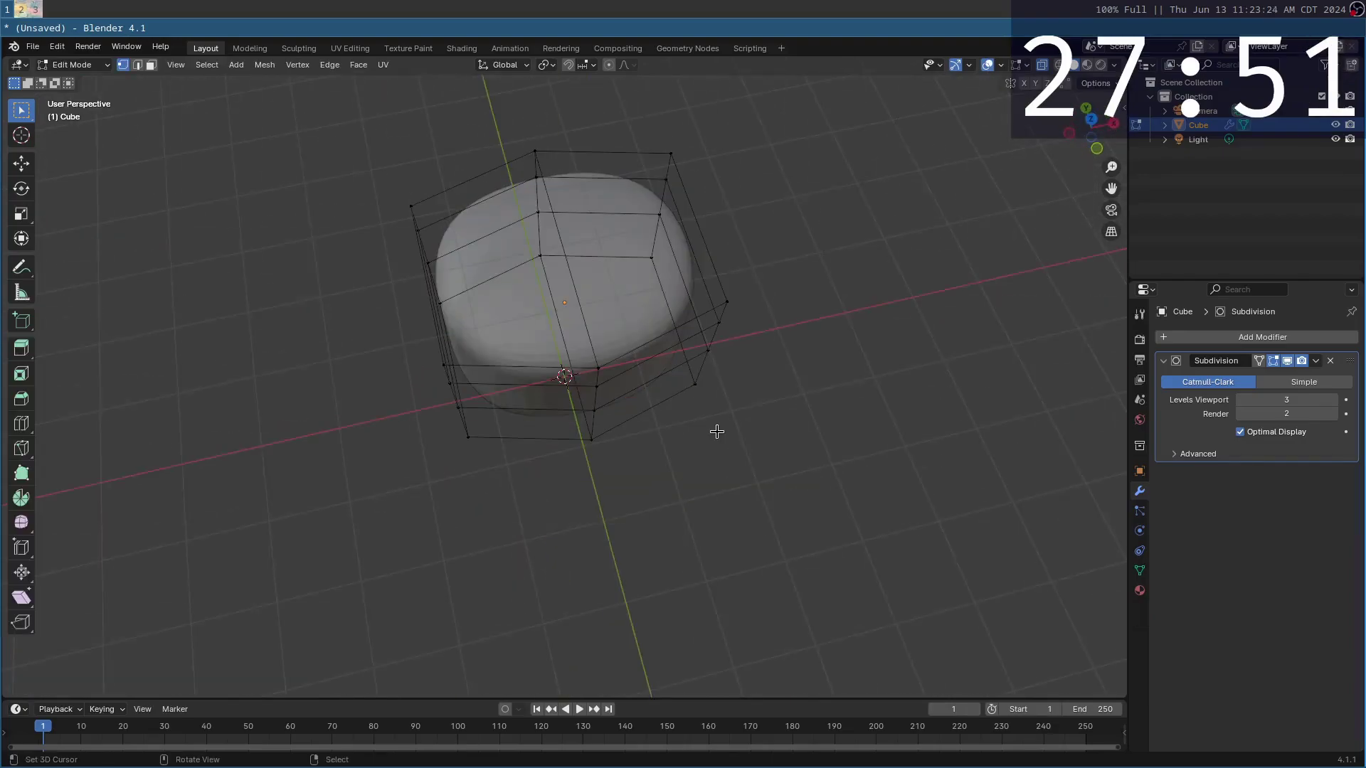
key("KP_7")
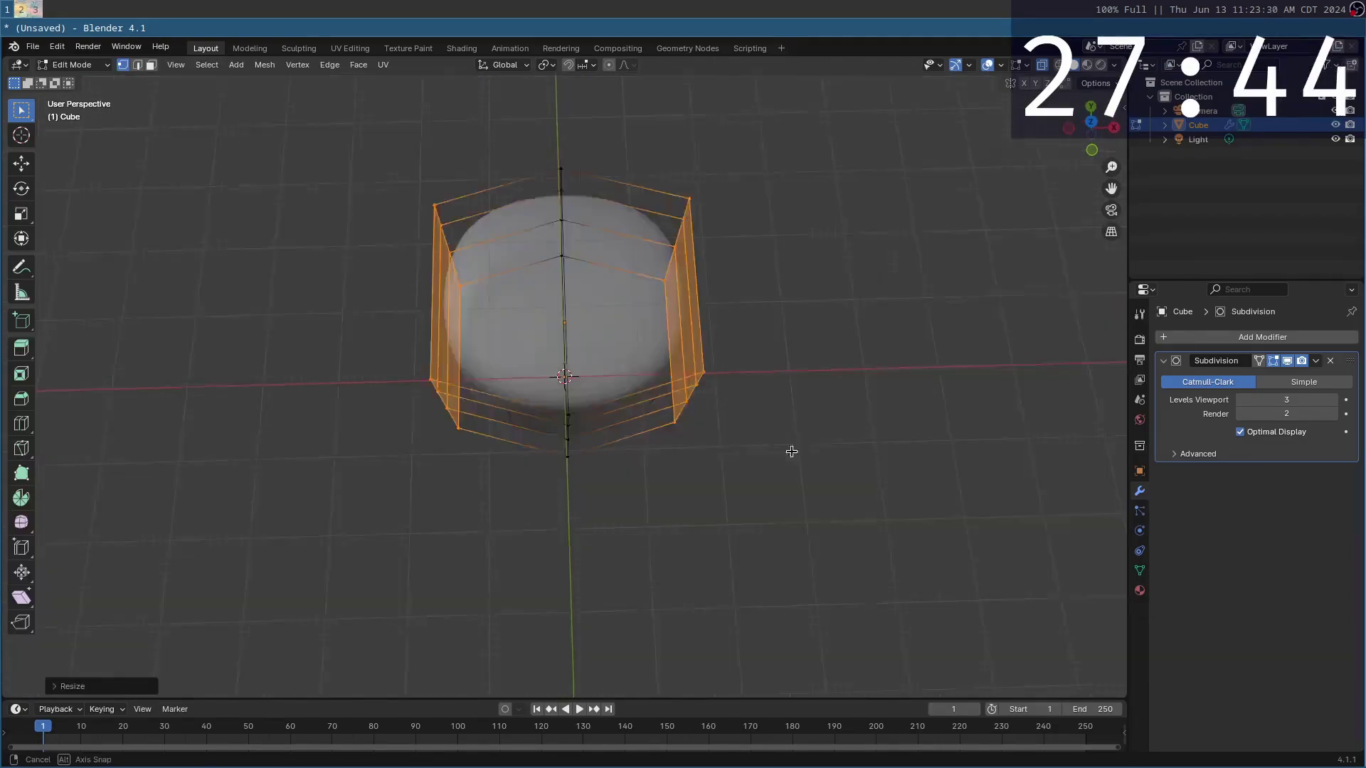
middle_click_drag(787, 451, 768, 356)
key("alt+a")
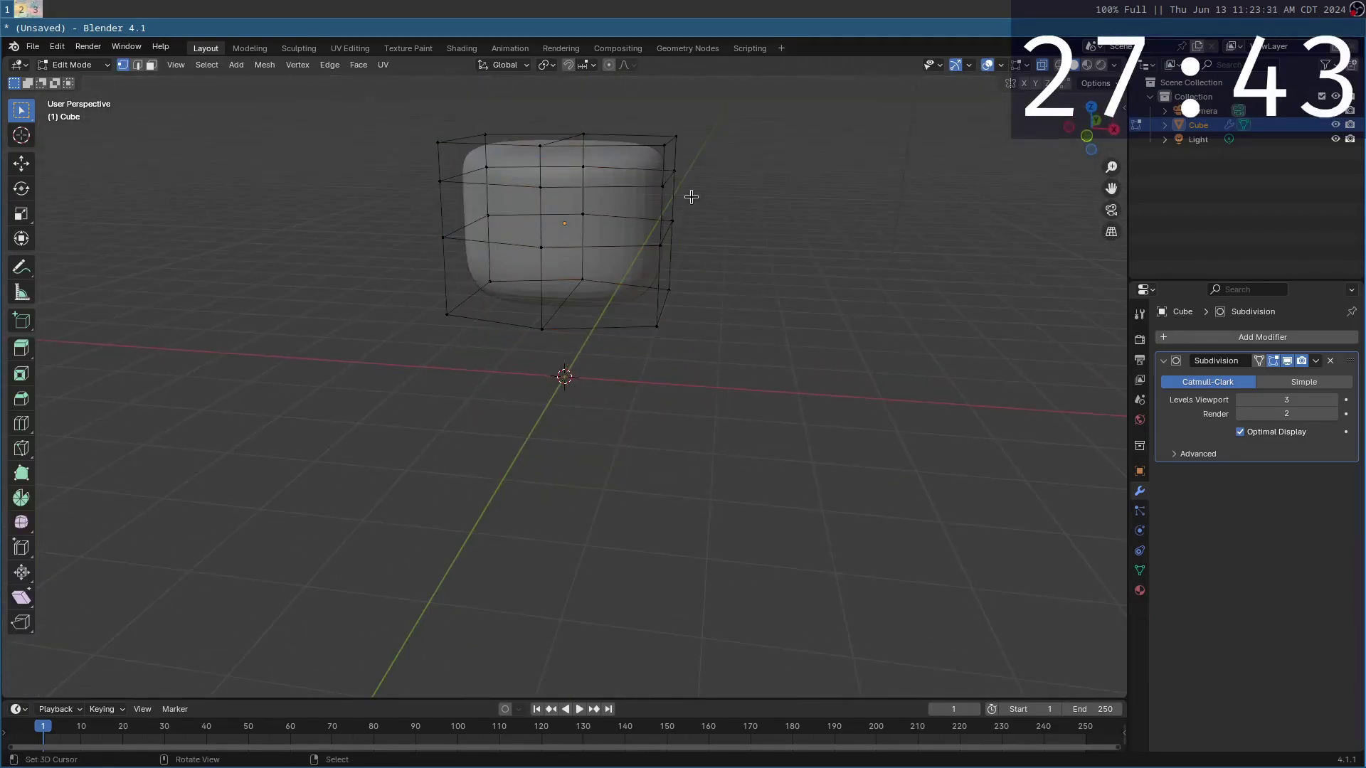
Bevel the left and right edges of the head's top and scale the two bevelled faces.
middle_click_drag(670, 148, 588, 184)
left_click(588, 184, "alt+shift")
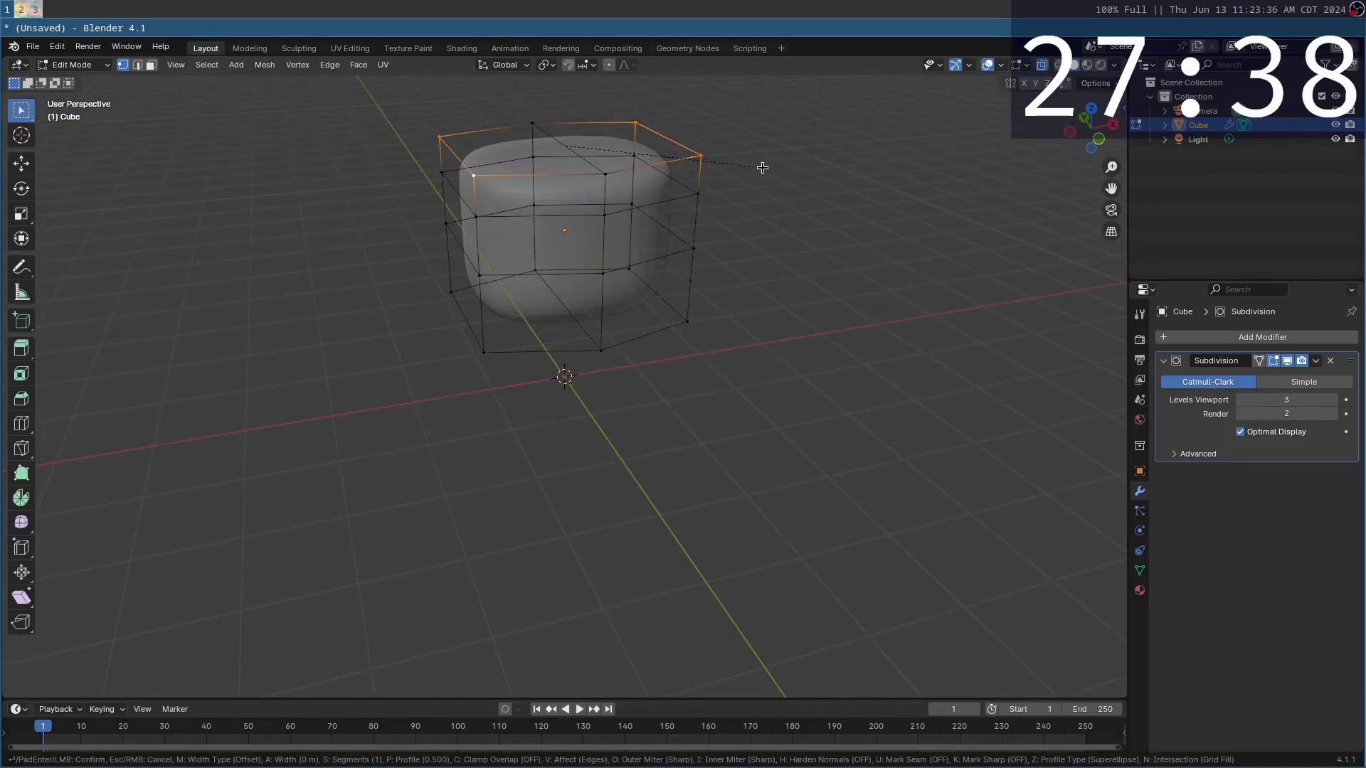
key("ctrl+b")
left_click(771, 268)
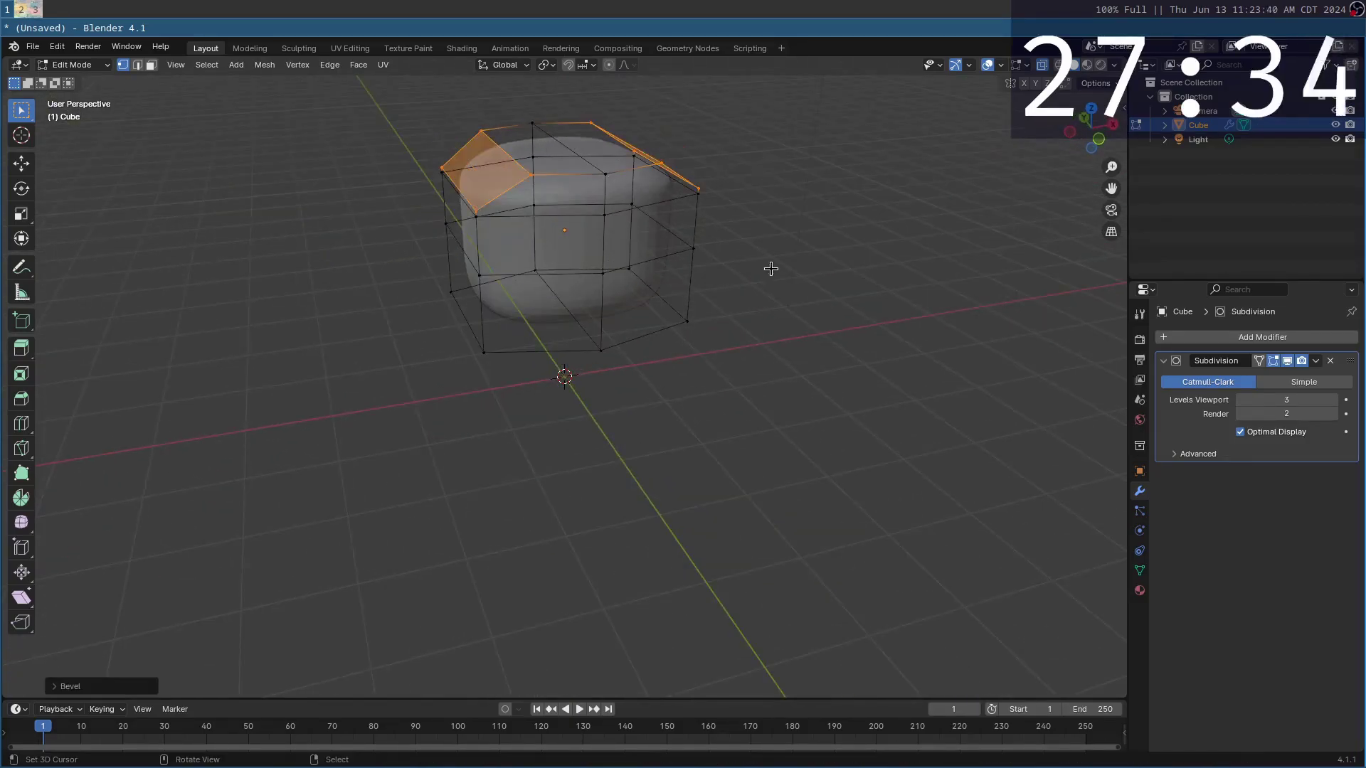
middle_click_drag(771, 268, 728, 296)
key("s")
left_click(872, 280)
key("e")
key("KP_1")
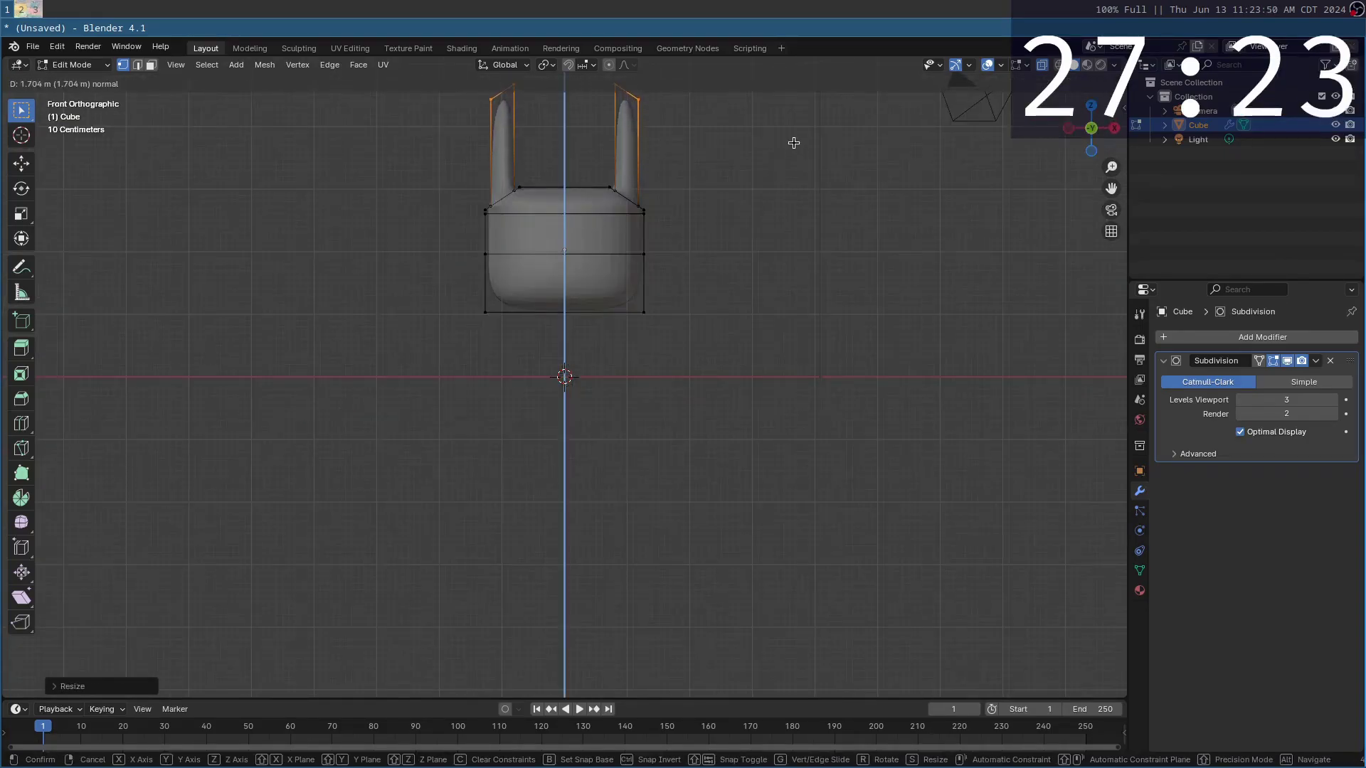
key("Escape")
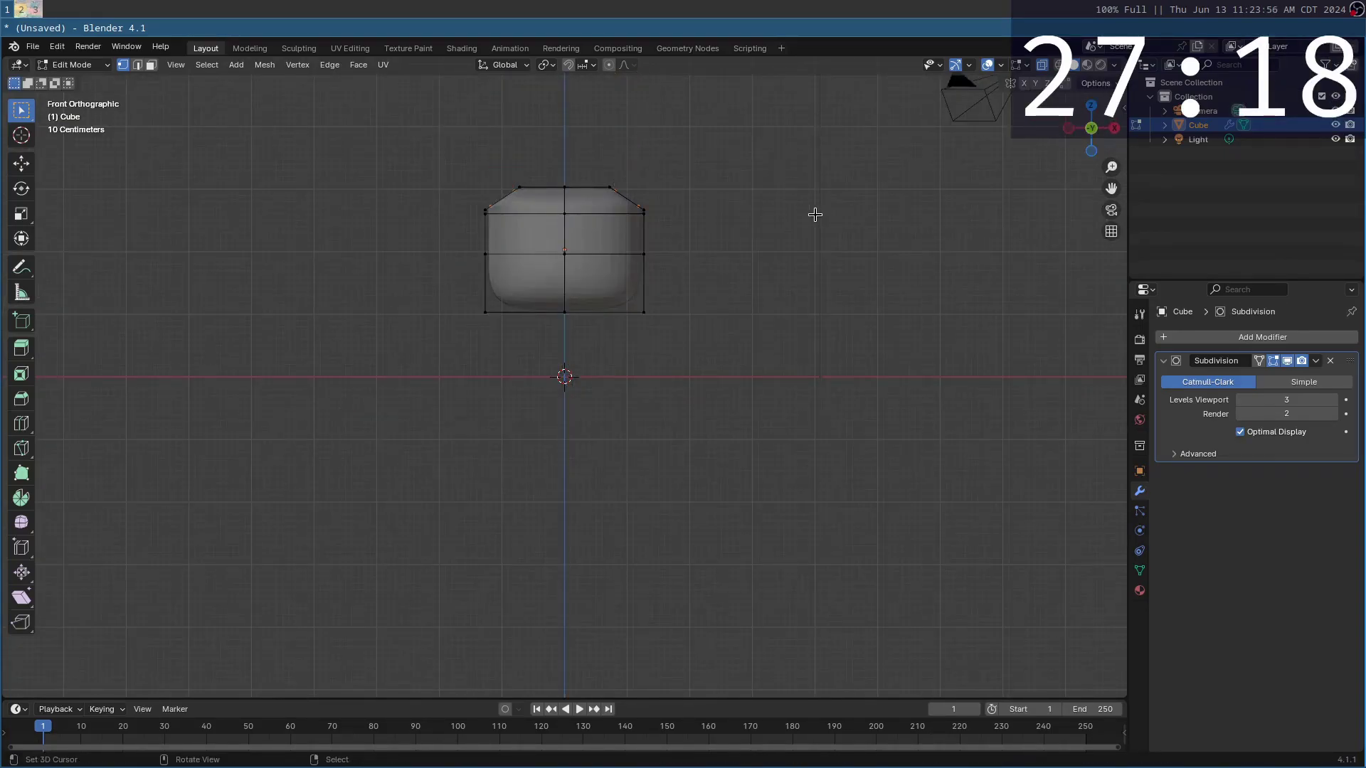
key("ctrl+z")
Extrude the two bevelled faces outward along their normals to form a horn on each side of the head.
middle_click_drag(744, 199, 744, 256)
key("alt+e")
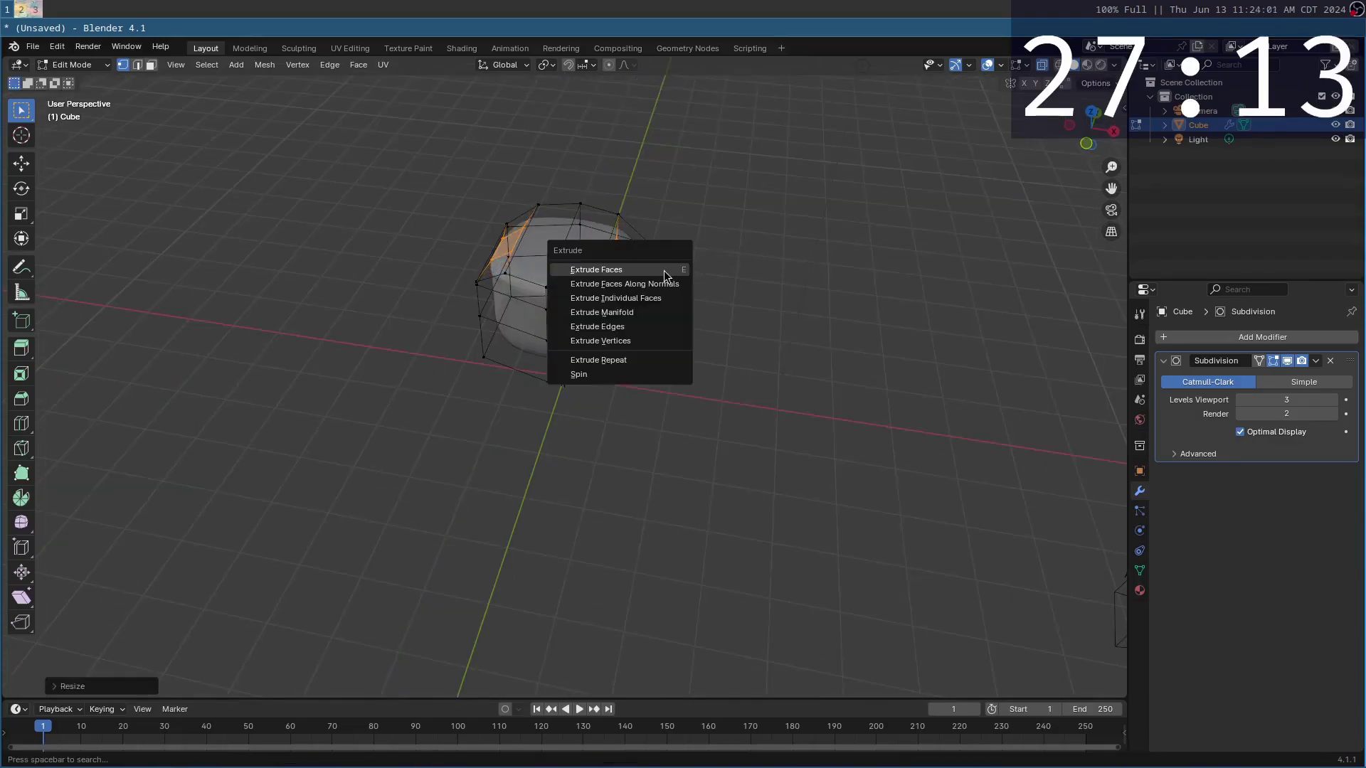
left_click(672, 270)
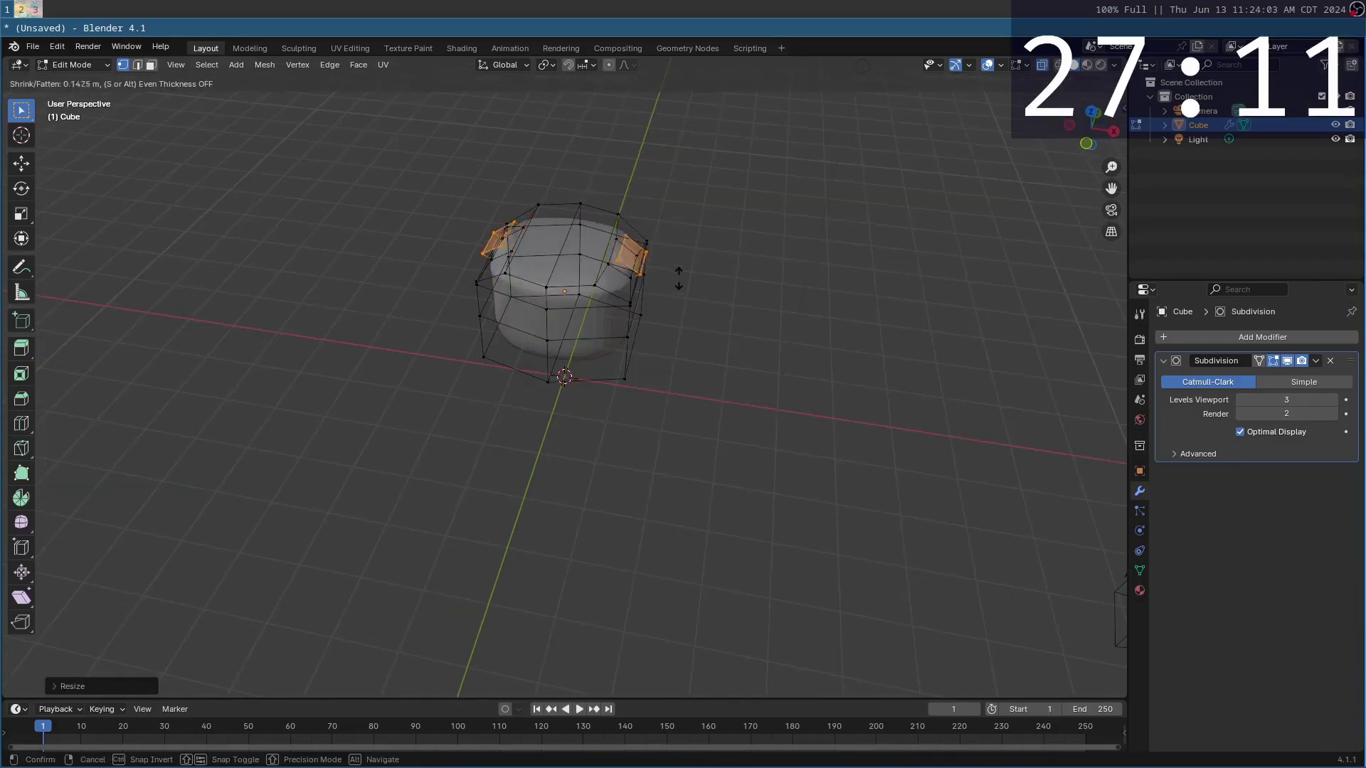
left_click(781, 246)
key("KP_1")
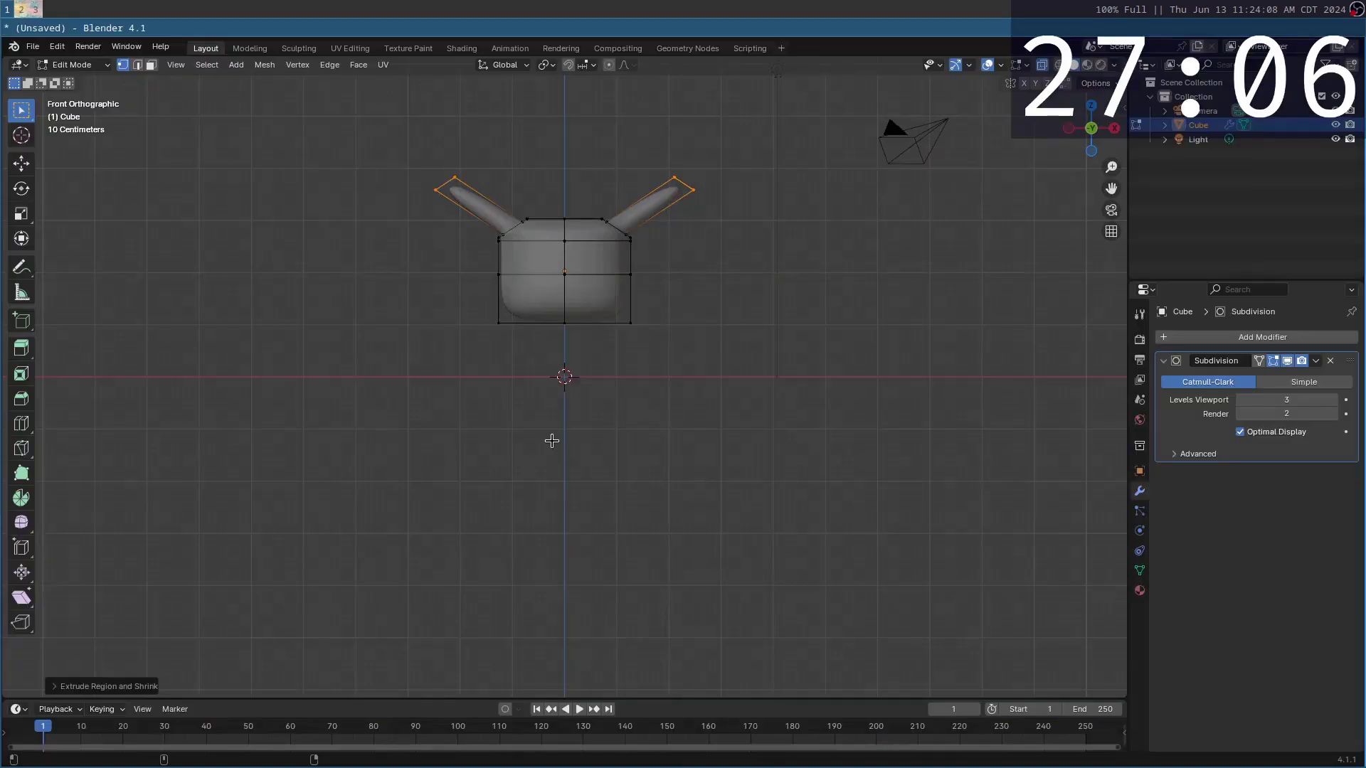
middle_click_drag(626, 237, 634, 284, "shift")
key("r")
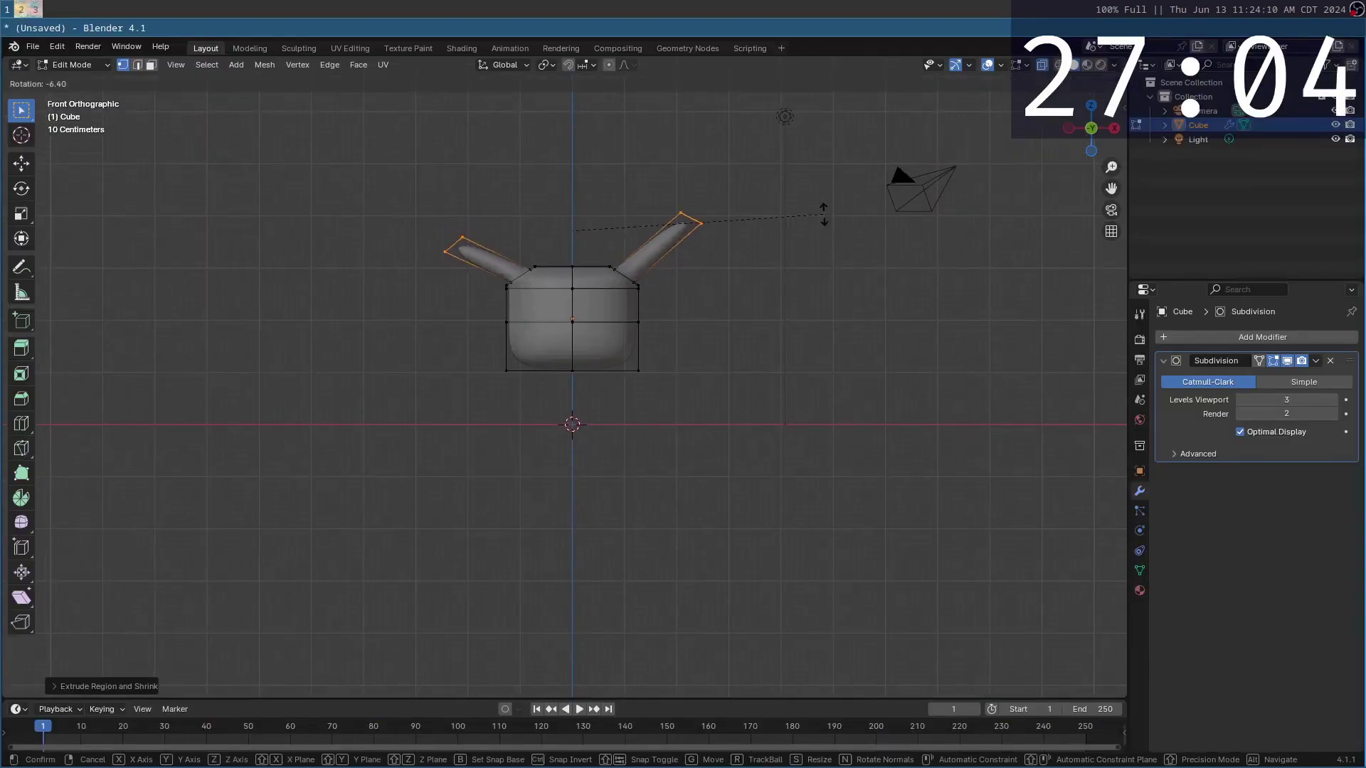
right_click(790, 200)
left_click(546, 65)
left_click(576, 143)
middle_click_drag(793, 260, 686, 249)
middle_click_drag(687, 249, 841, 282)
key("KP_1")
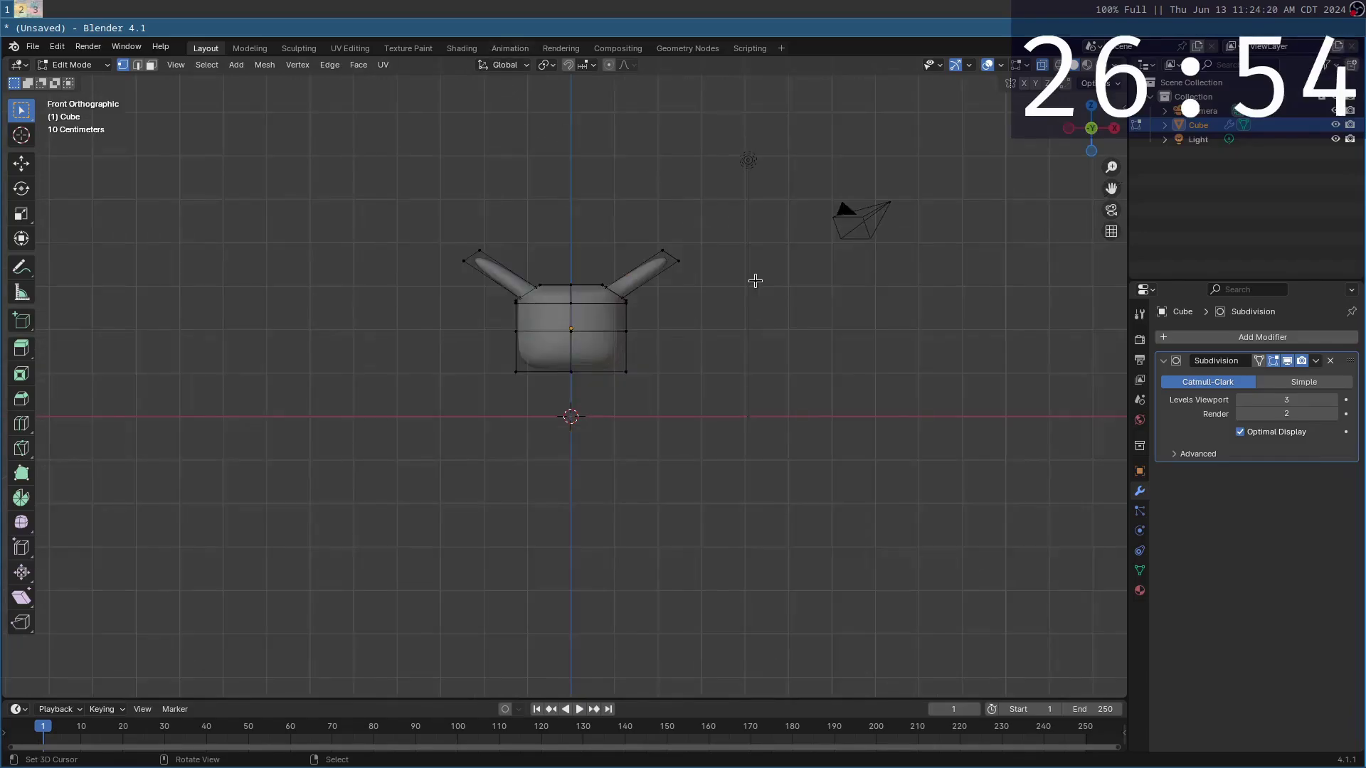
Delete all vertices of the head and horn on the left side of the centre line in the front view.
key("b")
left_click_drag(381, 183, 552, 424)
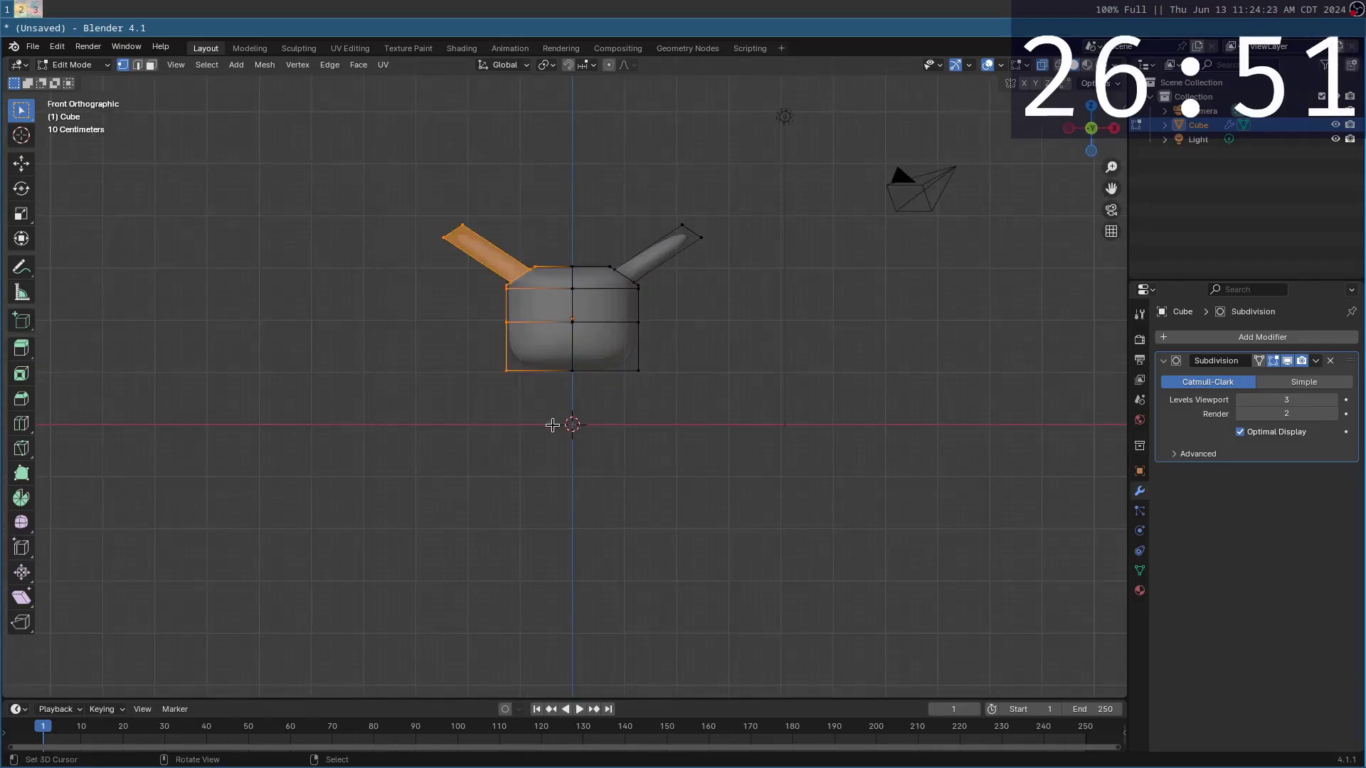
key("x")
left_click(553, 425)
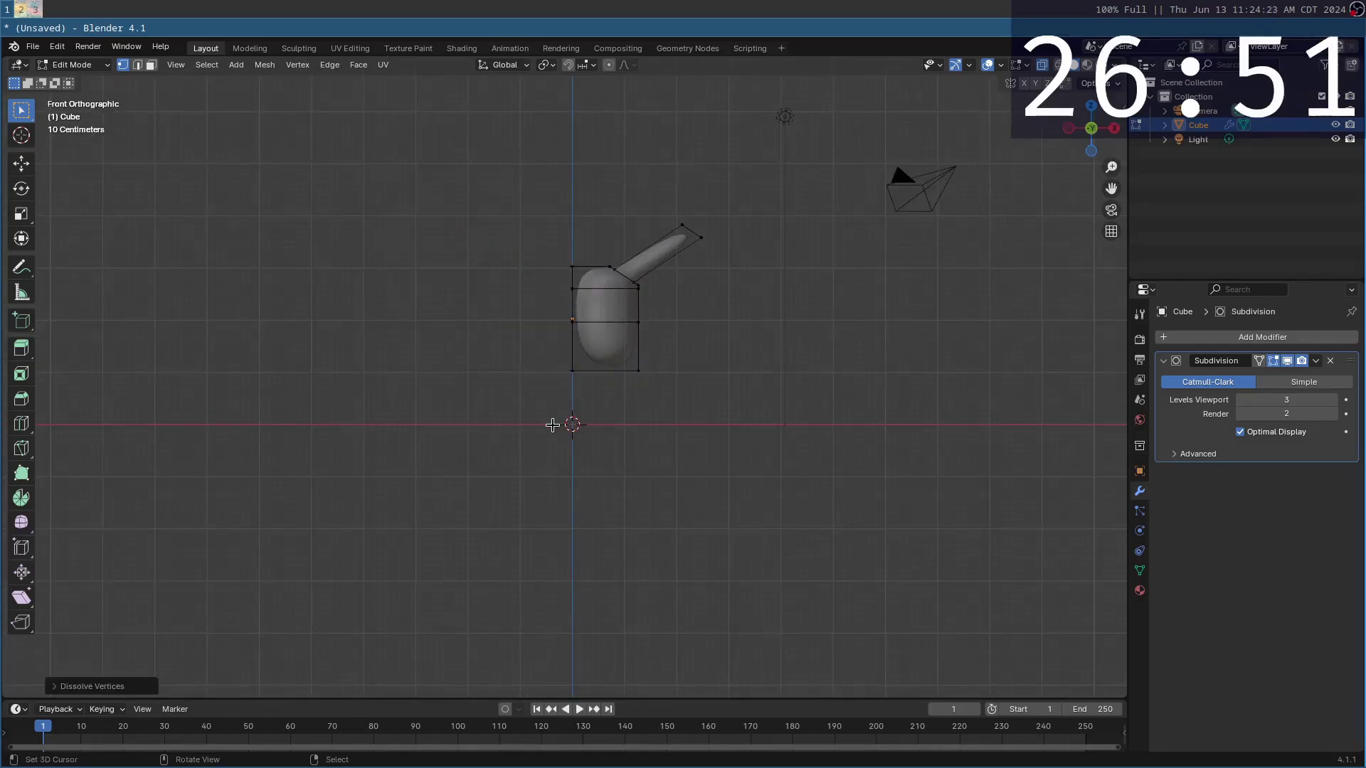
Add a Mirror modifier on the X axis to the head, placed above its Subdivision modifier.
left_click(1209, 337)
left_click(1205, 337)
mouse_move(1205, 343)
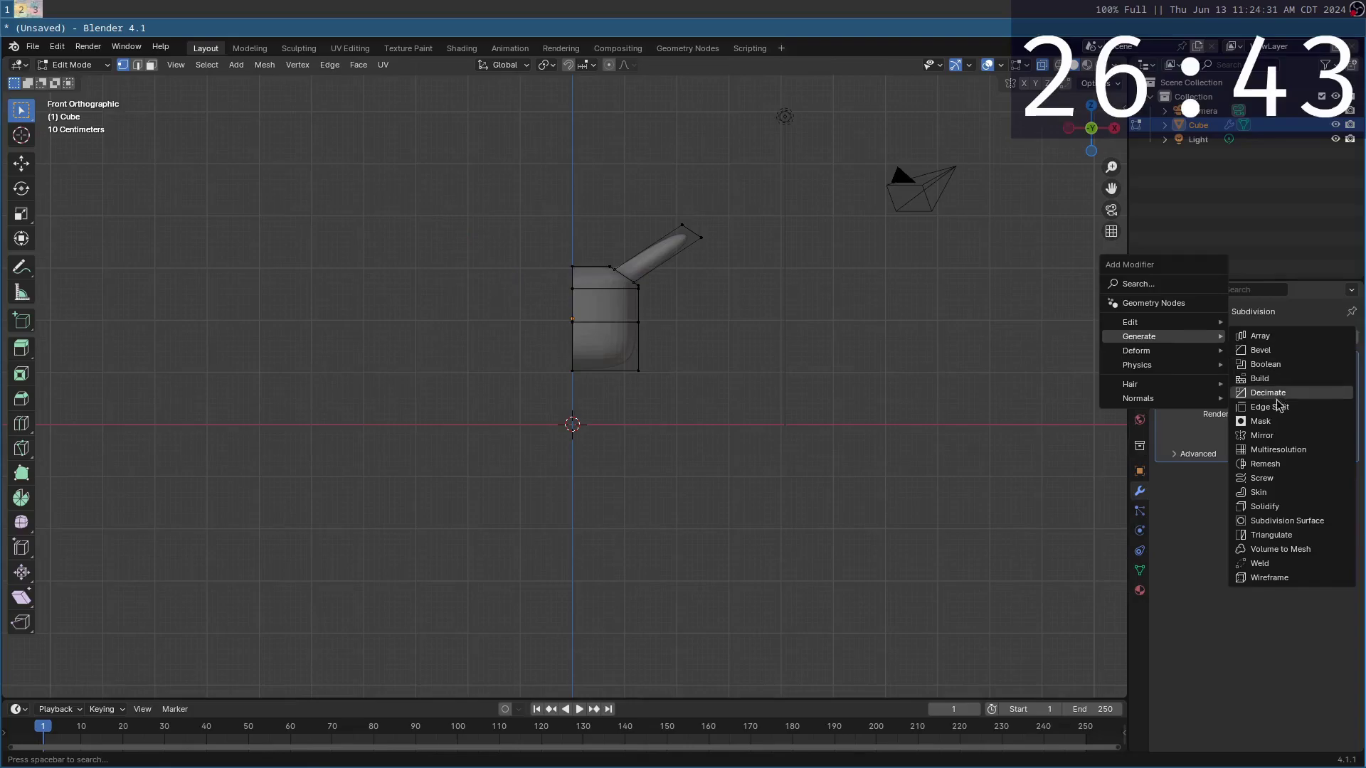
left_click(1261, 436)
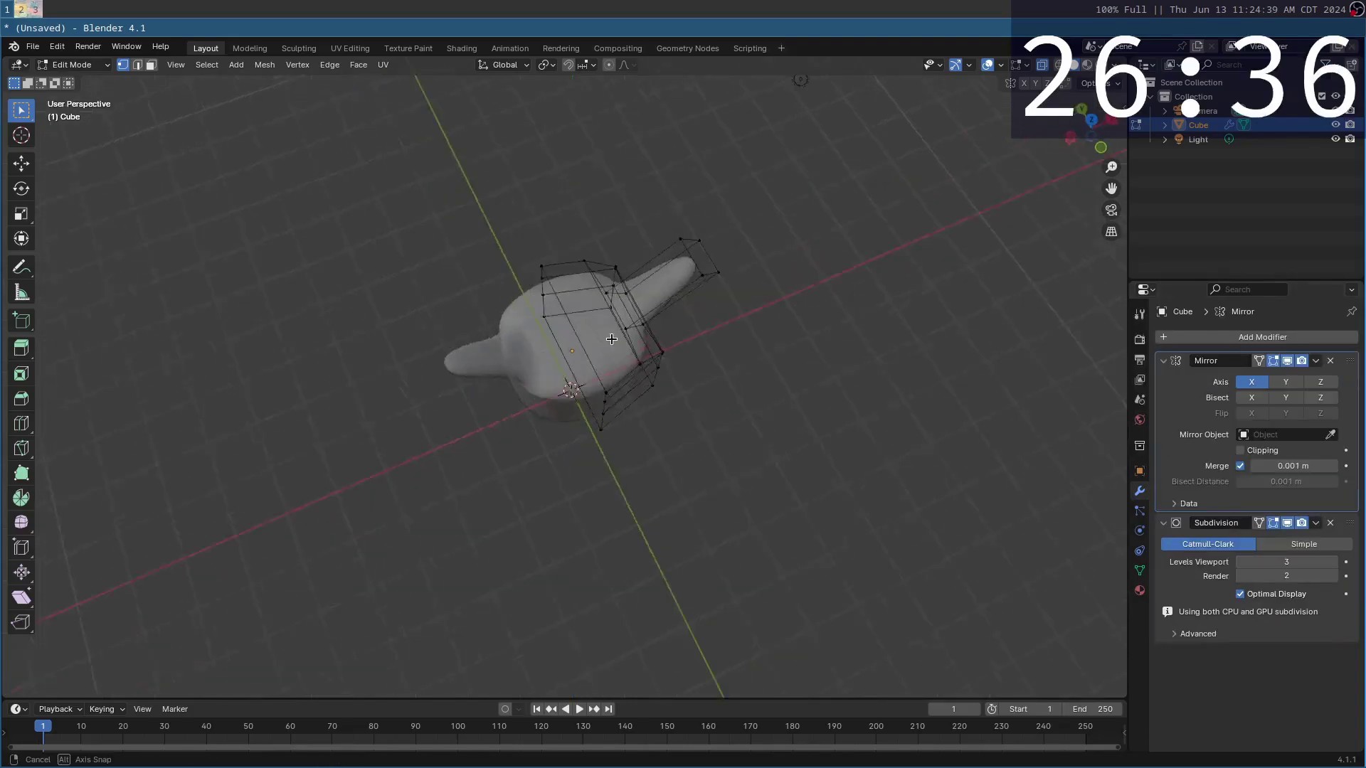
middle_click_drag(498, 246, 551, 246)
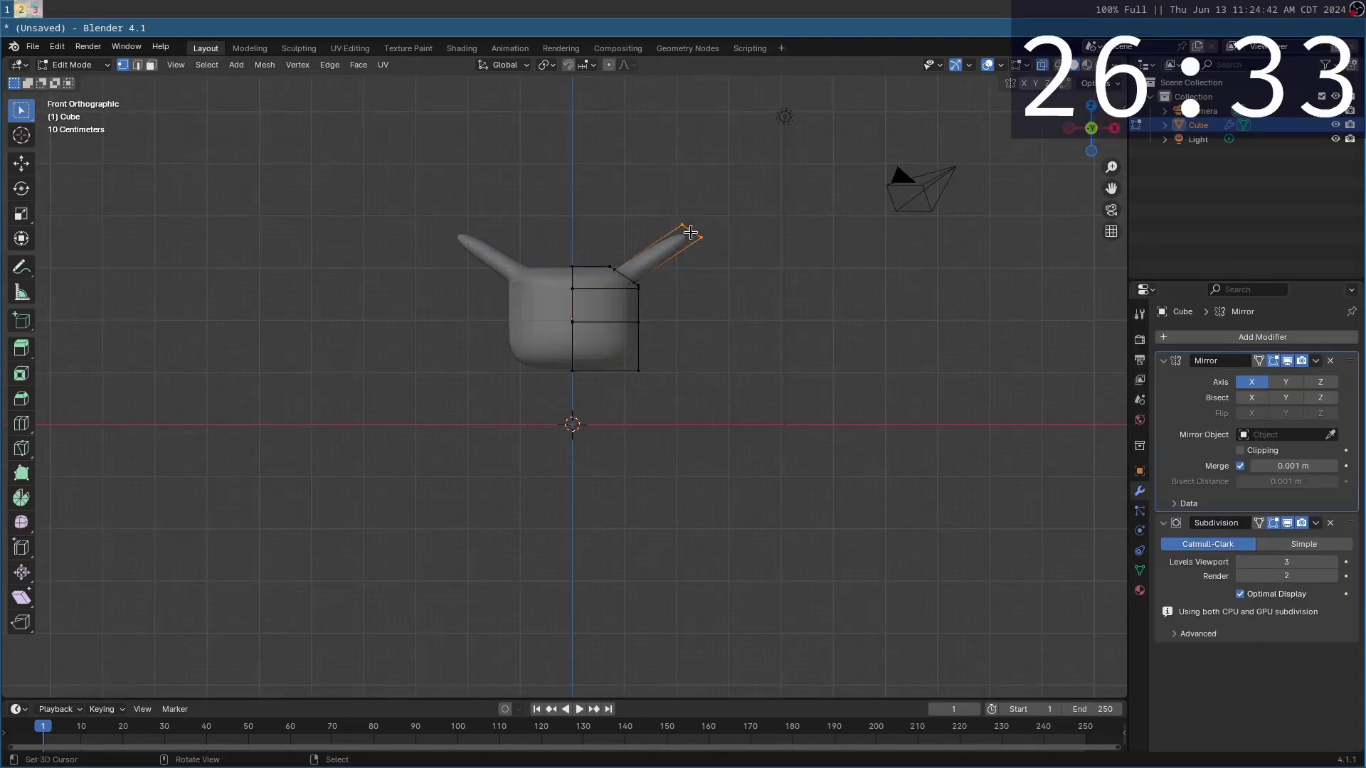
Move the right horn's end upward and extend it with further extruded segments into an inward-curving shape.
left_click(754, 282)
key("g")
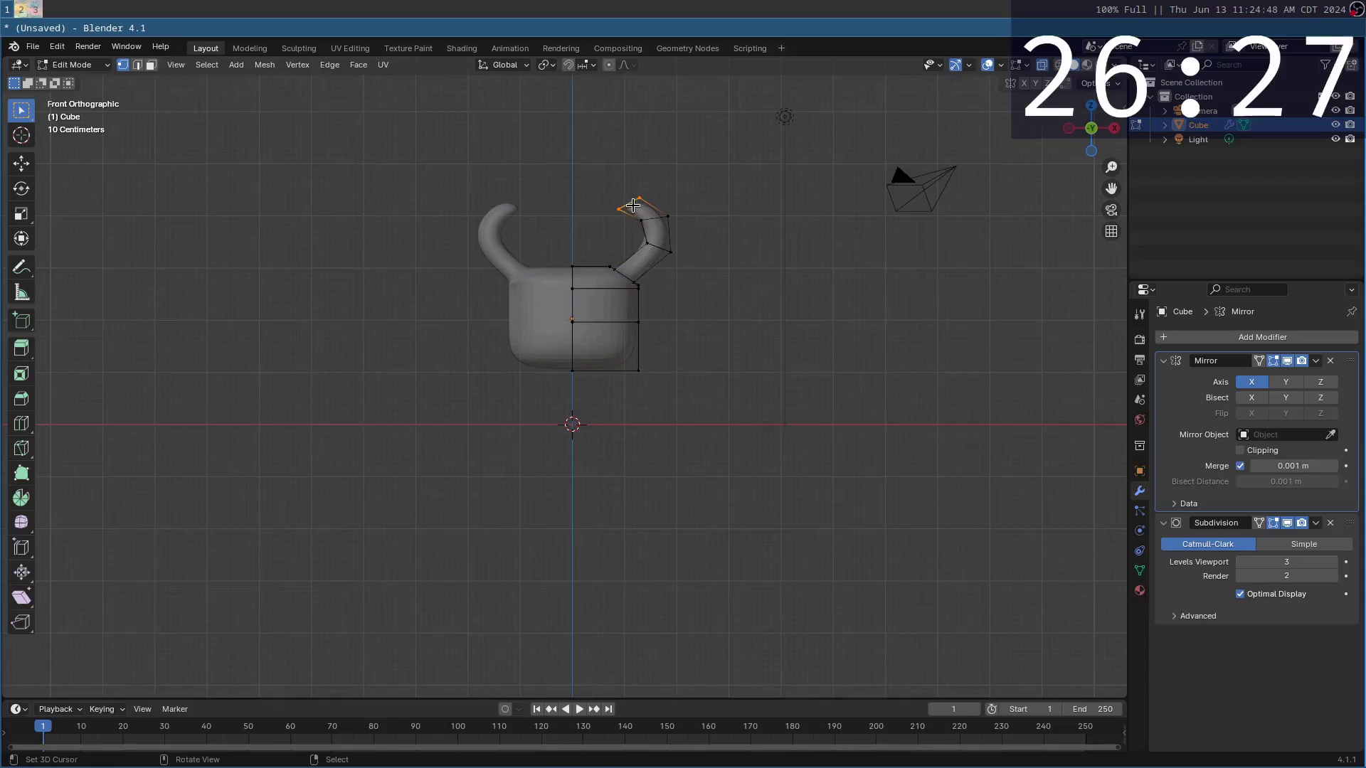
Check the Hollow Knight reference images in the browser and move the horn's lower ring closer to the head in Blender.
key("super+2")
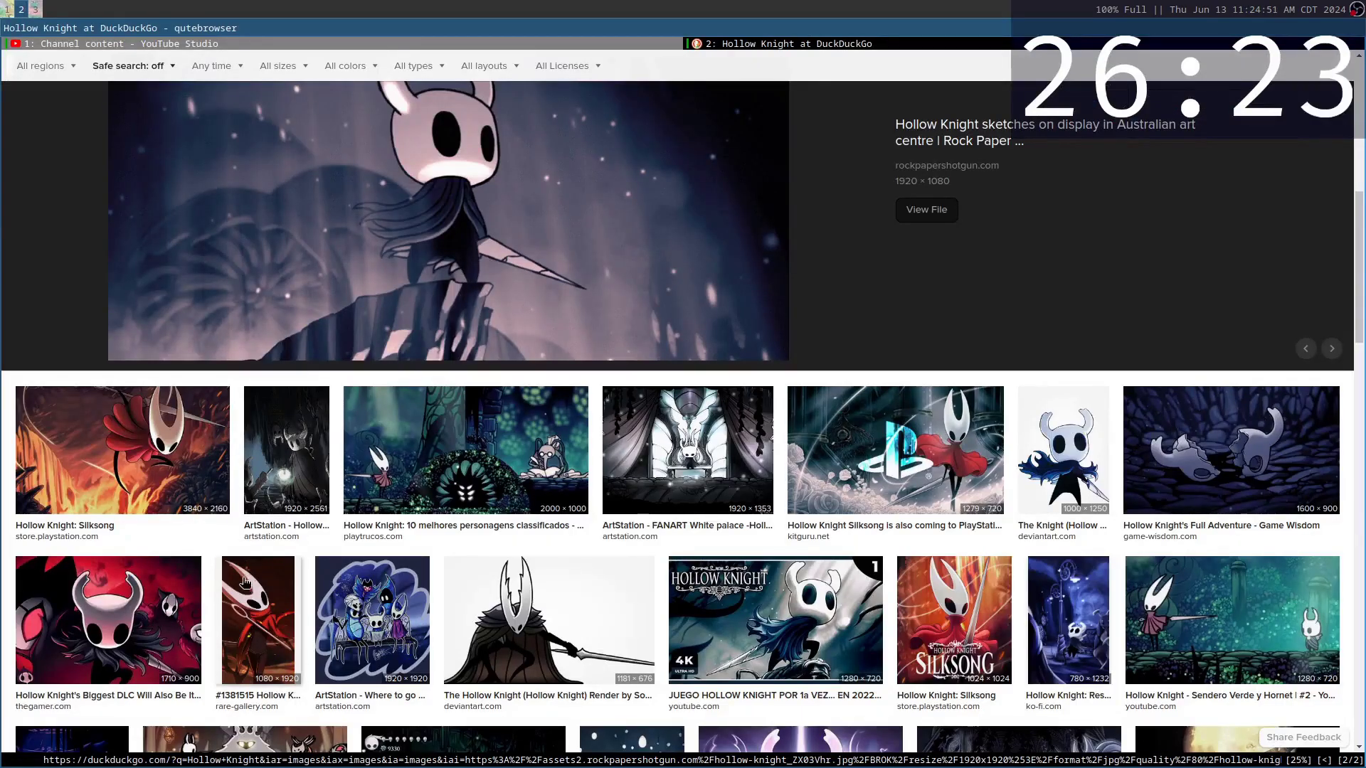
key("super+1")
scroll(702, 296, "up", 3)
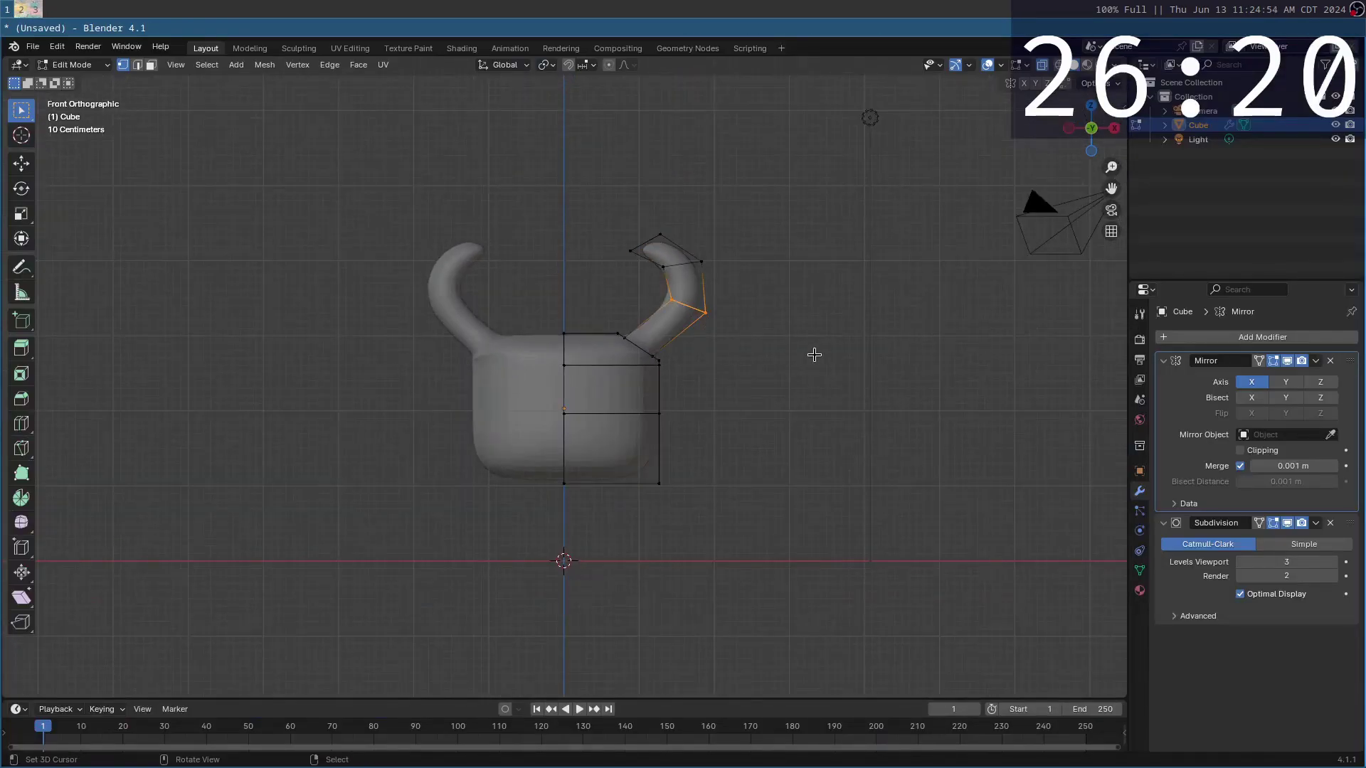
key("g")
left_click(803, 379)
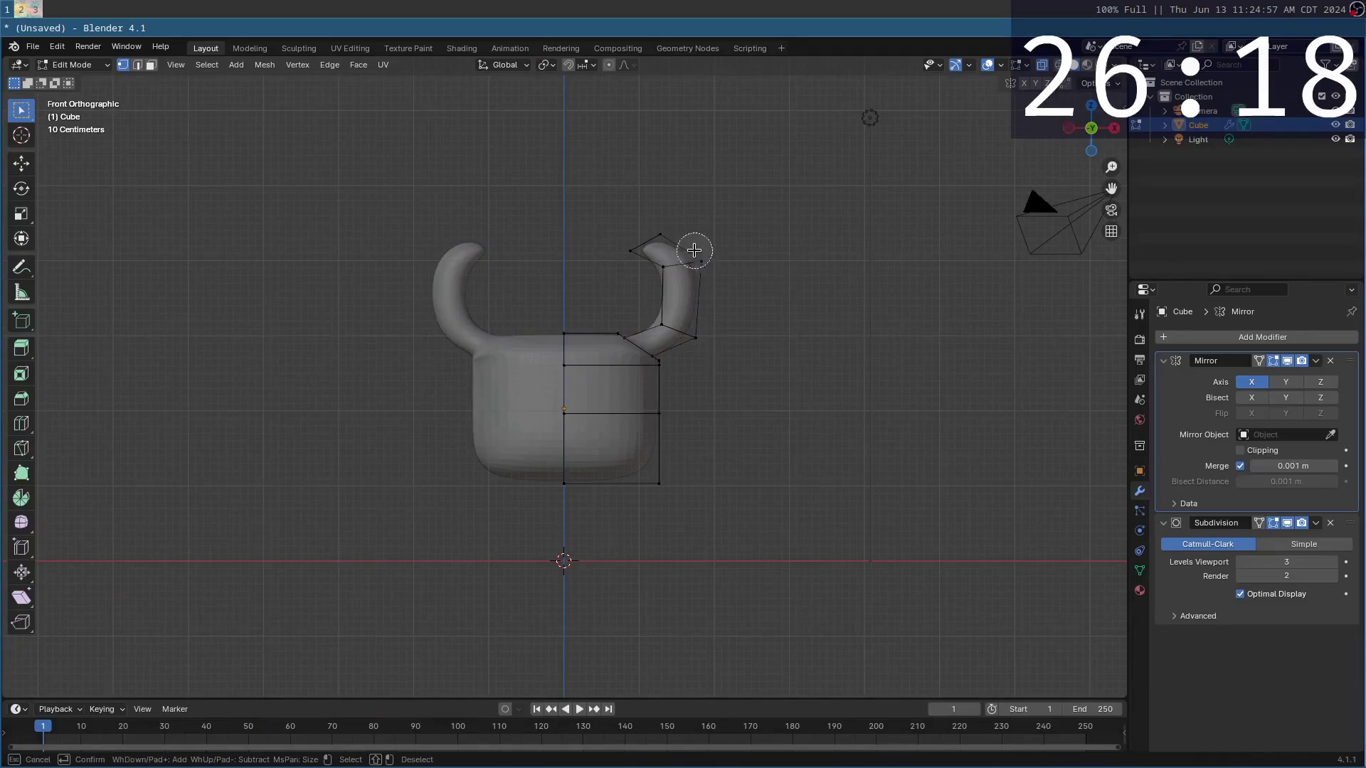
Move the upper part of the right horn about 0.31 m inward and 0.22 m down.
left_click_drag(706, 255, 640, 245)
key("Return")
key("g")
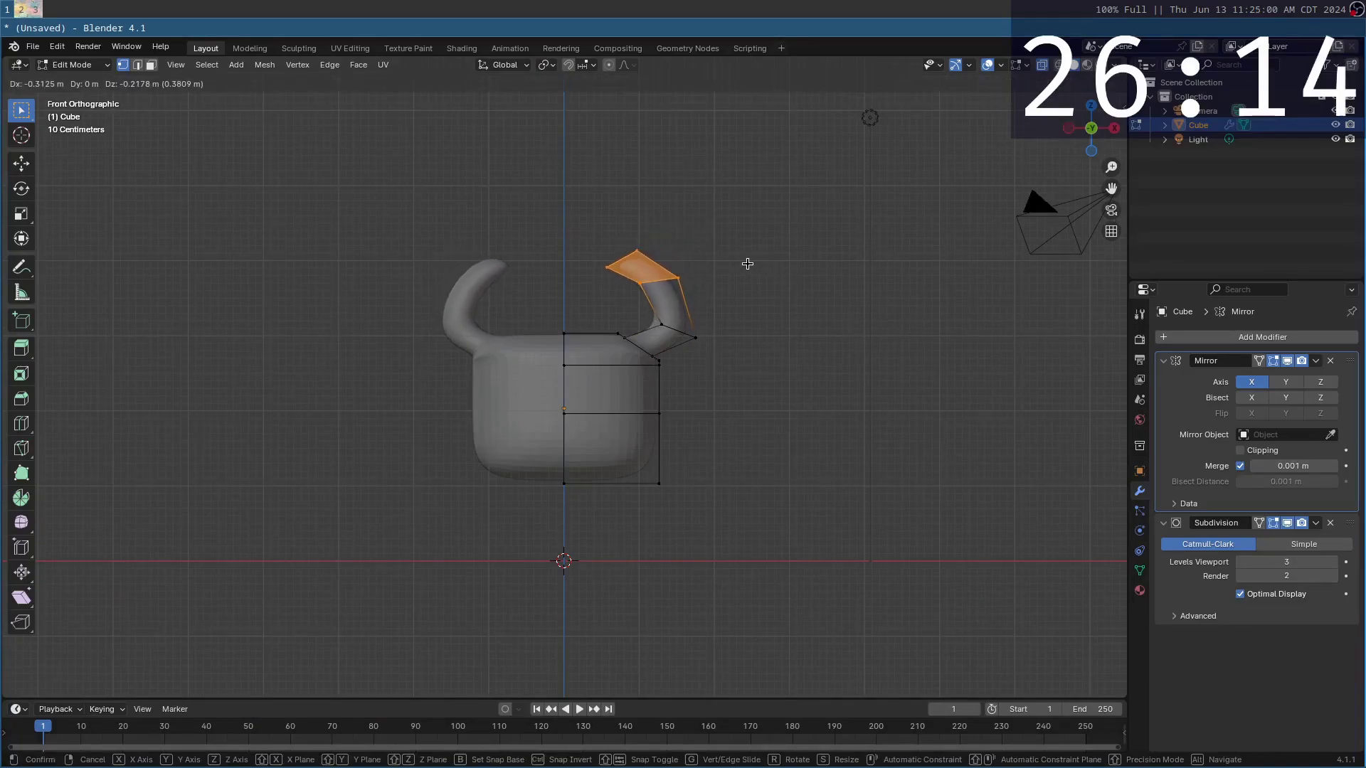
left_click(747, 264)
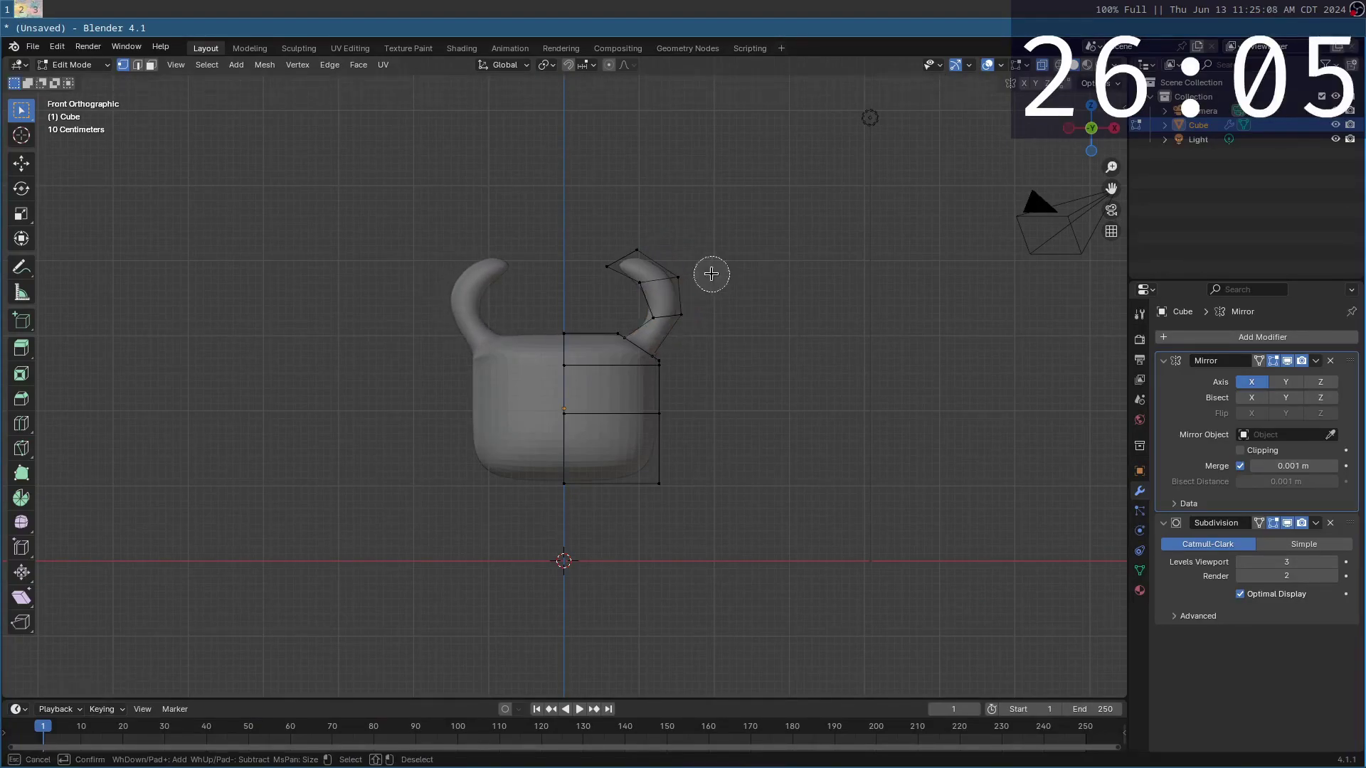
Resize the vertices at the horn's tip and add a loop cut running along the length of the horn.
key("s")
left_click(788, 268)
key("c")
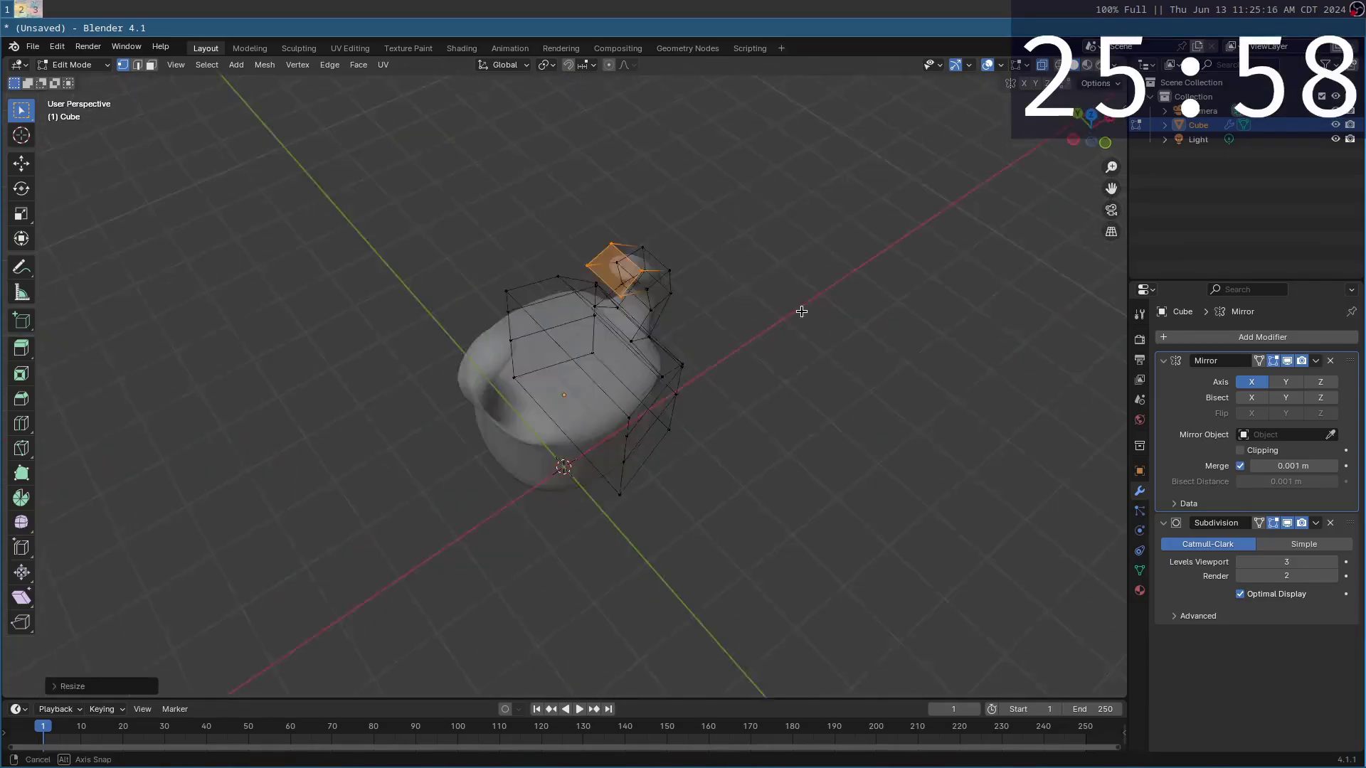
middle_click_drag(801, 308, 740, 342)
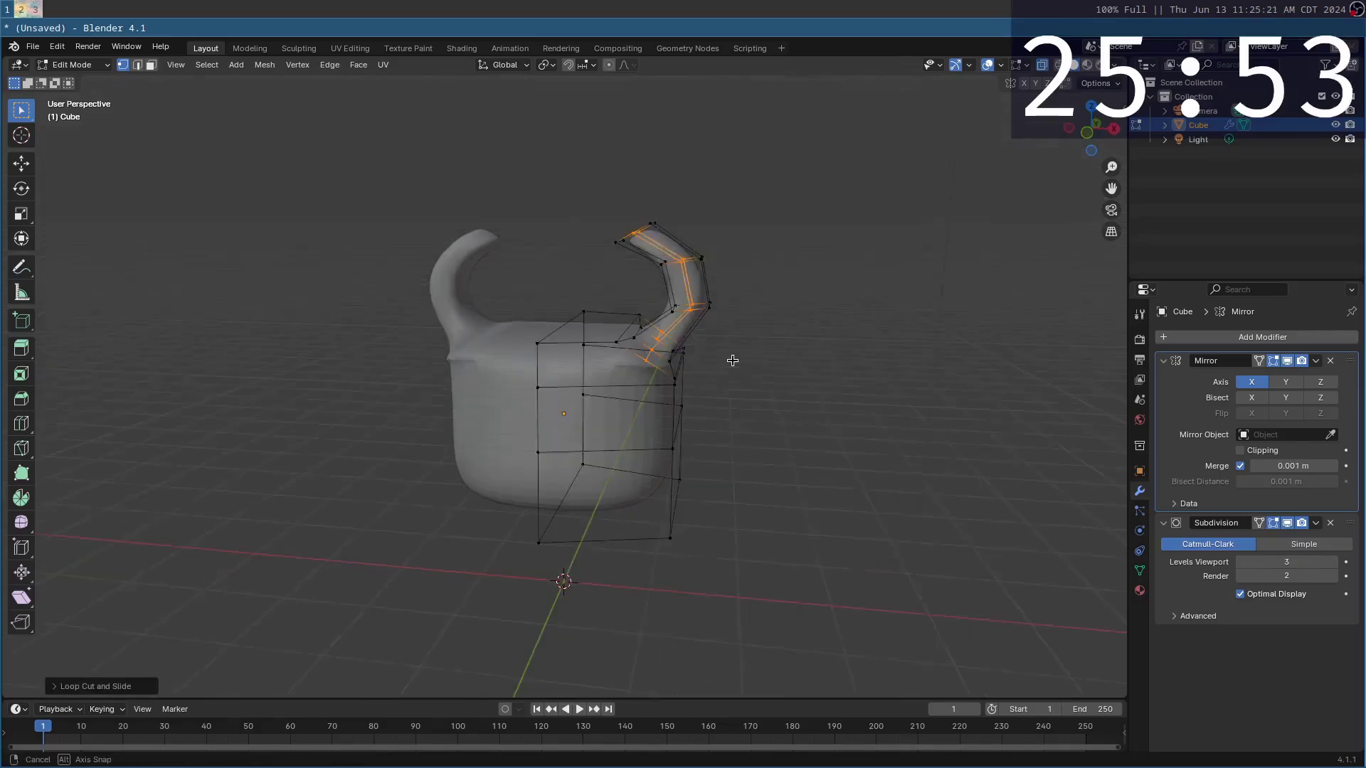
Try to merge the vertex at the horn's base with the head's corner vertex and to slide it along its edge.
middle_click_drag(732, 361, 561, 403)
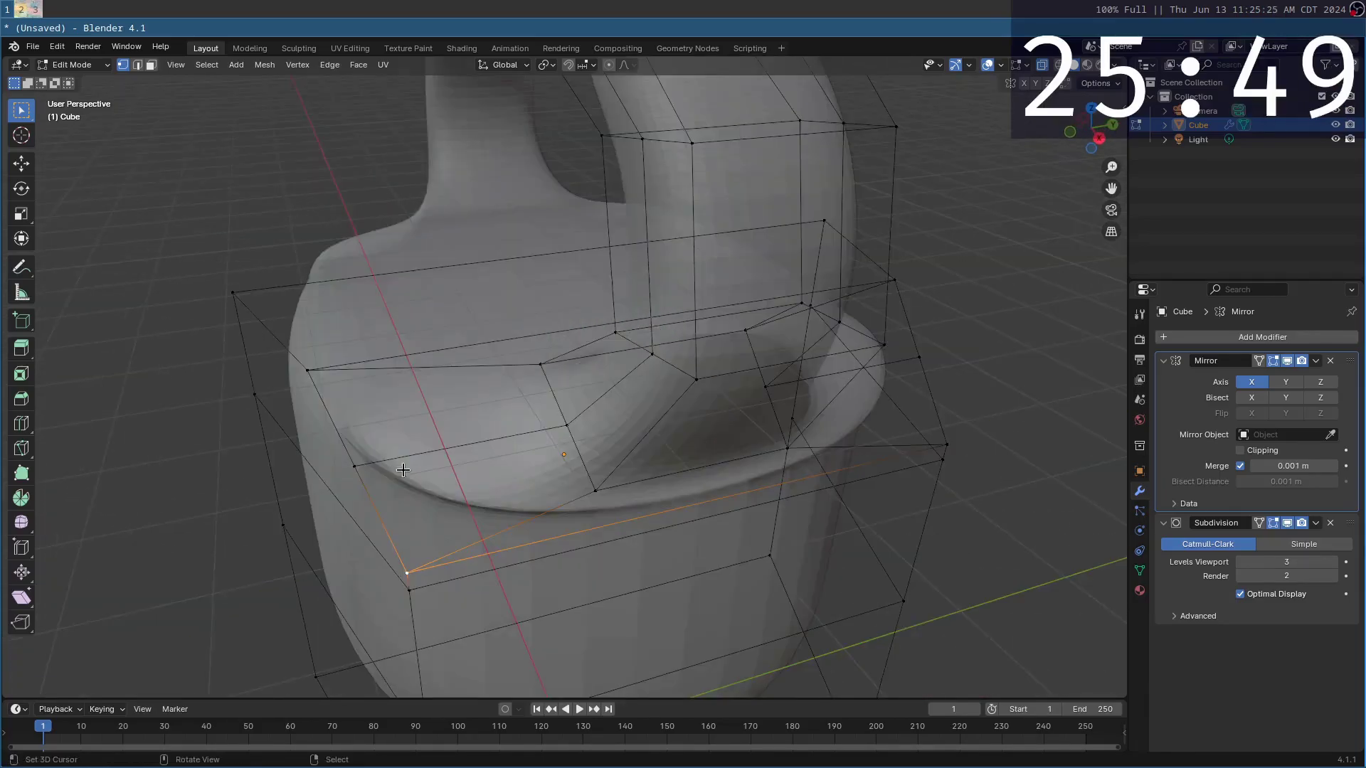
mouse_move(679, 455)
middle_mouse_down()
mouse_move(689, 432)
mouse_move(666, 455)
middle_mouse_up()
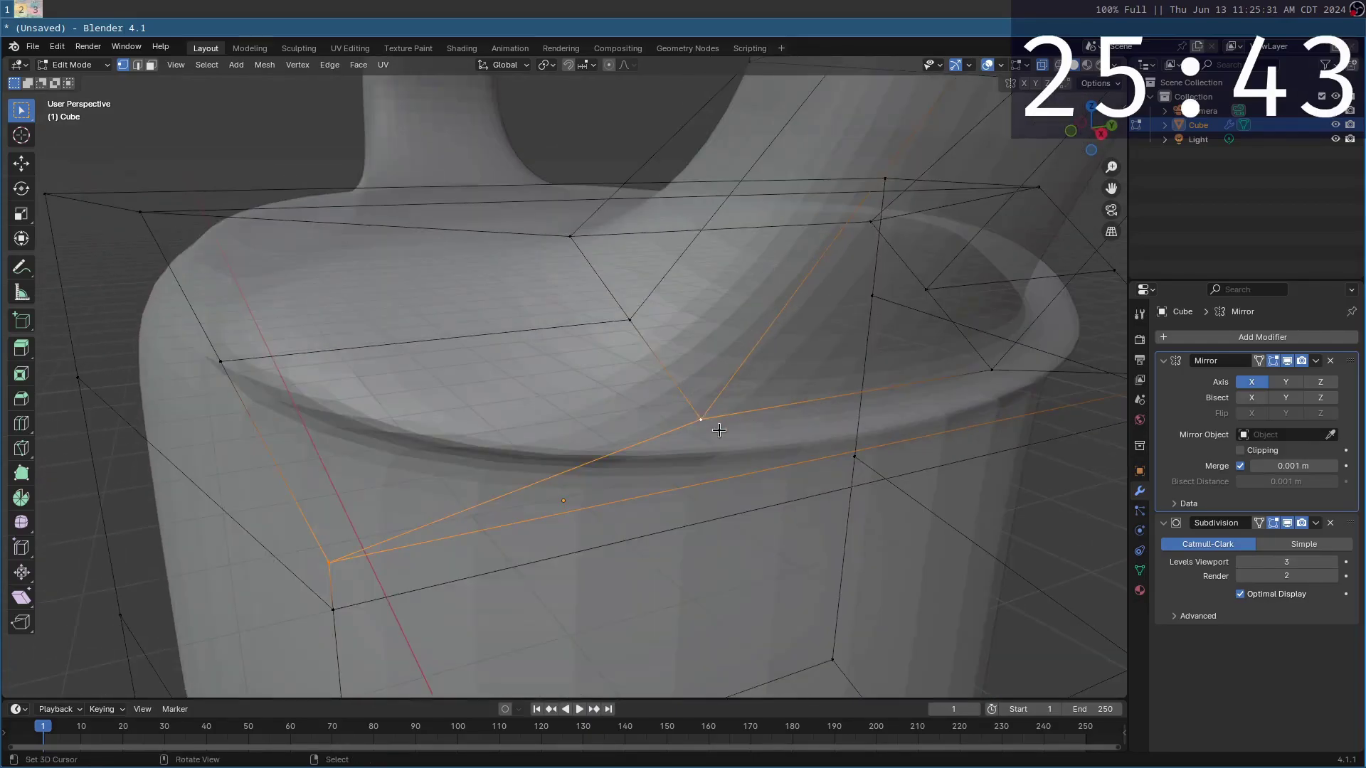
scroll(719, 430, "down", 4)
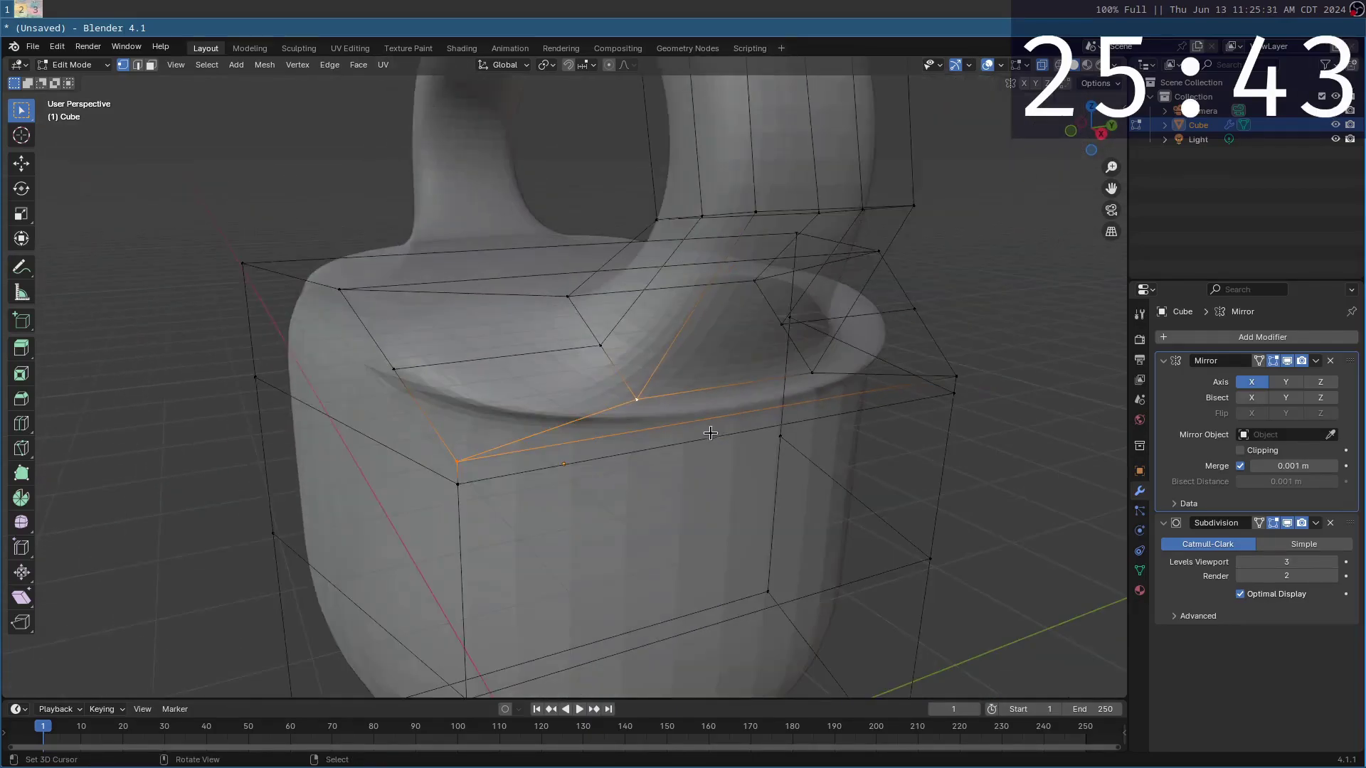
key("m")
left_click(645, 496)
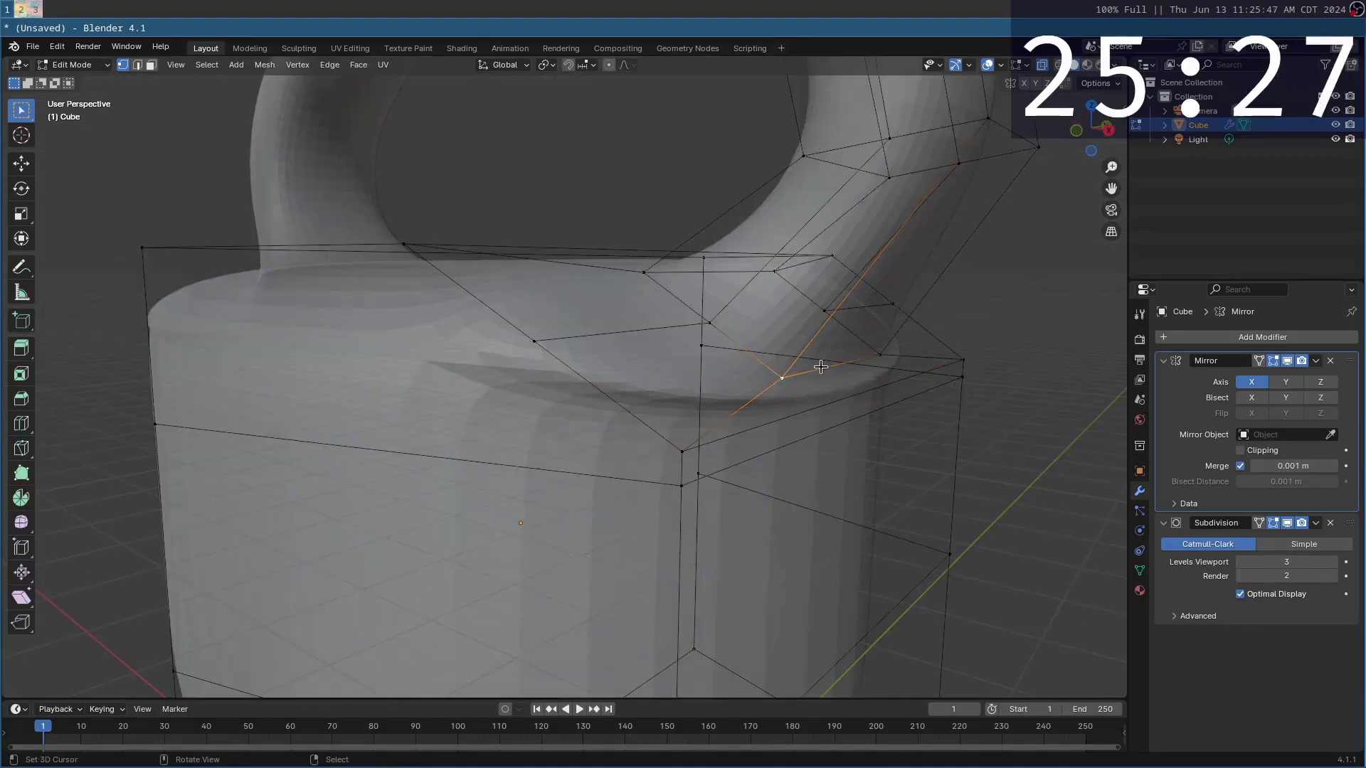
key("g")
key("g")
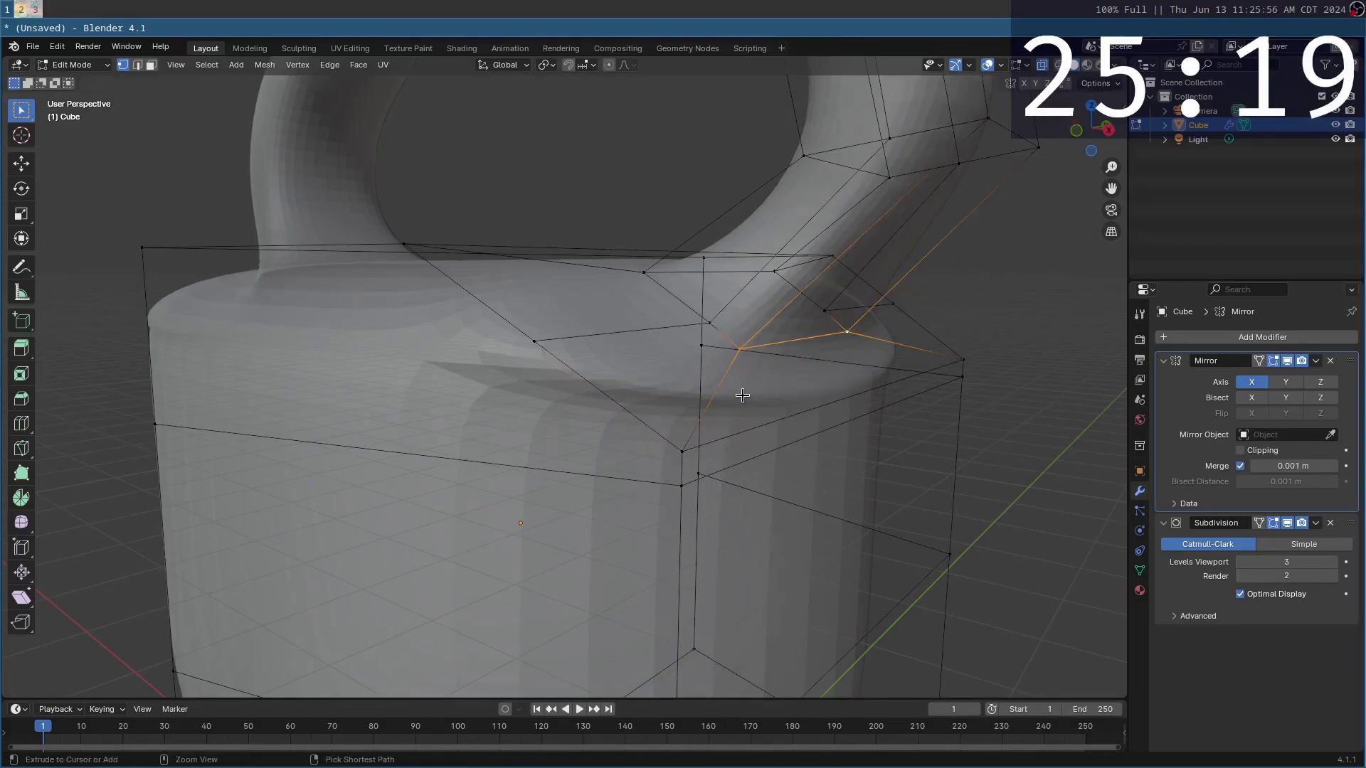
Merge the doubled vertices at the head's upper side corners and resize the middle vertices at the horn's base.
left_click(685, 454)
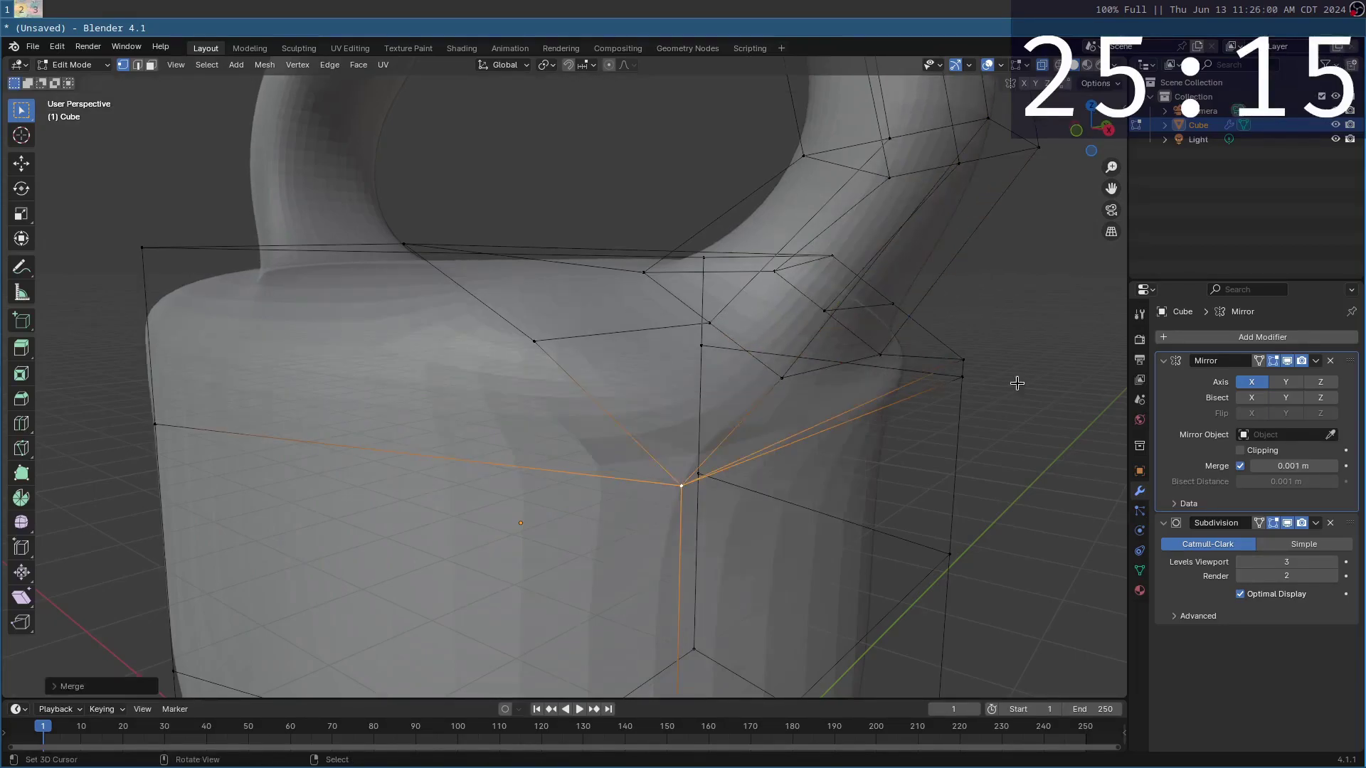
left_click(963, 359, "shift")
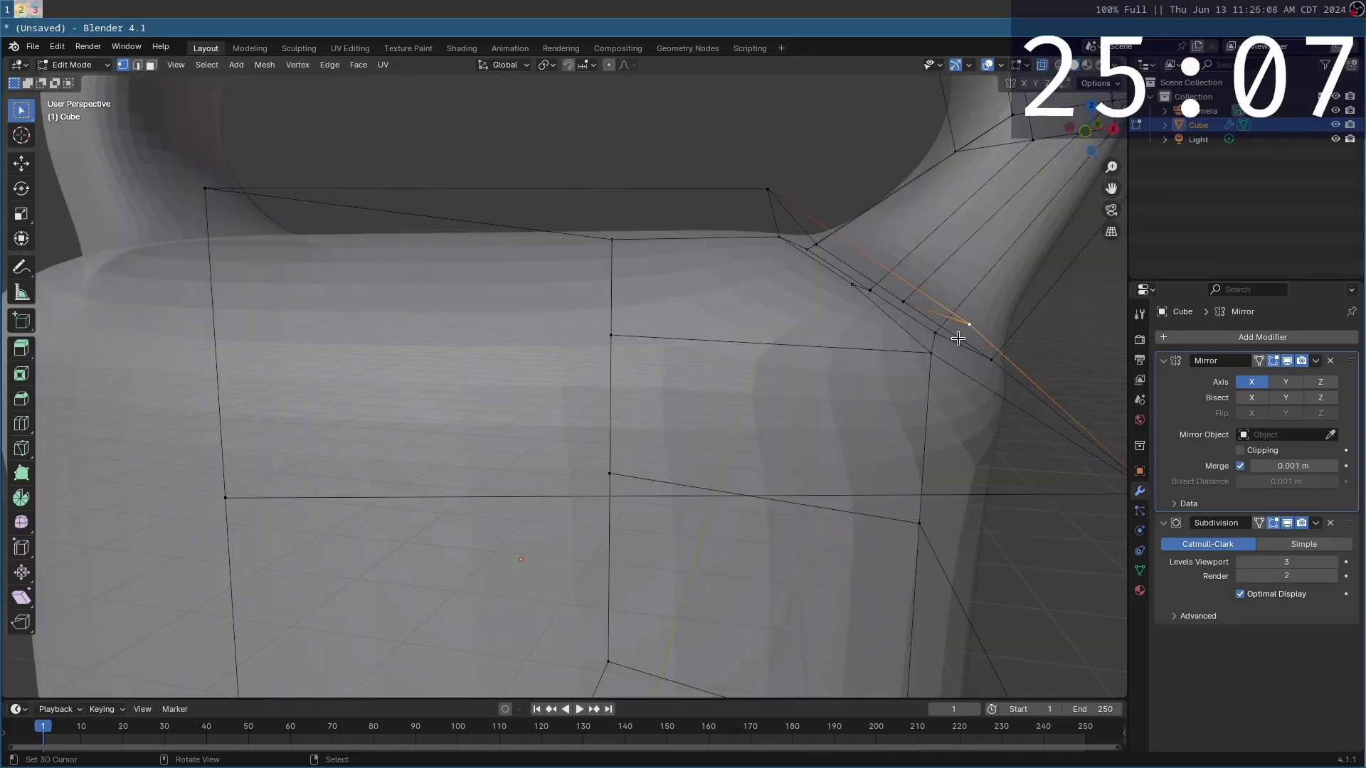
middle_click_drag(782, 399, 855, 411)
left_click(1035, 389, "shift")
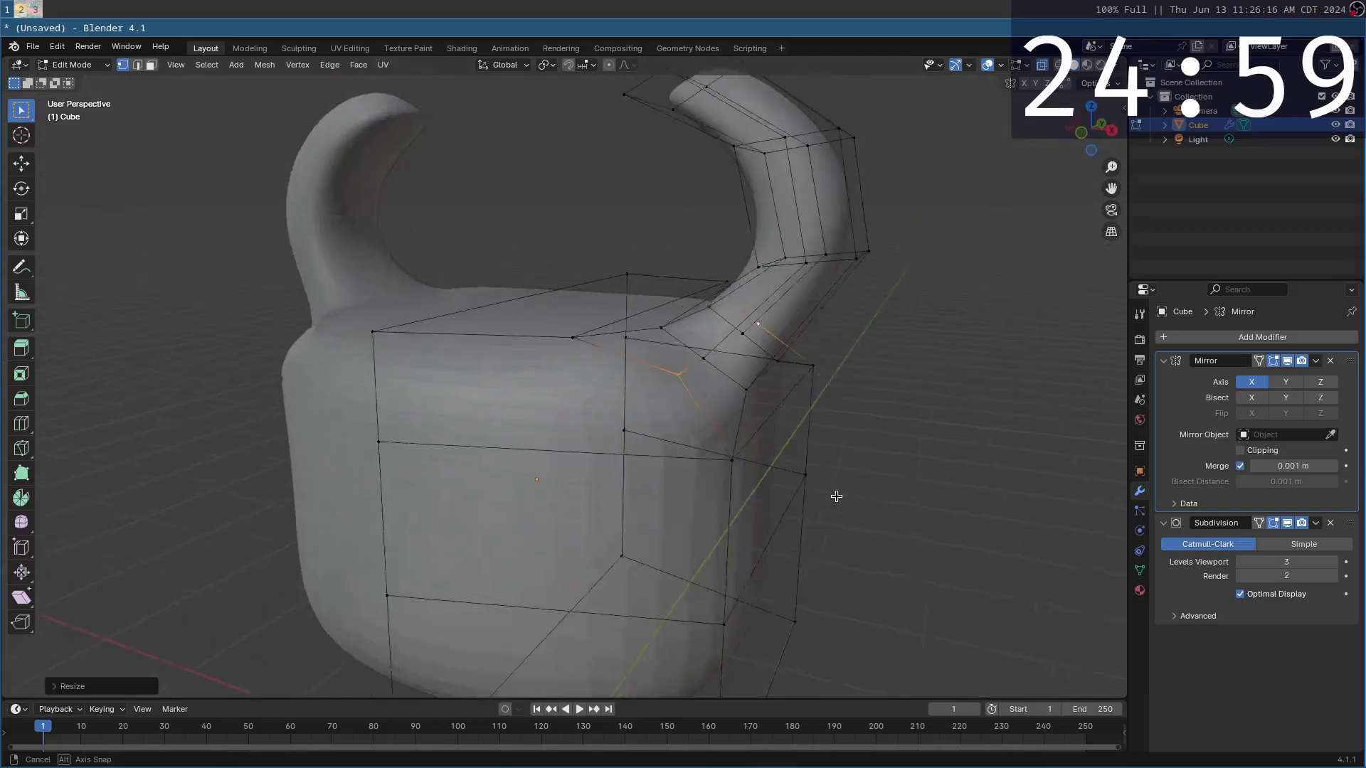
middle_click_drag(839, 497, 849, 480)
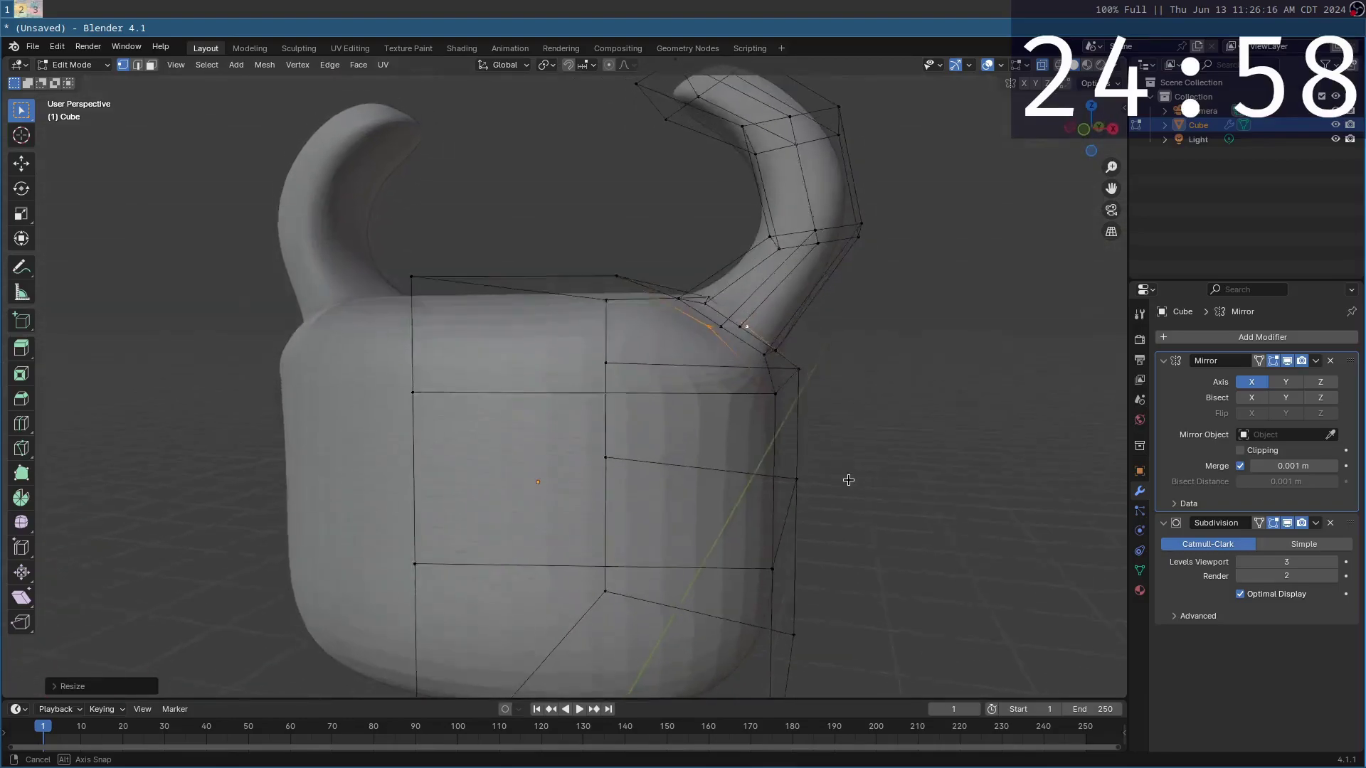
scroll(849, 480, "down", 3)
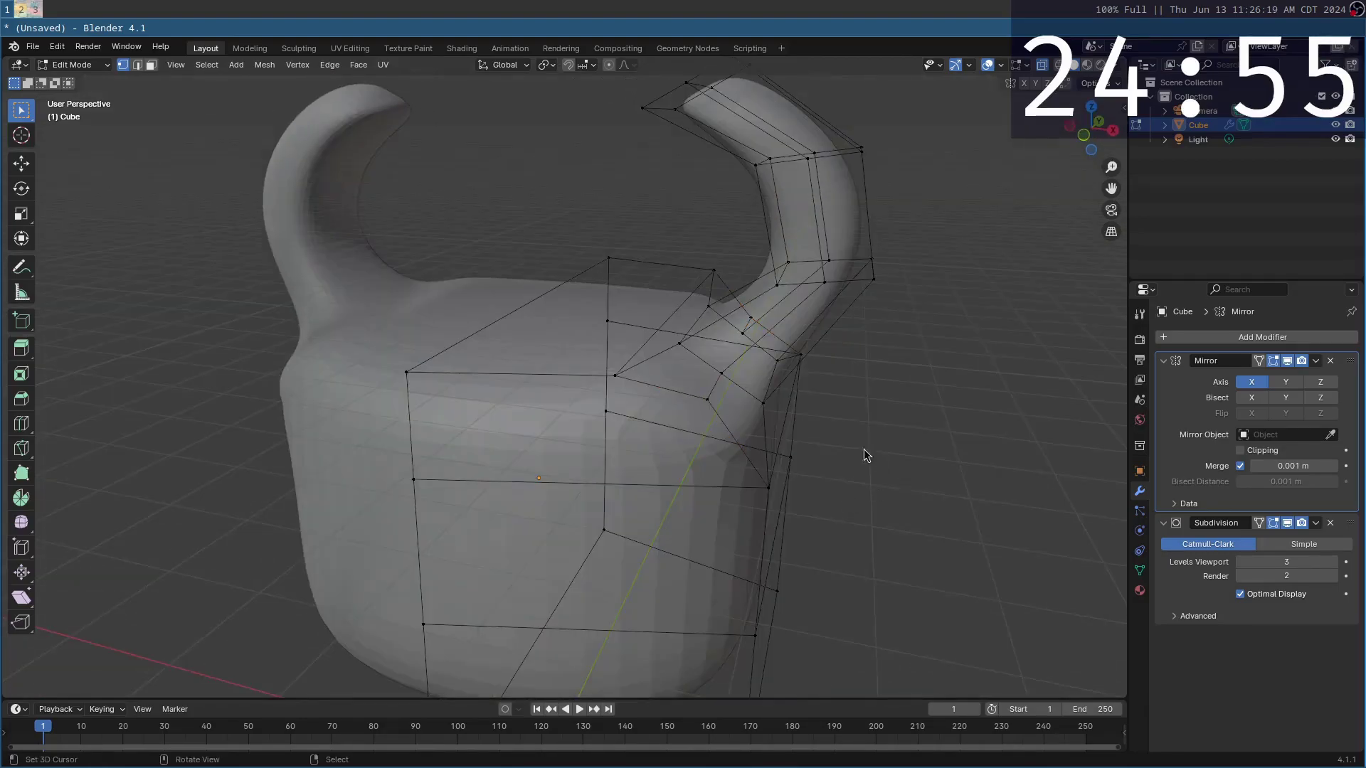
Reshape the end of the horn by moving the middle vertices of its tip in the front view.
key("Tab")
key("Tab")
middle_click_drag(810, 368, 829, 234)
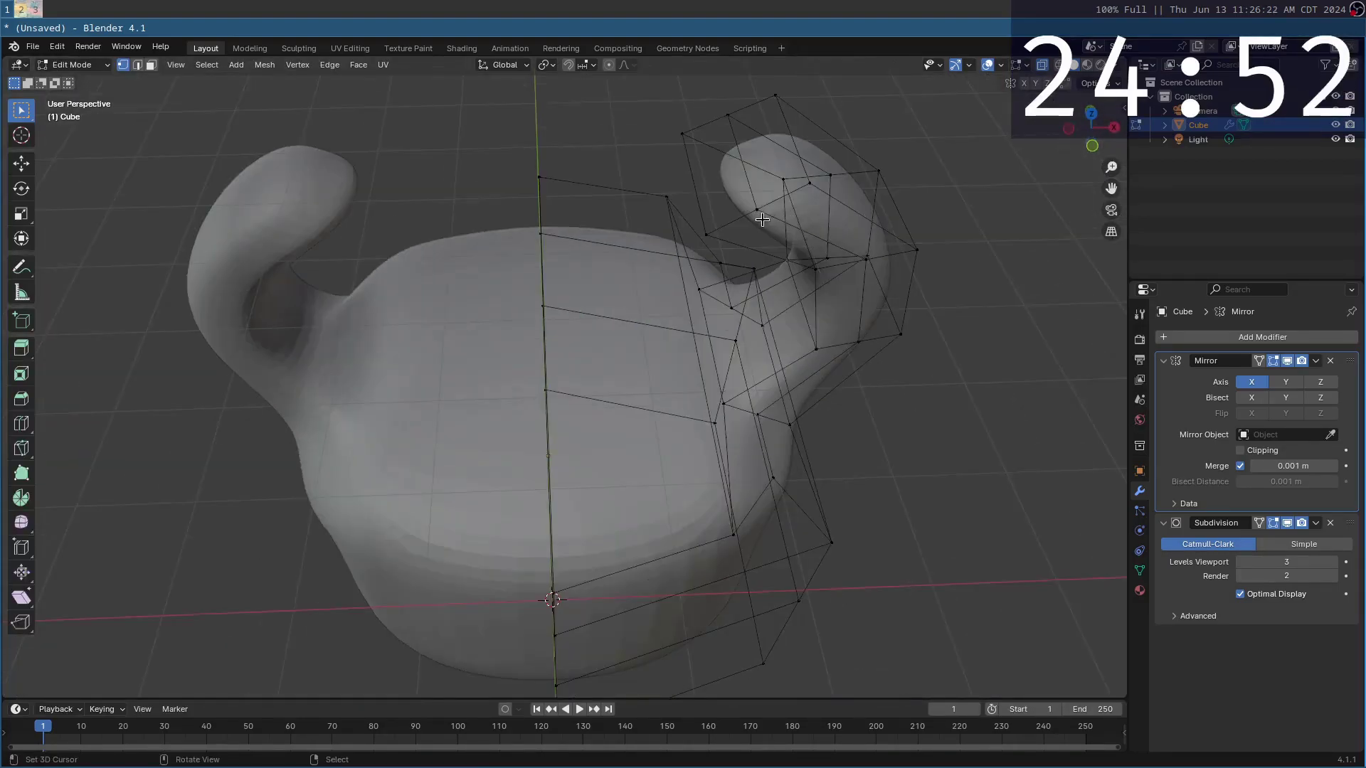
left_click(740, 108)
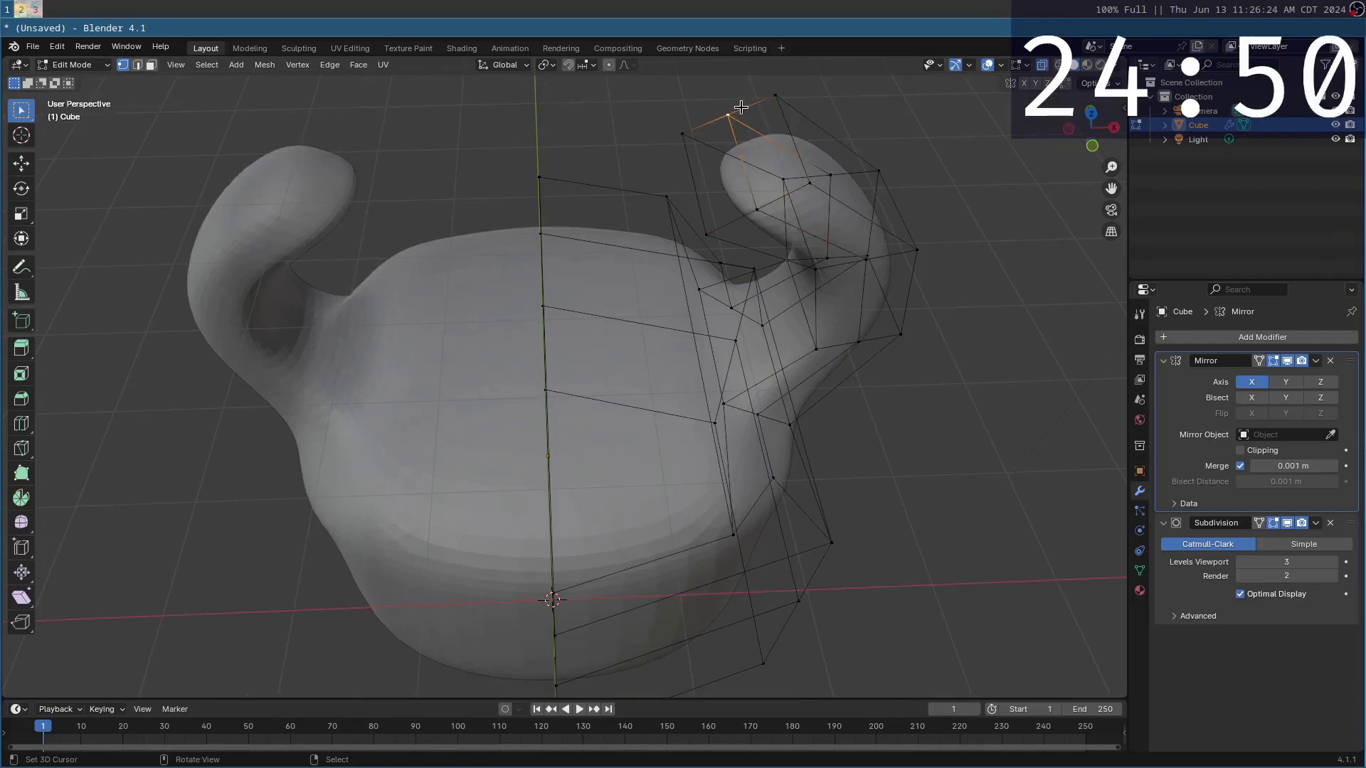
key("KP_1")
key("g")
left_click(782, 199)
left_click(825, 173)
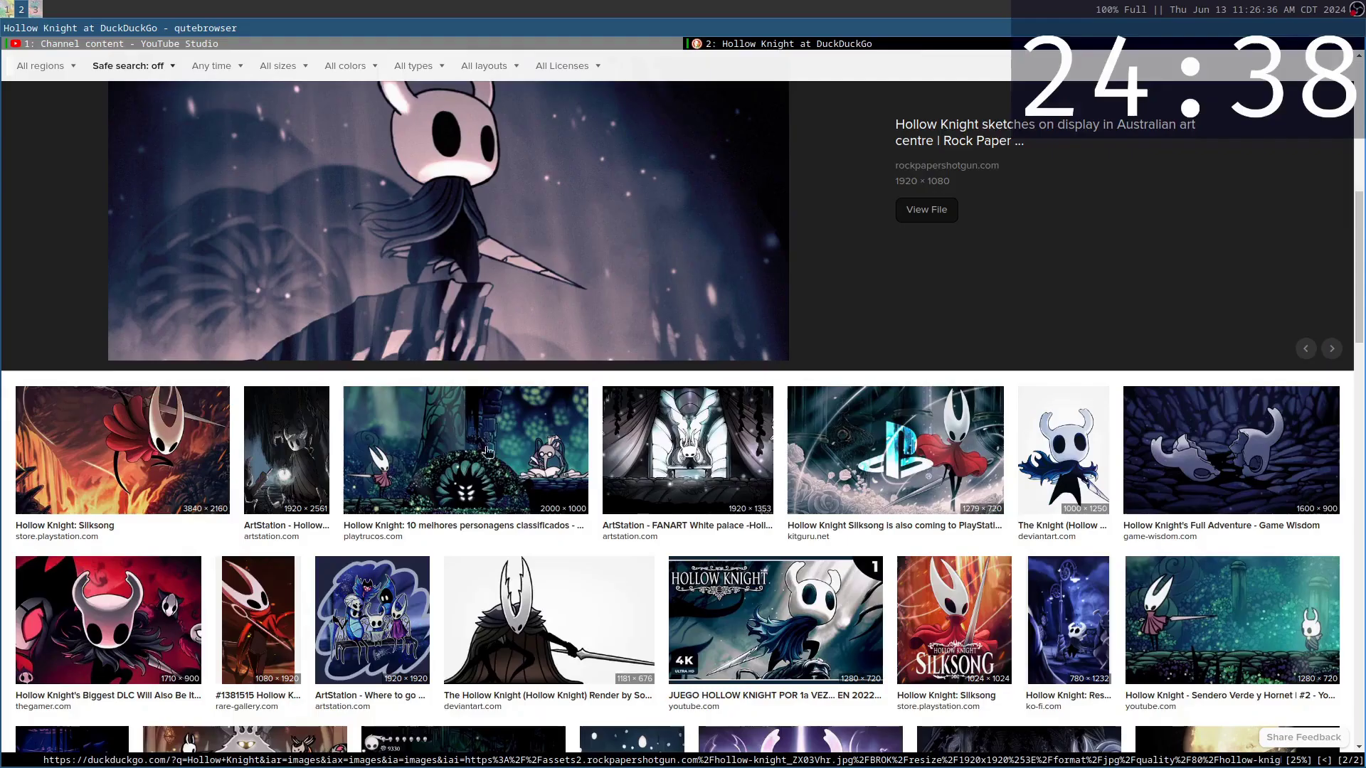
View the Hollow Knight reference image in the browser and compare the whole head and horns in Blender with it.
left_click(924, 207)
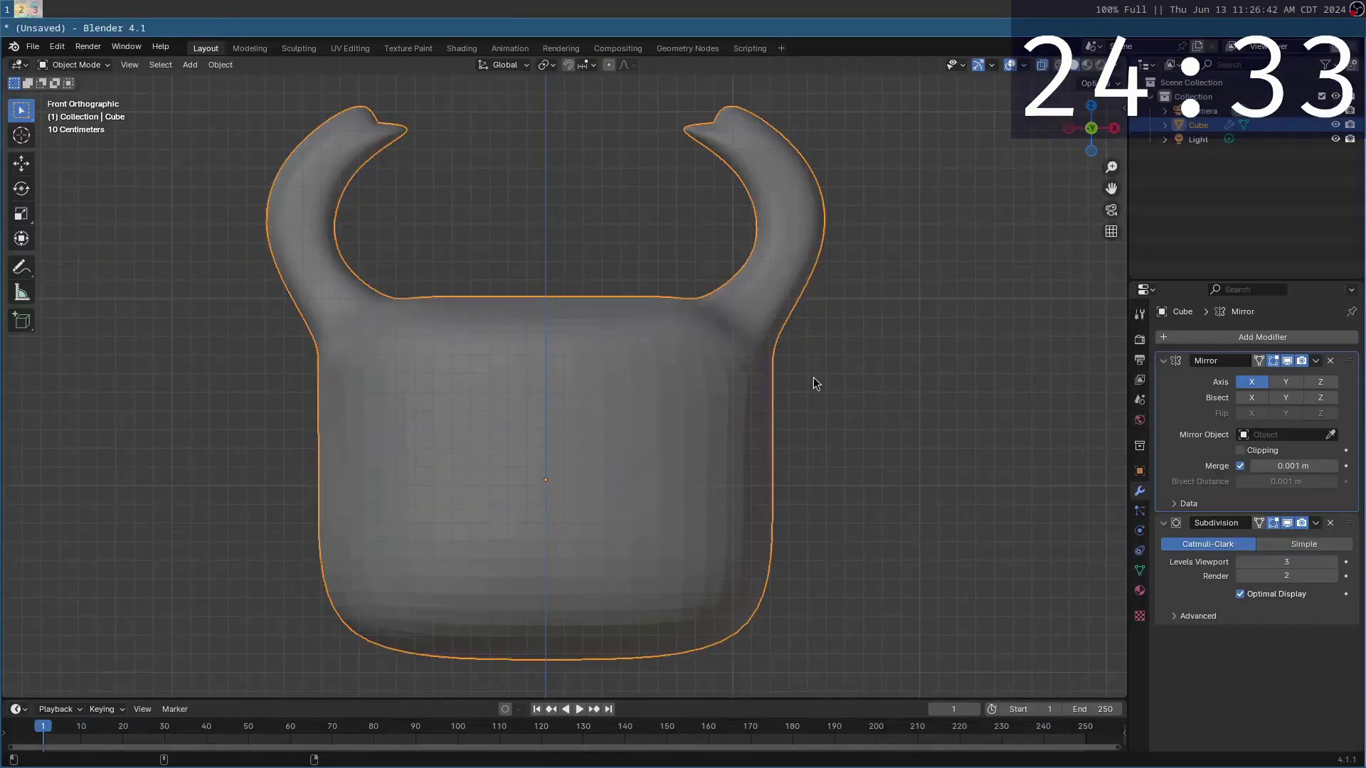
scroll(757, 476, "down", 8)
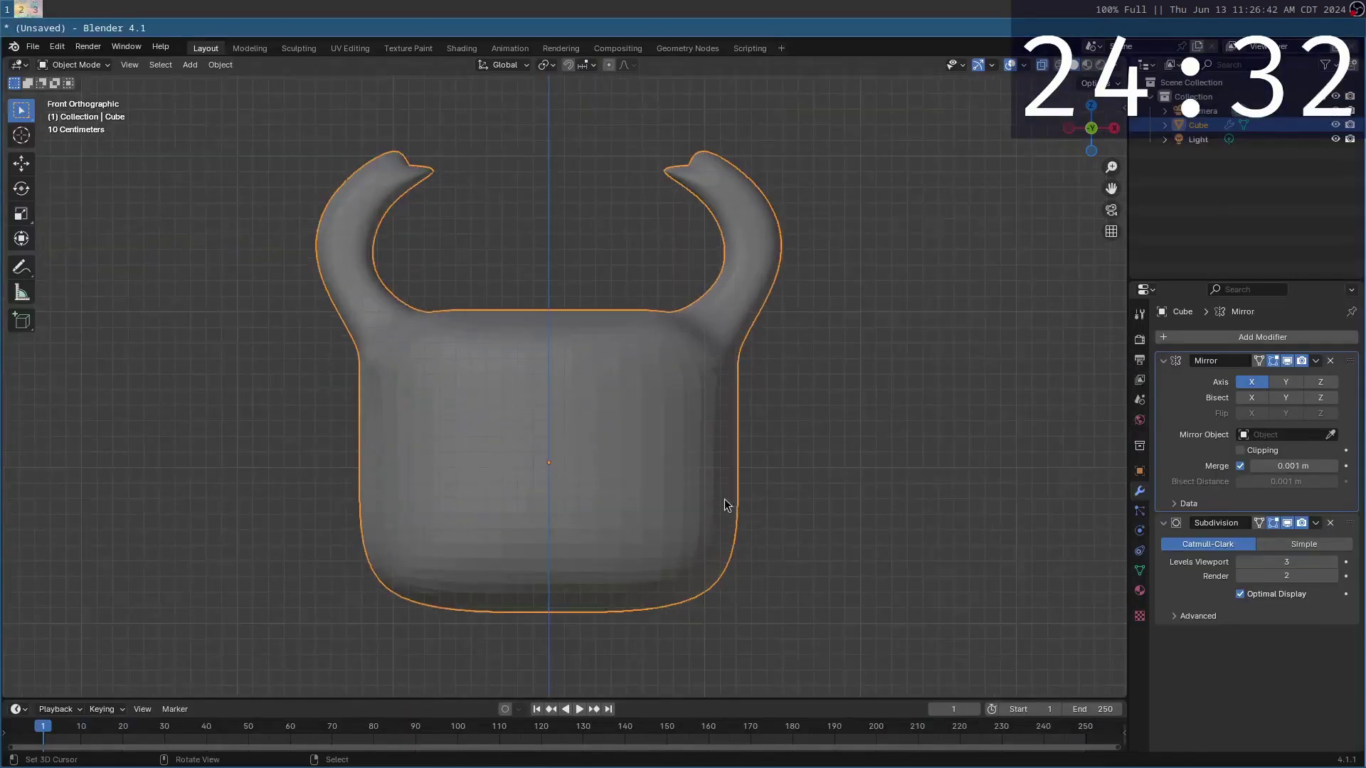
mouse_move(706, 521)
middle_mouse_down()
mouse_move(718, 475)
mouse_move(685, 508)
middle_mouse_up()
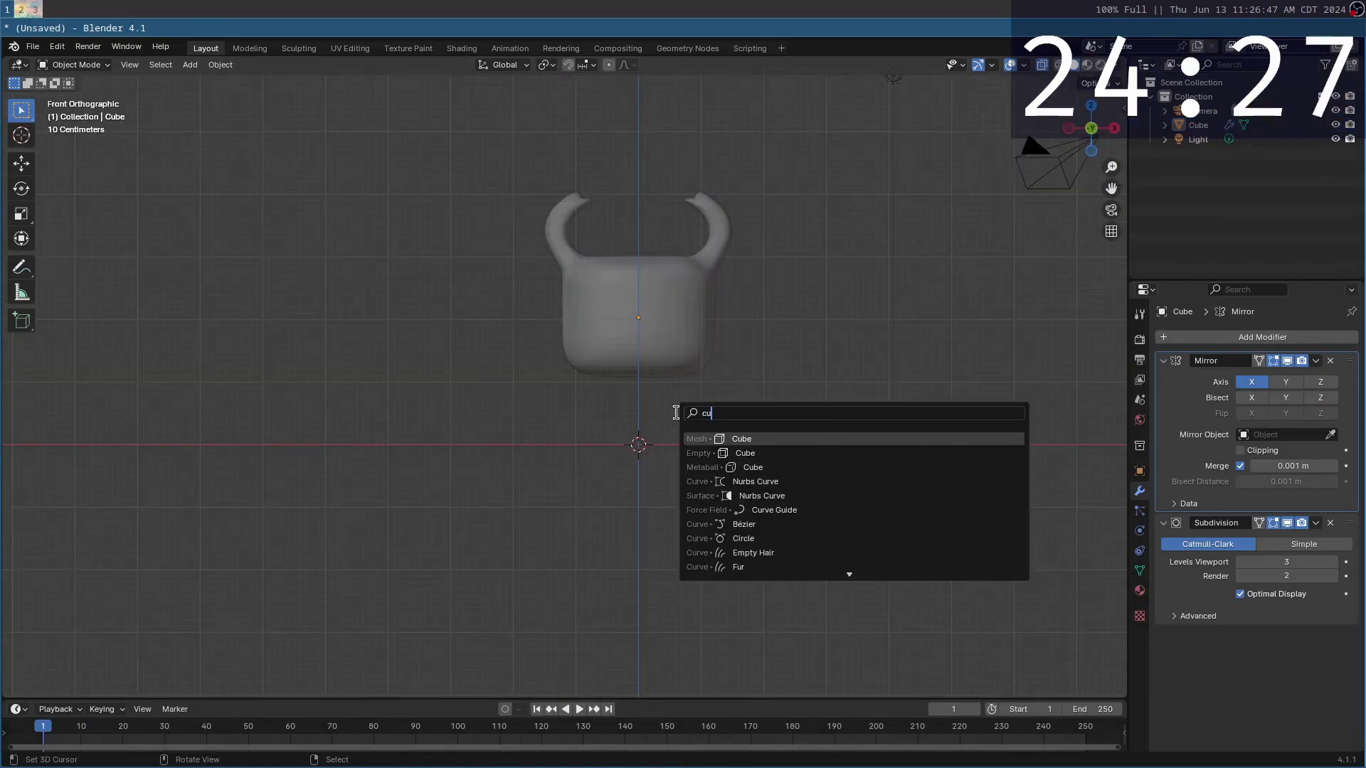
Add a cube below the head for the body, with a Mirror modifier on X and a level 3 Subdivision modifier.
key("Return")
left_click(1261, 337)
mouse_move(1223, 338)
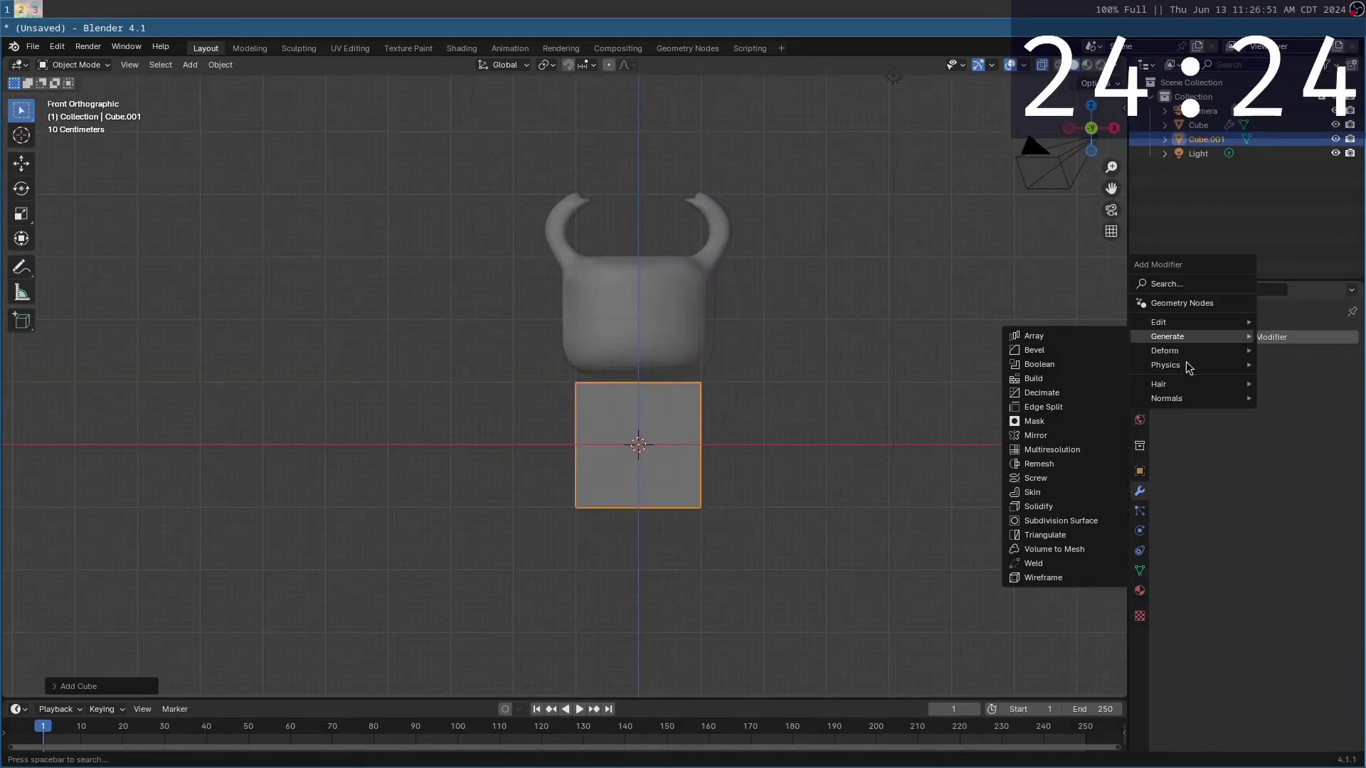
left_click(1053, 437)
key("ctrl+3")
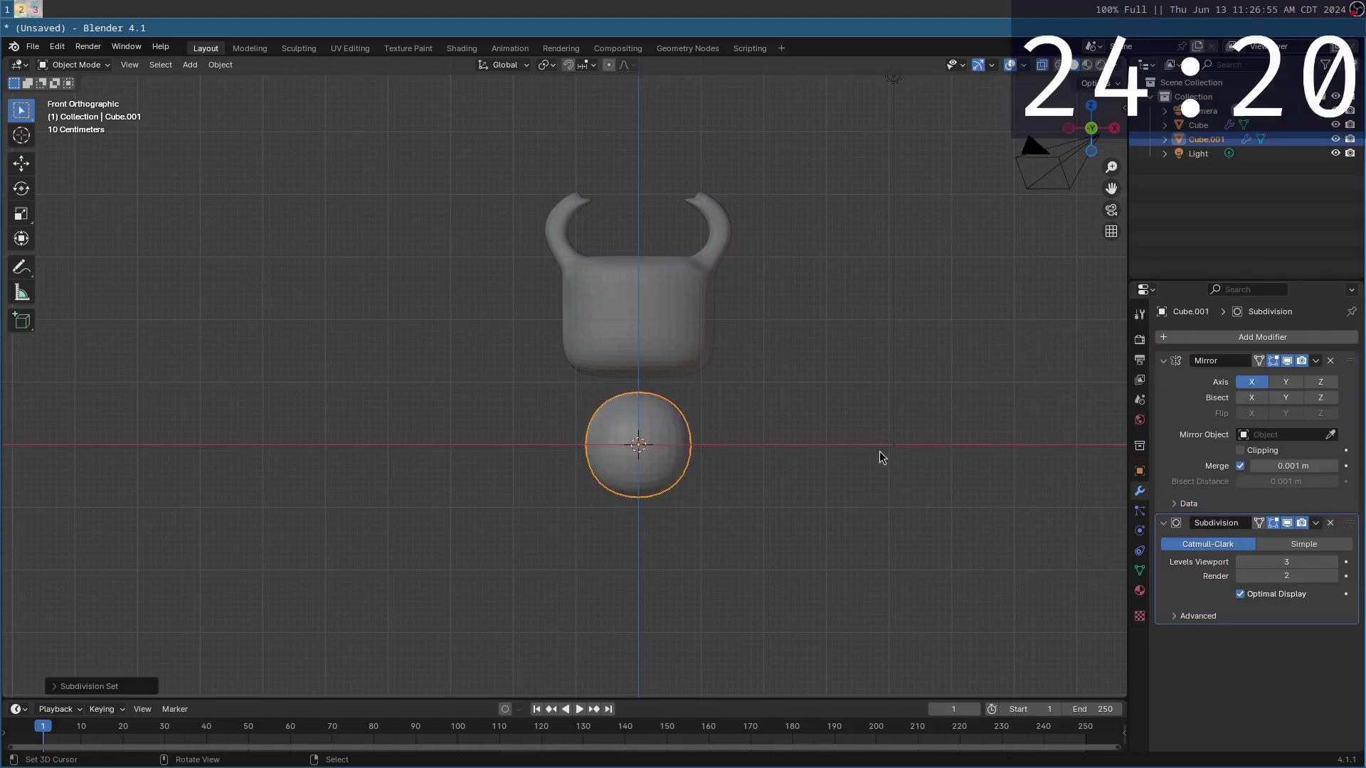
Replace the cube's left half with an extrusion of its right face along X, and enable Clipping on the Mirror modifier.
key("Tab")
key("x")
left_click(630, 544)
key("e")
key("x")
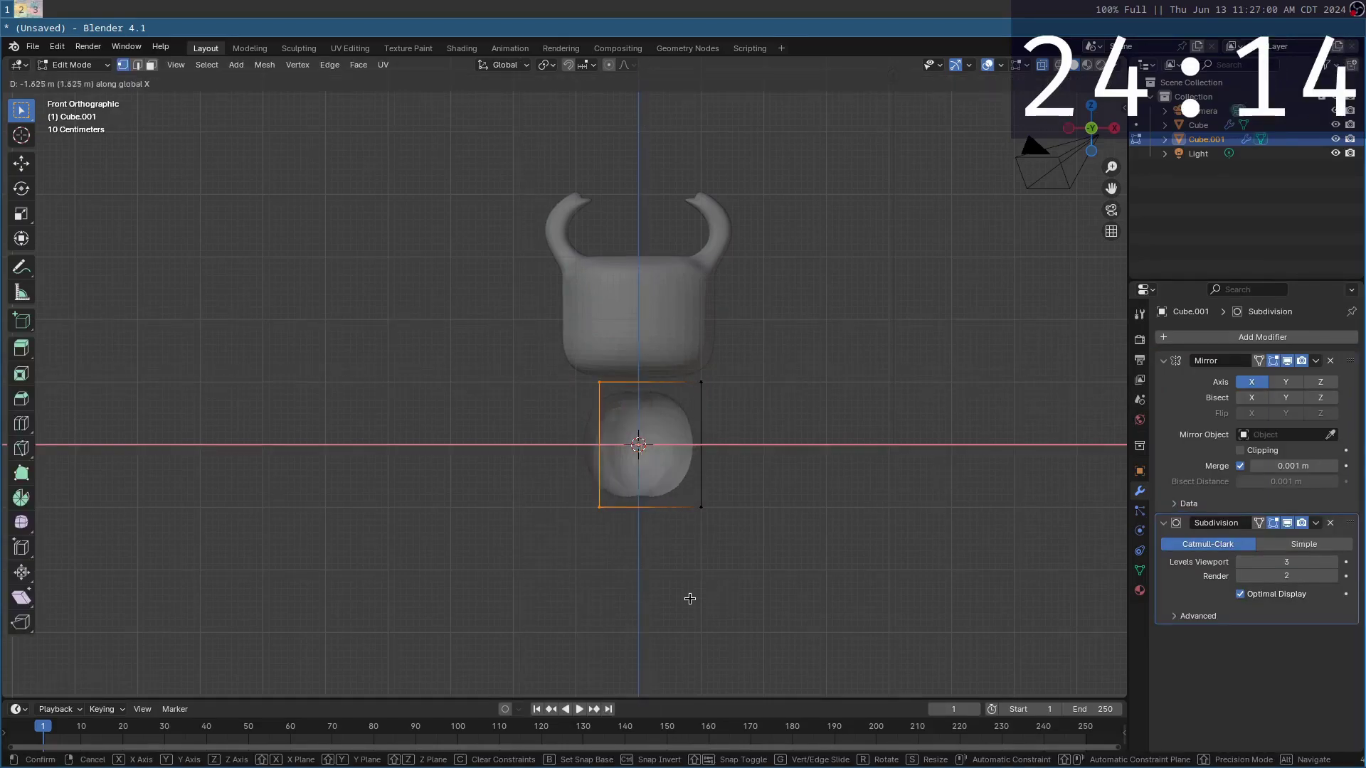
left_click(1020, 512)
left_click(1249, 449)
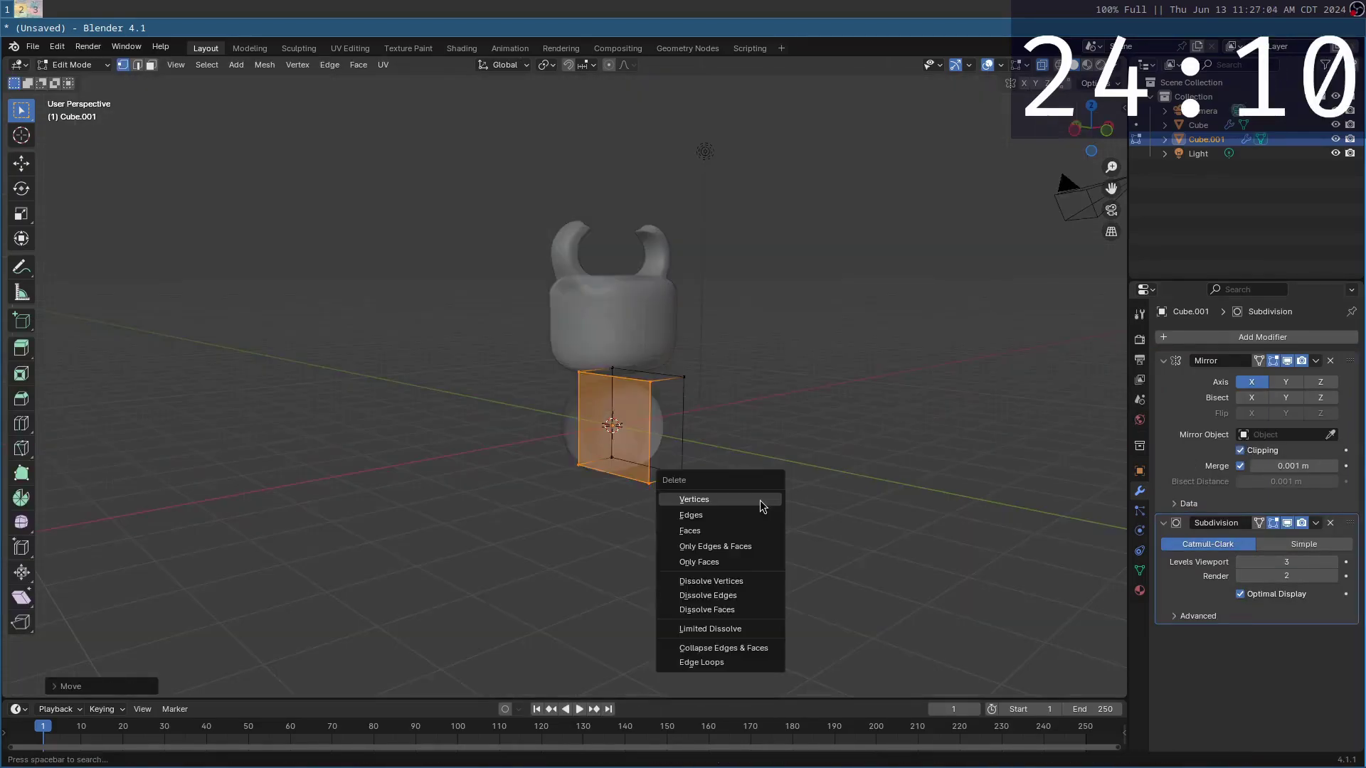
Taper the body by scaling down its top vertices, and check the shape in the front view.
key("KP_1")
key("Tab")
key("Tab")
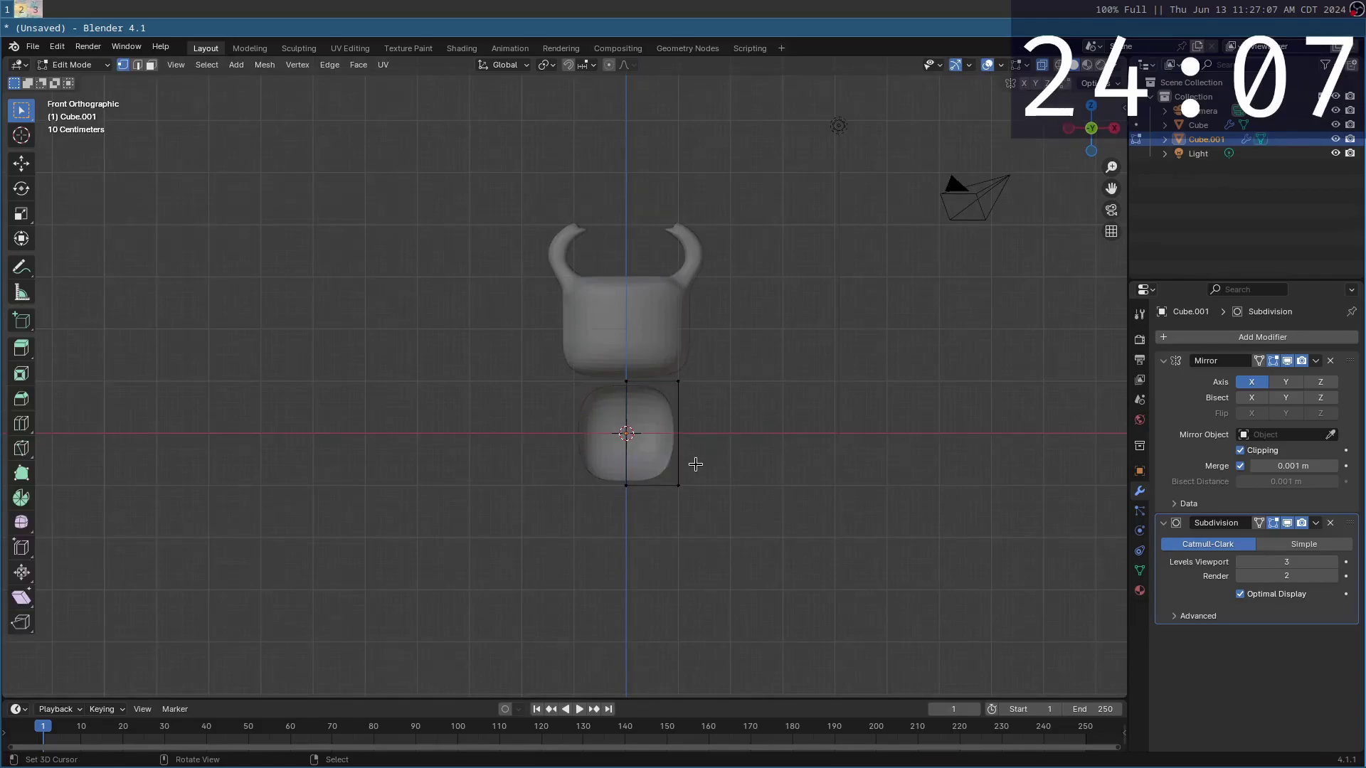
scroll(695, 463, "up", 3)
key("c")
left_click(756, 384)
key("Escape")
middle_click_drag(756, 384, 894, 476)
key("s")
left_click(806, 458)
key("KP_1")
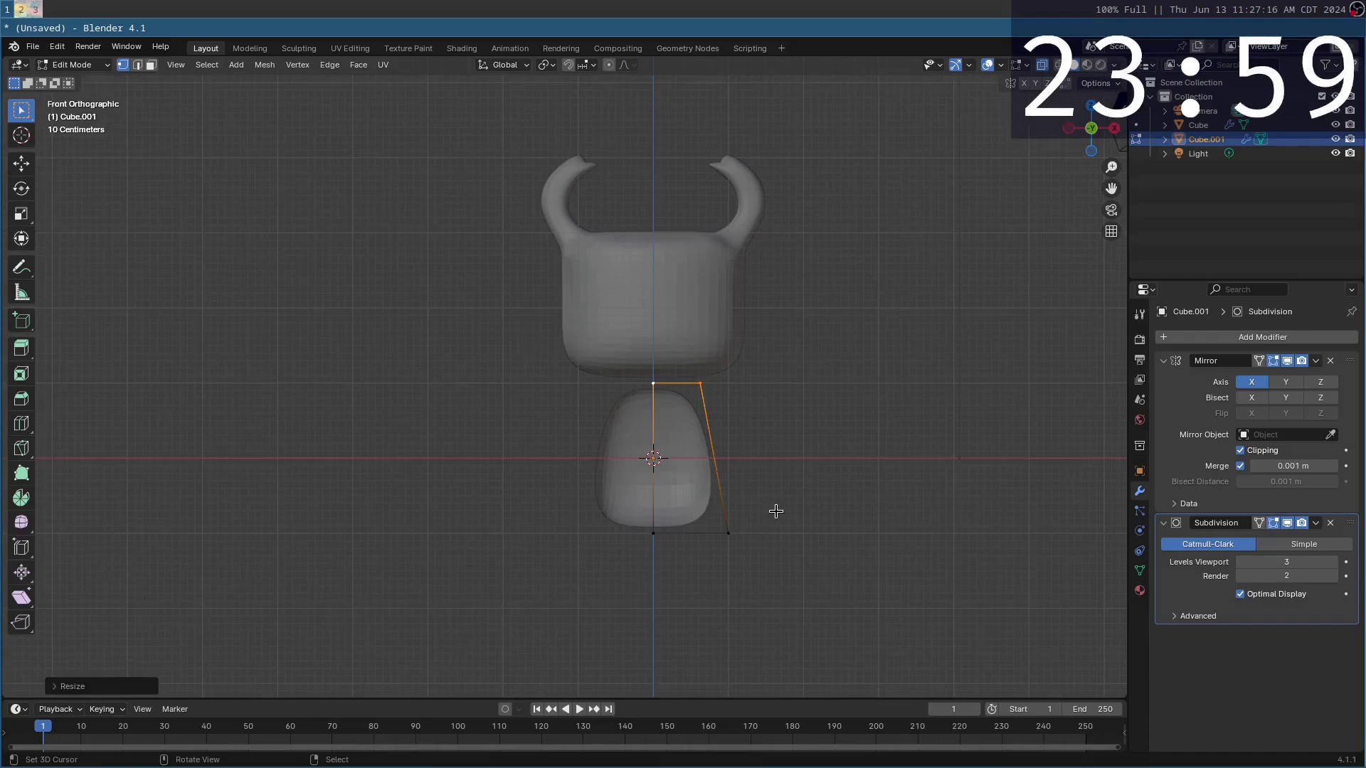
Move the body up along Z against the head, and switch to the browser to view the reference image.
key("Tab")
key("g")
key("z")
left_click(777, 492)
key("super+3")
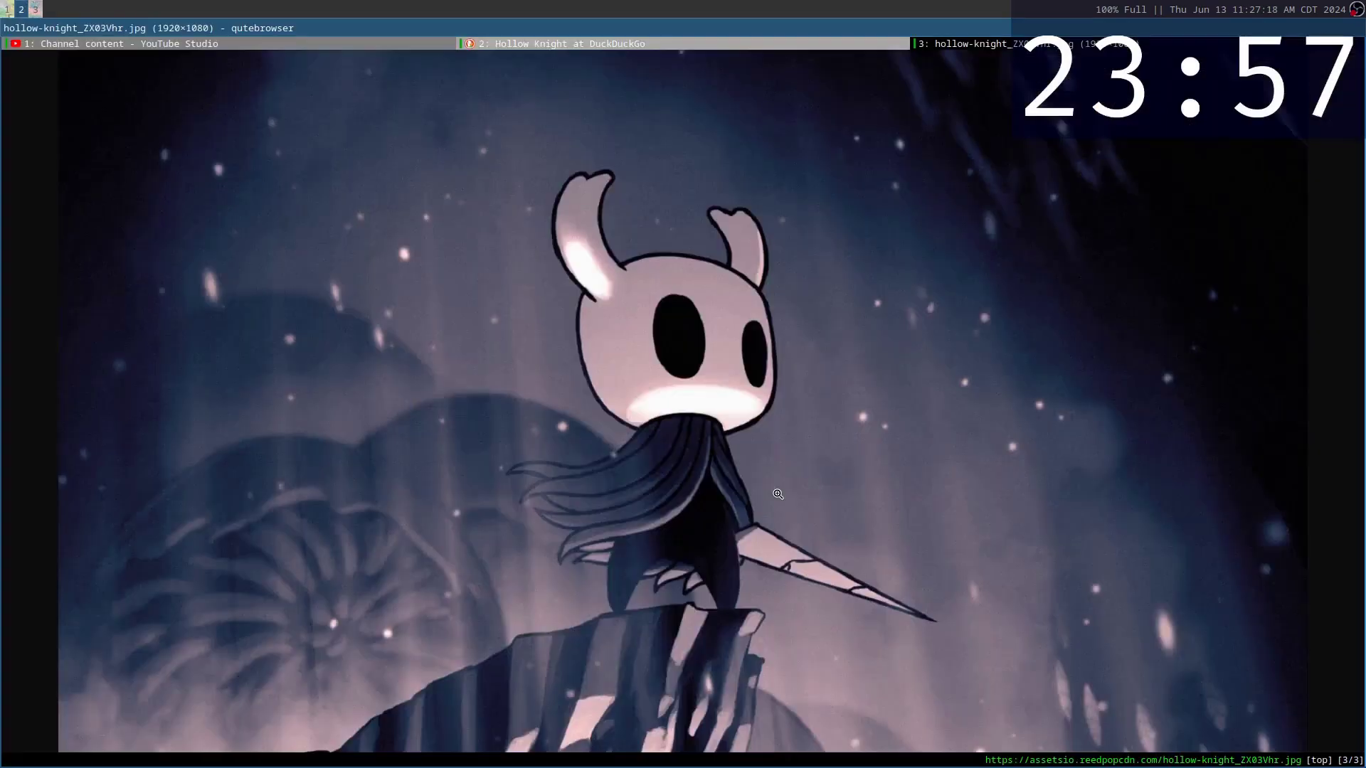
Return to Blender, scale the body's top vertices down further, and clear the selection.
key("super+1")
key("Tab")
key("s")
left_click(749, 488)
key("alt+a")
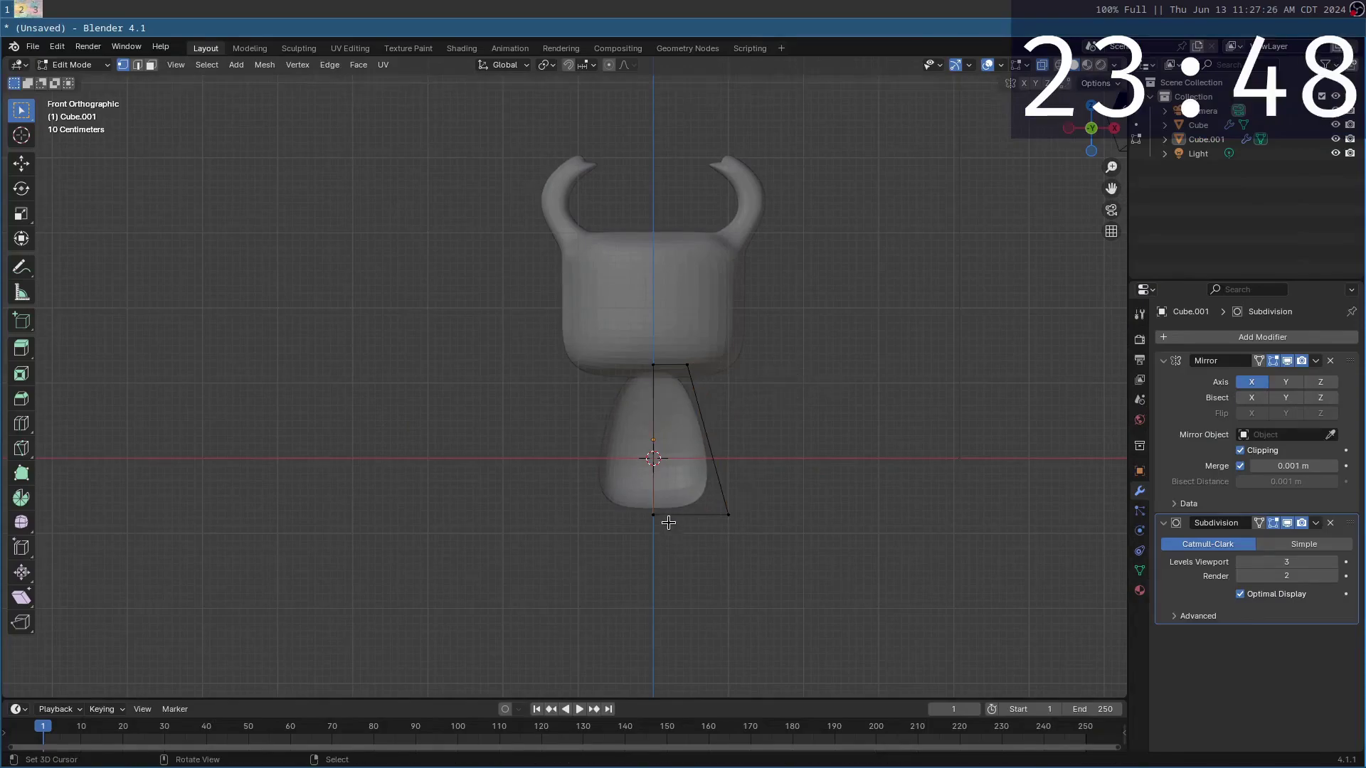
Shorten the body by moving its bottom vertices up.
scroll(704, 526, "up", 1)
key("c")
left_click(751, 484)
key("Escape")
key("g")
key("y")
left_click(747, 519)
Try to form the legs by insetting the body's bottom face and pulling or extruding it down.
middle_click_drag(746, 519, 934, 468)
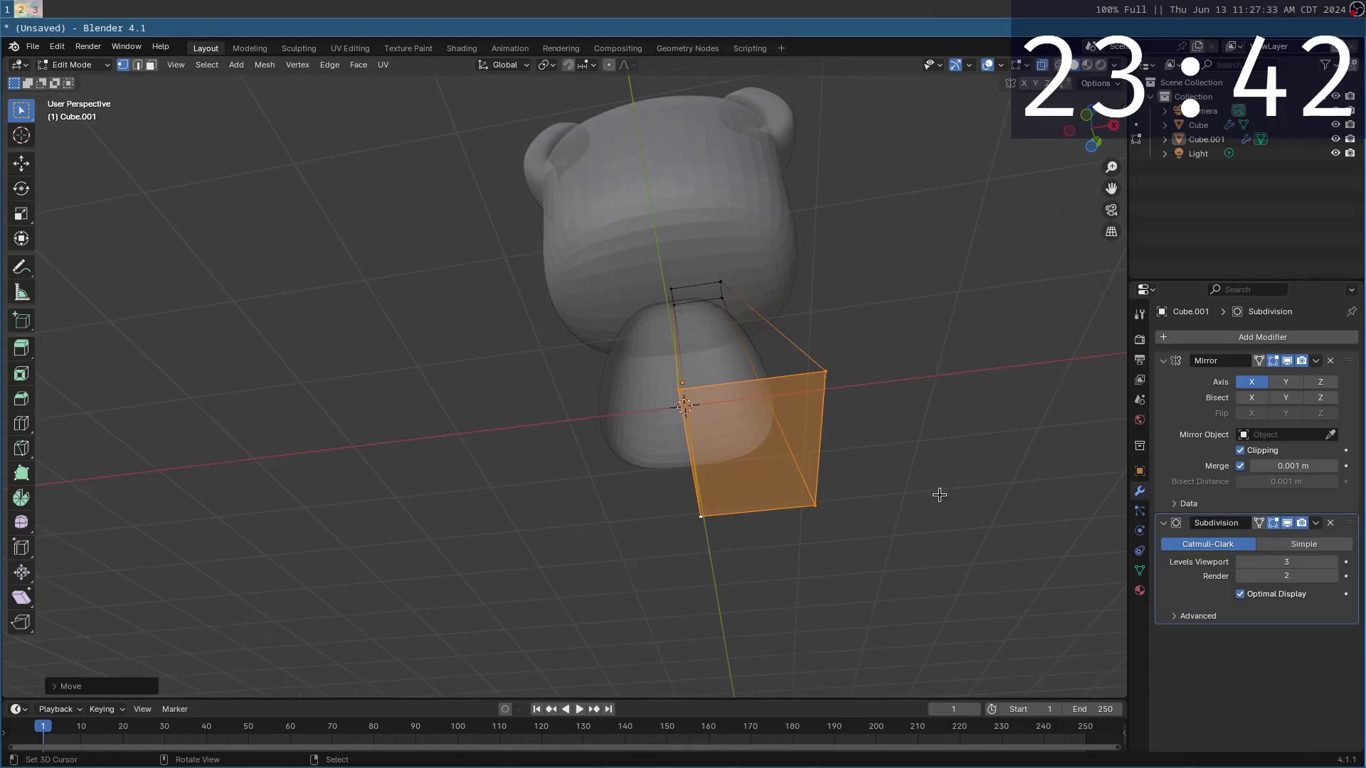
key("i")
left_click(869, 460)
key("KP_1")
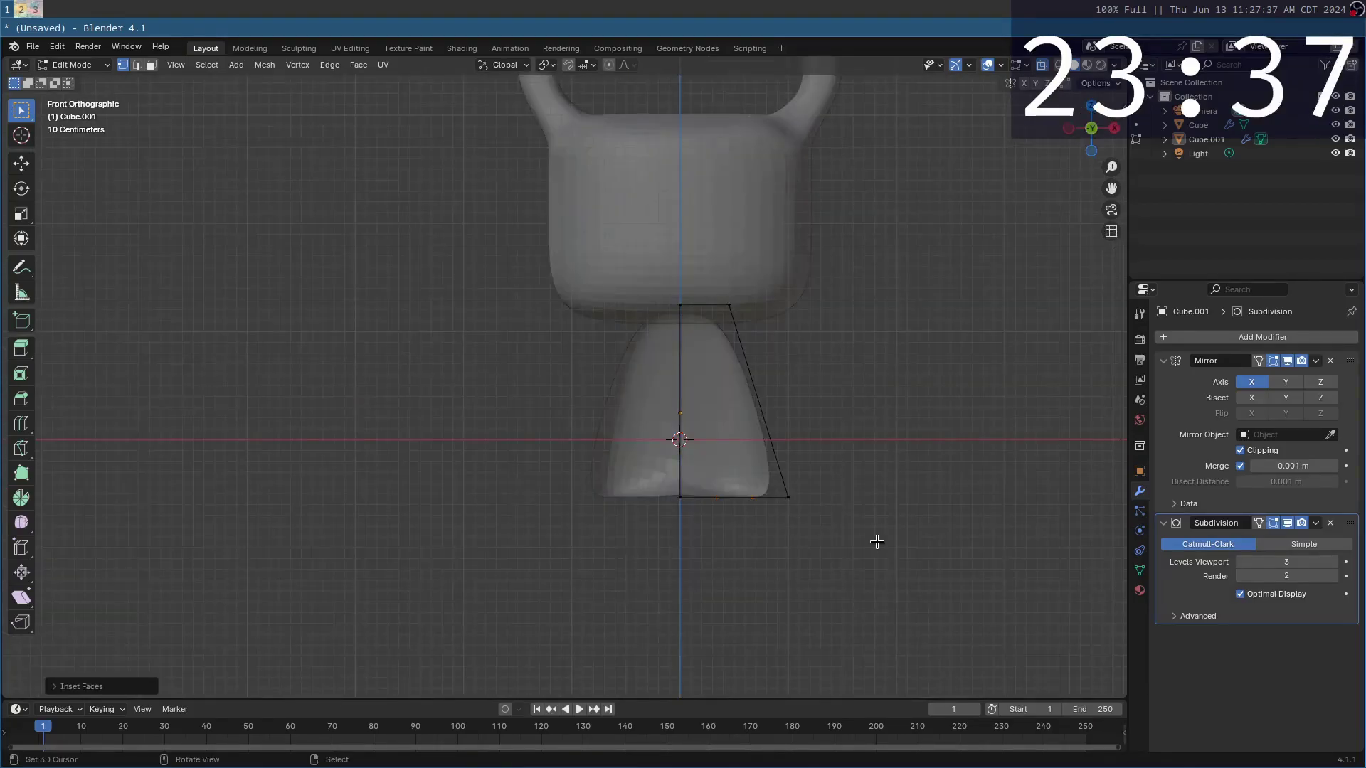
key("g")
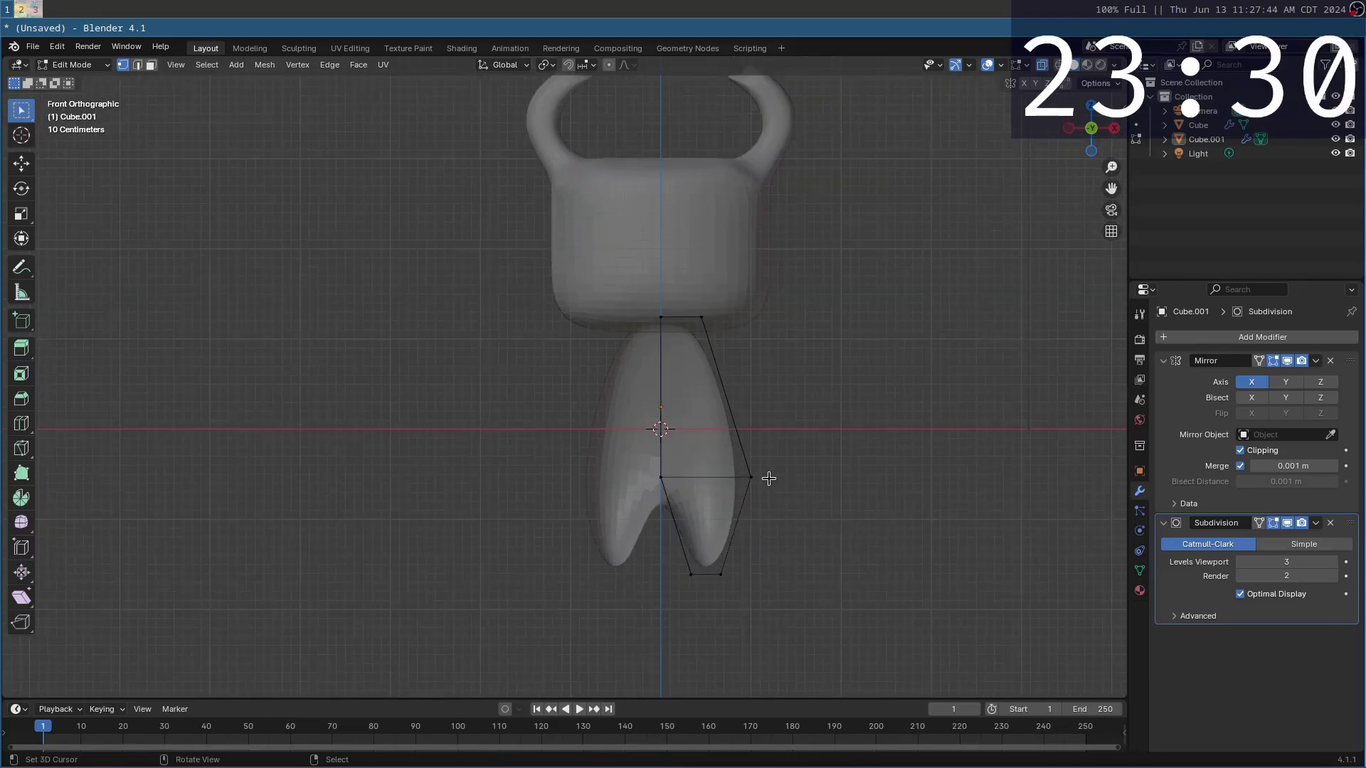
middle_click_drag(768, 478, 739, 498)
left_click(779, 577)
middle_click_drag(779, 578, 786, 534)
scroll(788, 537, "up", 2)
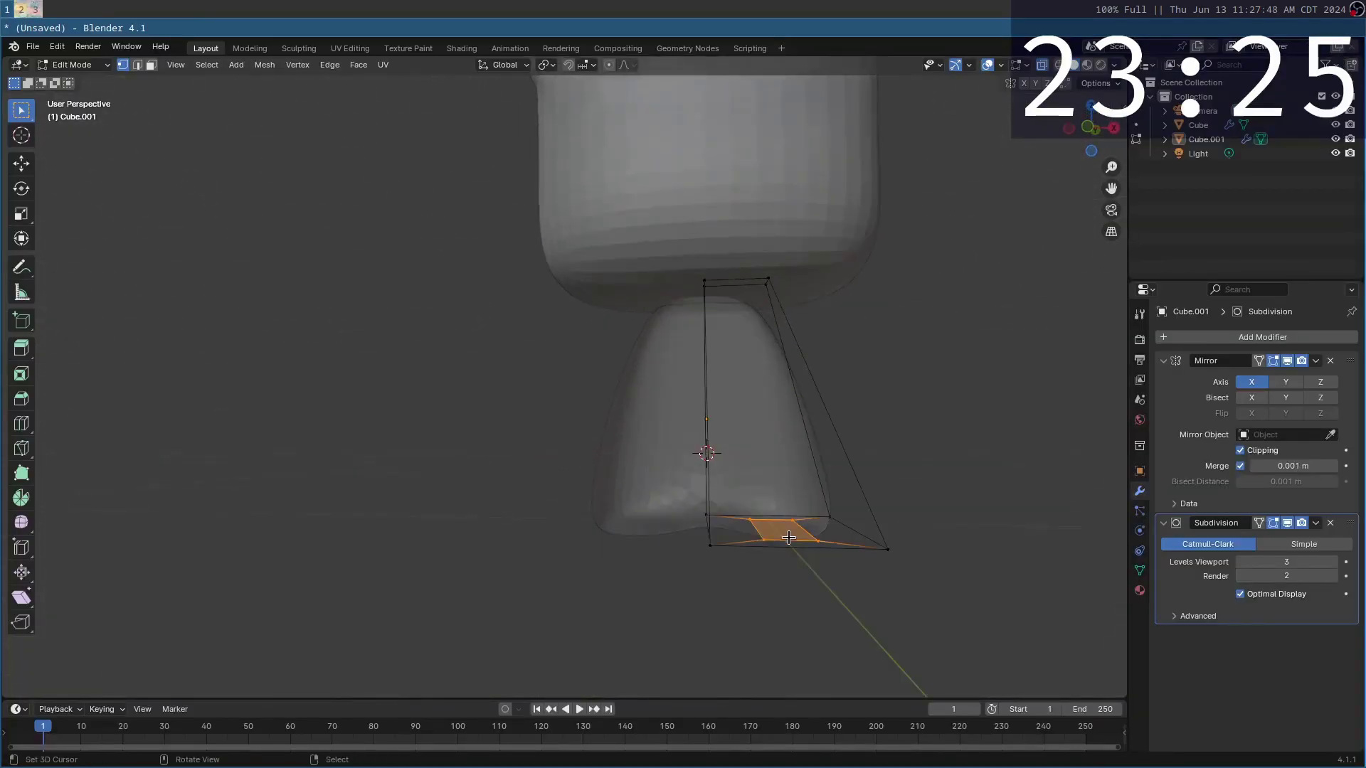
scroll(788, 537, "up", 2)
key("e")
right_click(817, 697)
key("ctrl+z")
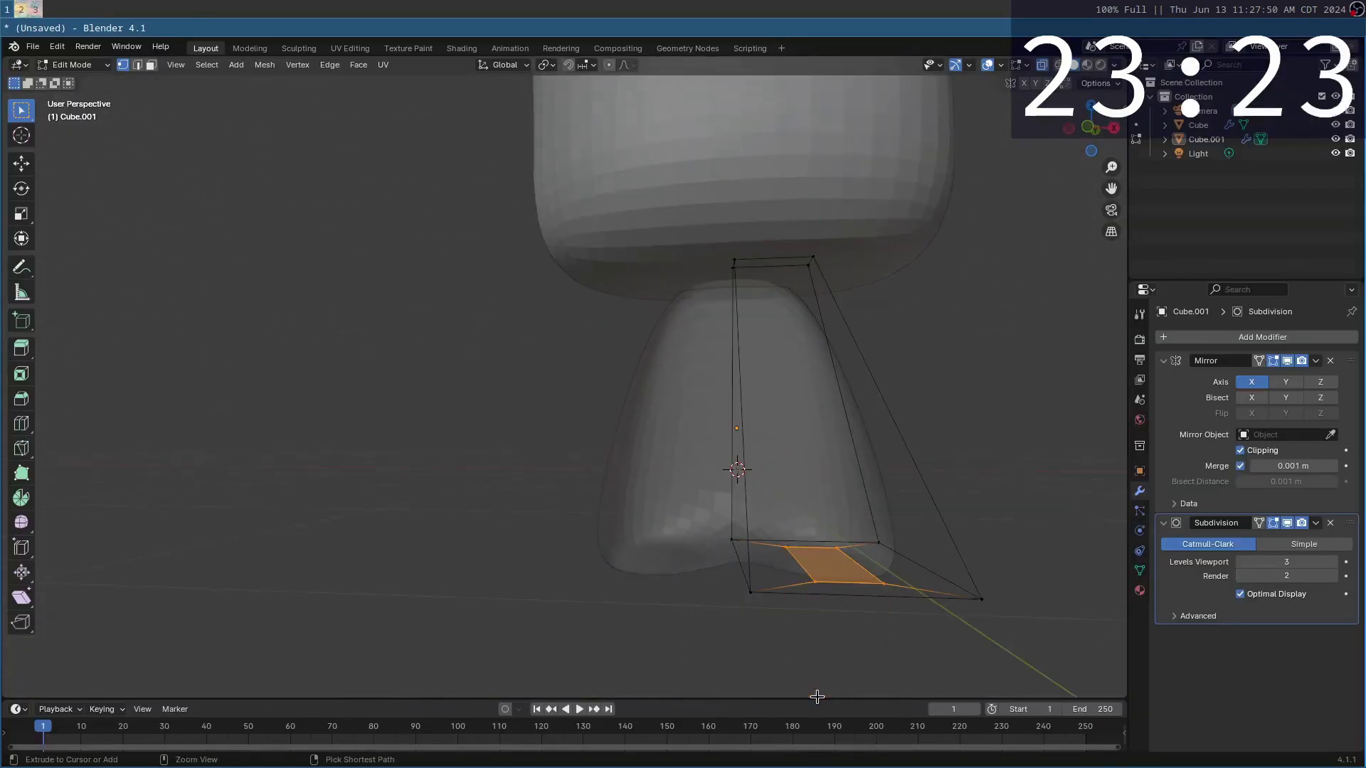
Inset the body's bottom face and move the inset face down along Z to form the mirrored legs.
key("i")
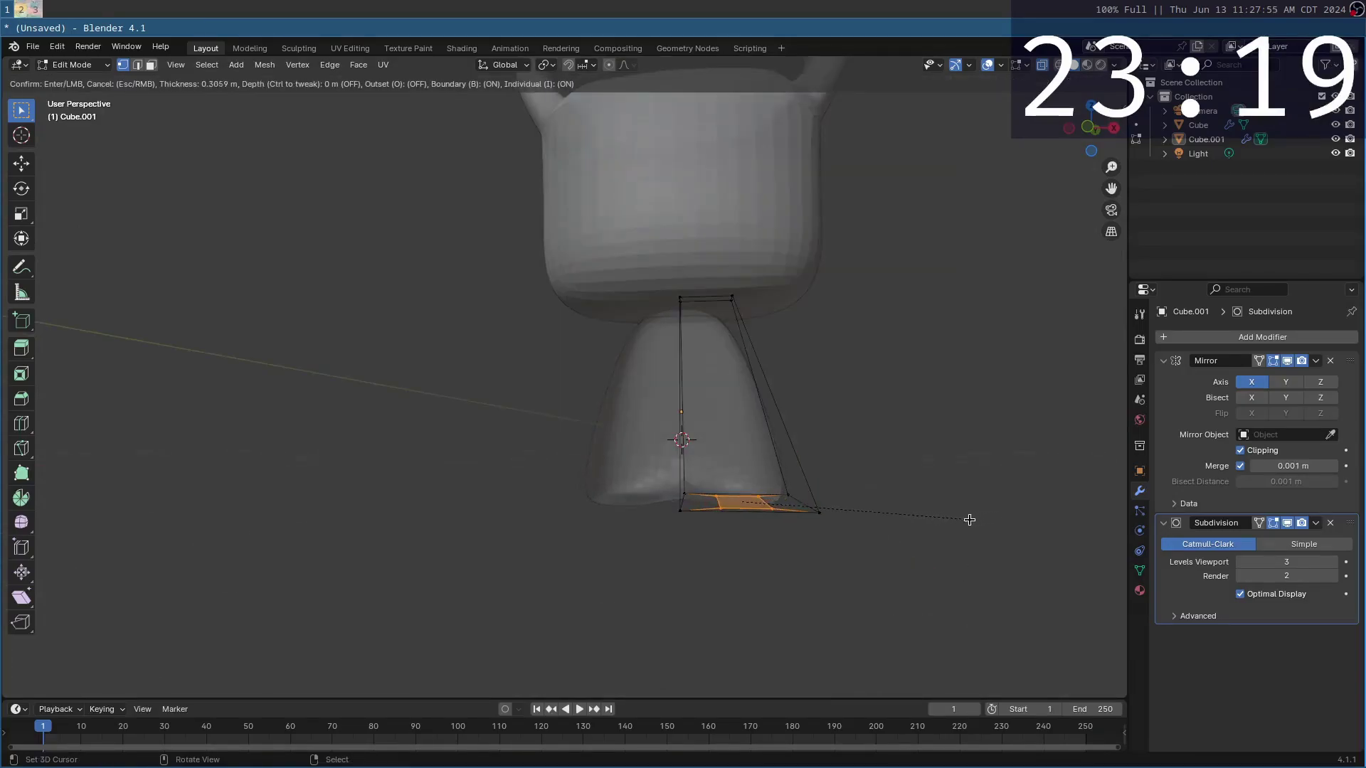
left_click(966, 530)
key("g")
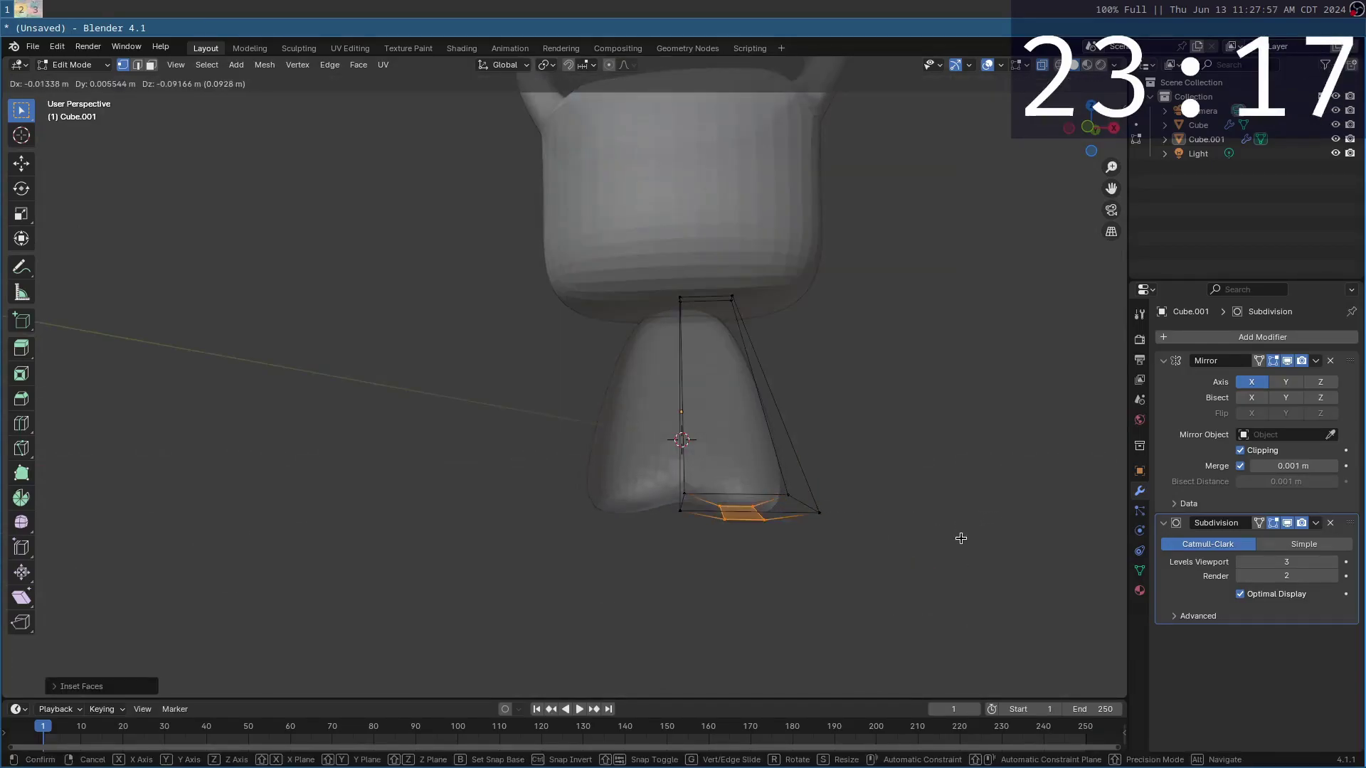
key("z")
left_click(958, 570)
Crease the bottom center edge between the legs by about 0.71.
middle_click_drag(958, 569, 724, 543)
left_click(725, 543)
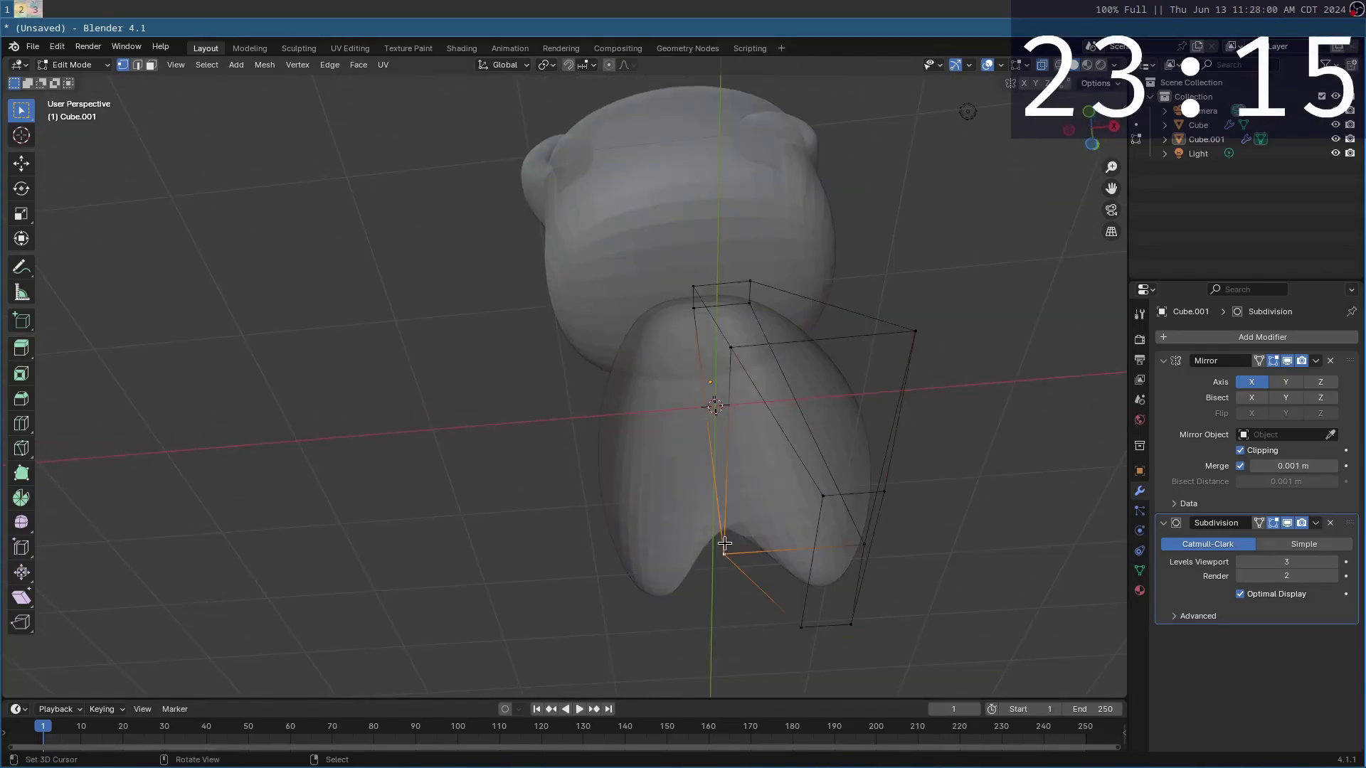
left_click(732, 368, "shift")
key("shift+e")
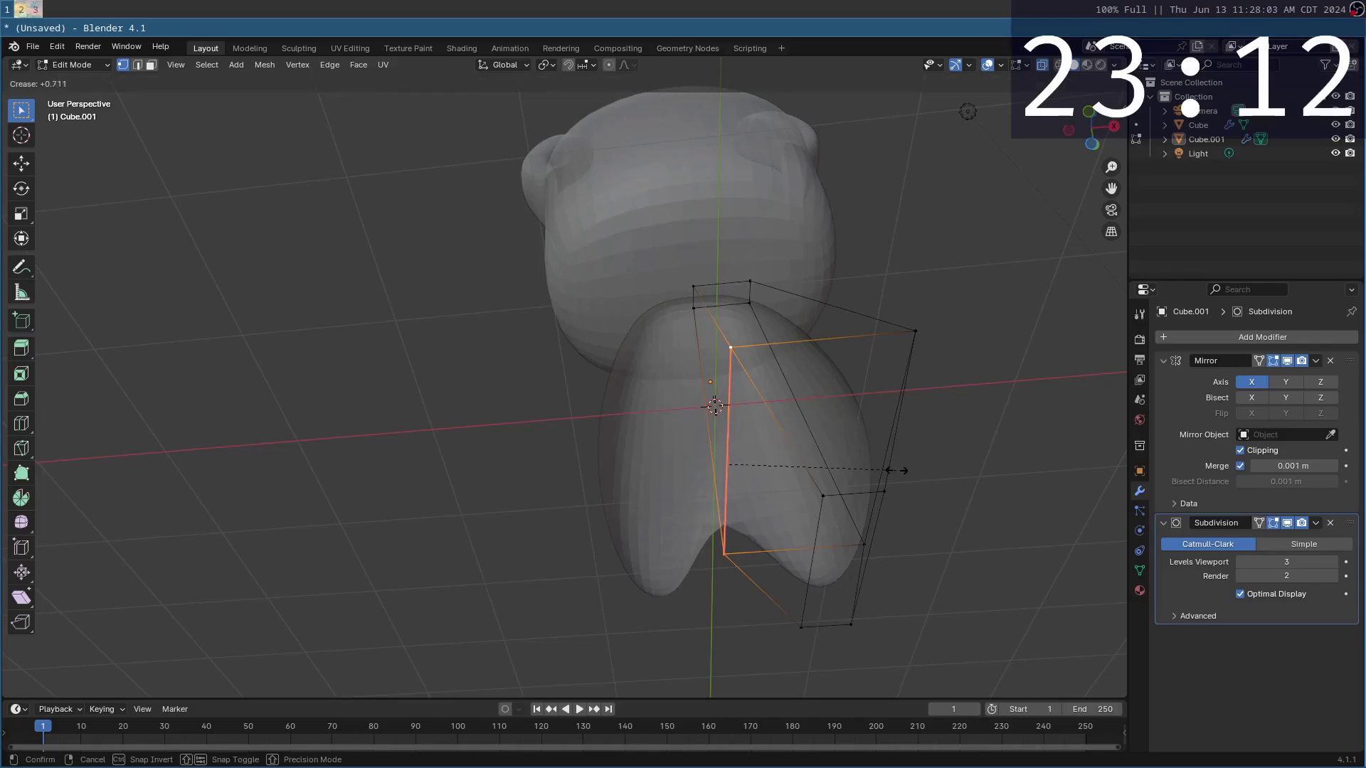
left_click(897, 471)
middle_click_drag(895, 471, 887, 487)
middle_click_drag(868, 520, 875, 548)
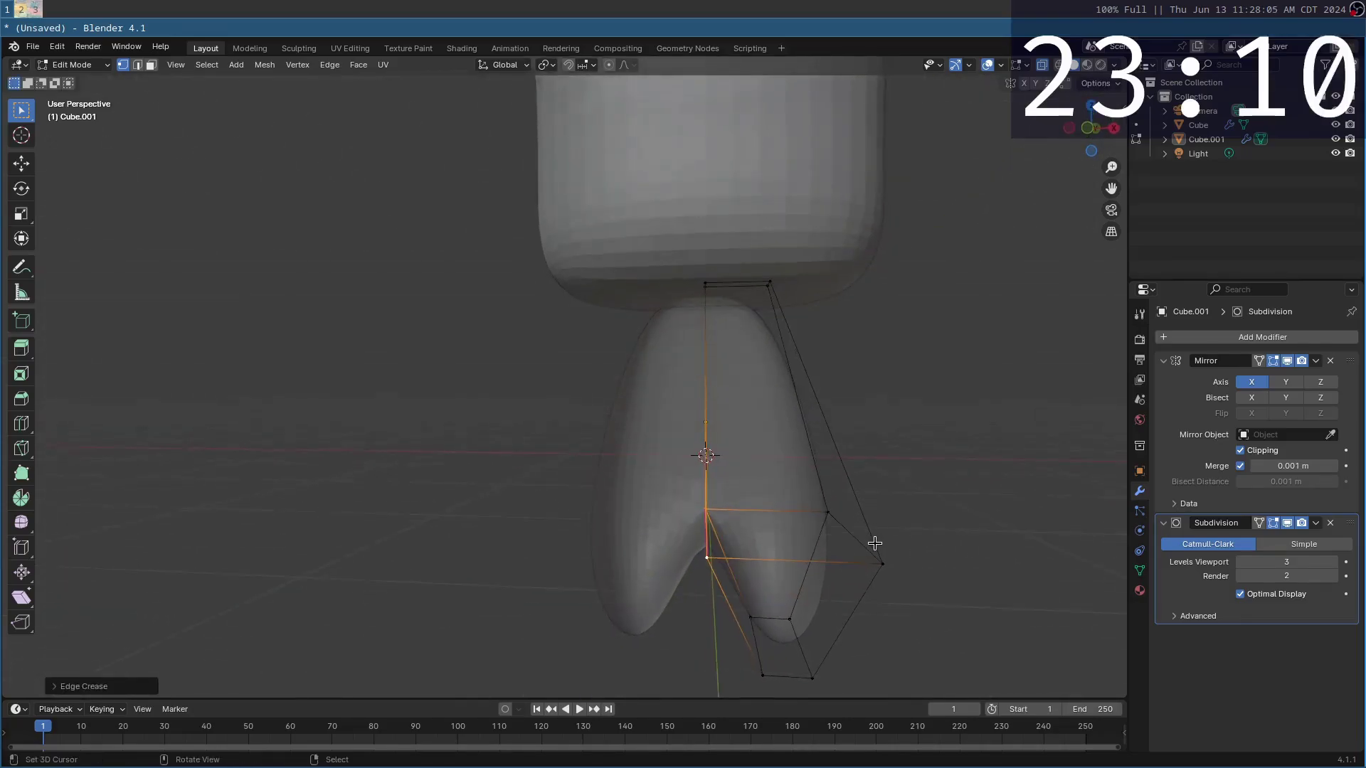
Scale down the bottom face of the leg.
left_click_drag(875, 548, 823, 503)
middle_click_drag(823, 503, 644, 650)
key("s")
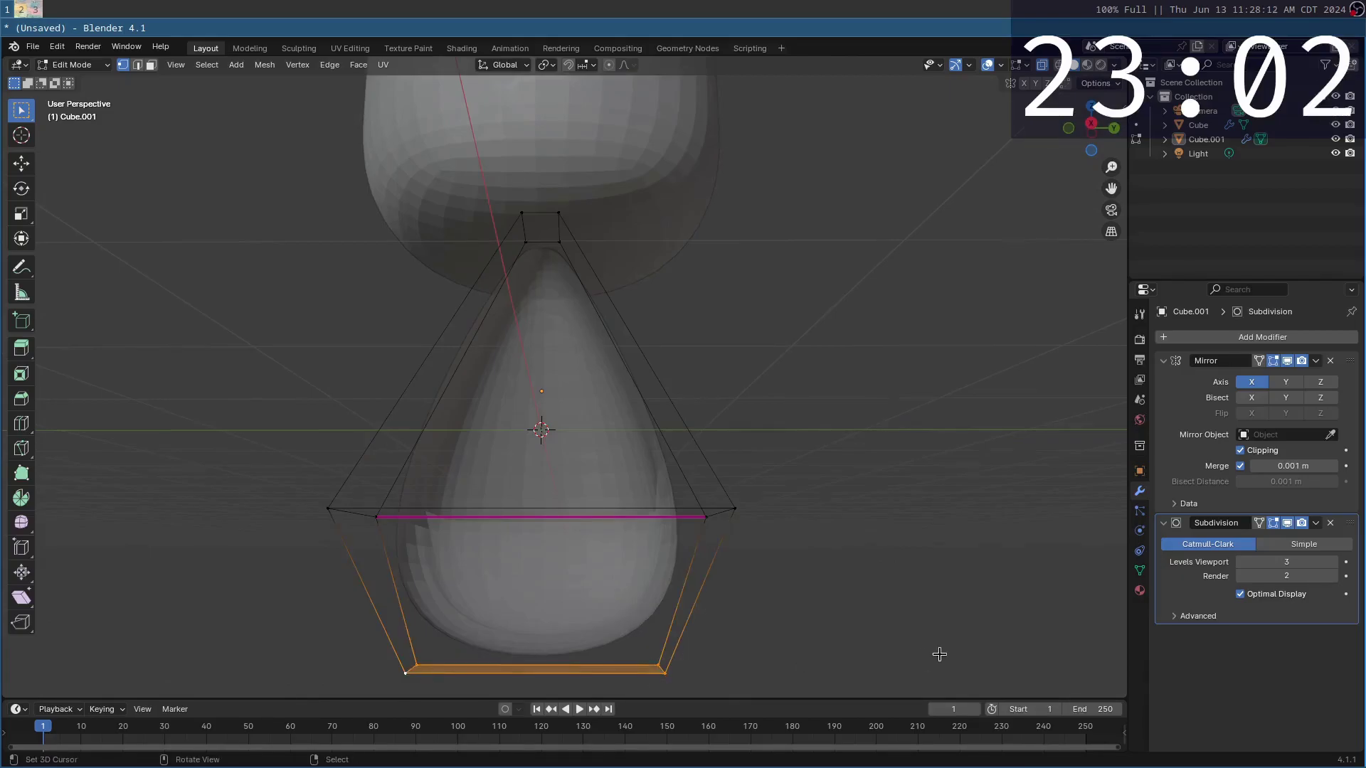
middle_click_drag(814, 650, 650, 601)
left_click(757, 599)
Add a loop cut around the leg, scale the new loop overall, and widen it along X.
key("ctrl+r")
left_click(647, 579)
key("s")
left_click(792, 557)
key("s")
key("x")
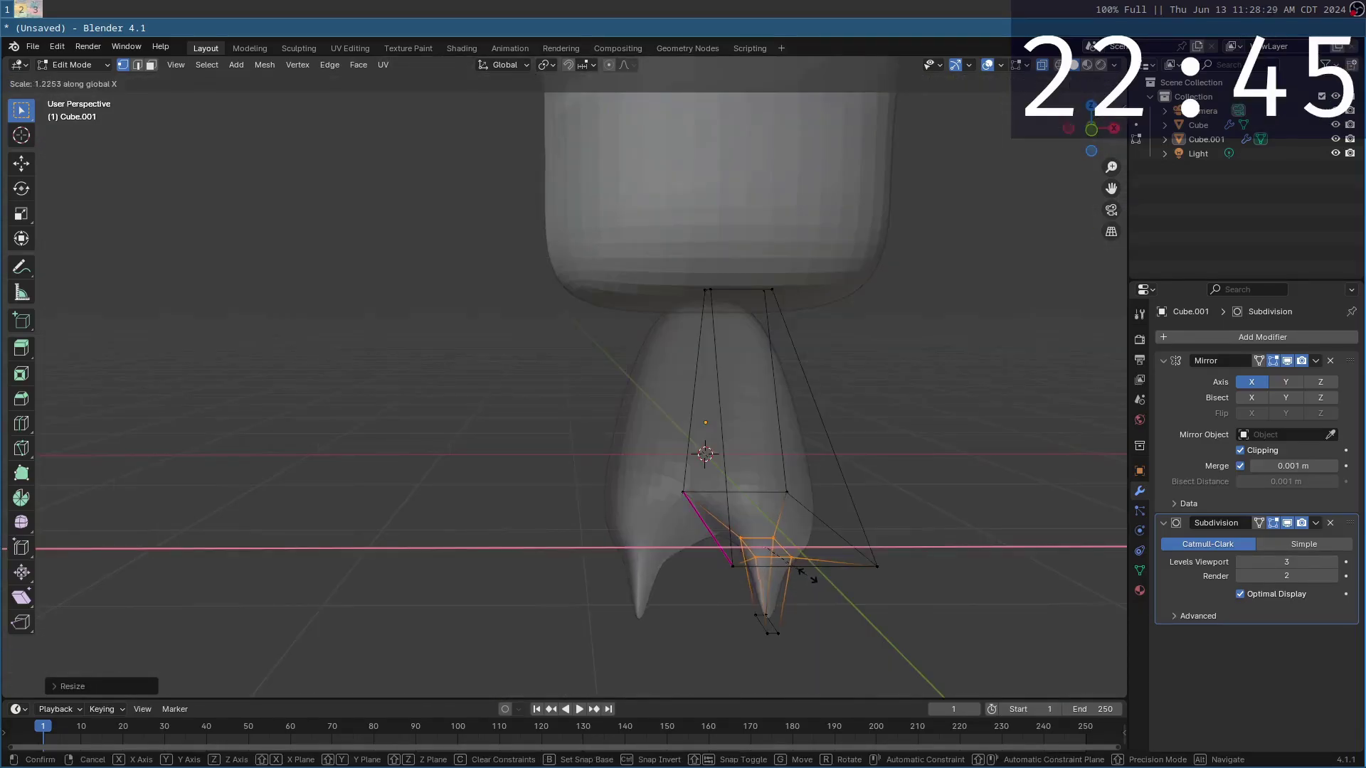
left_click(836, 567)
left_click(776, 663)
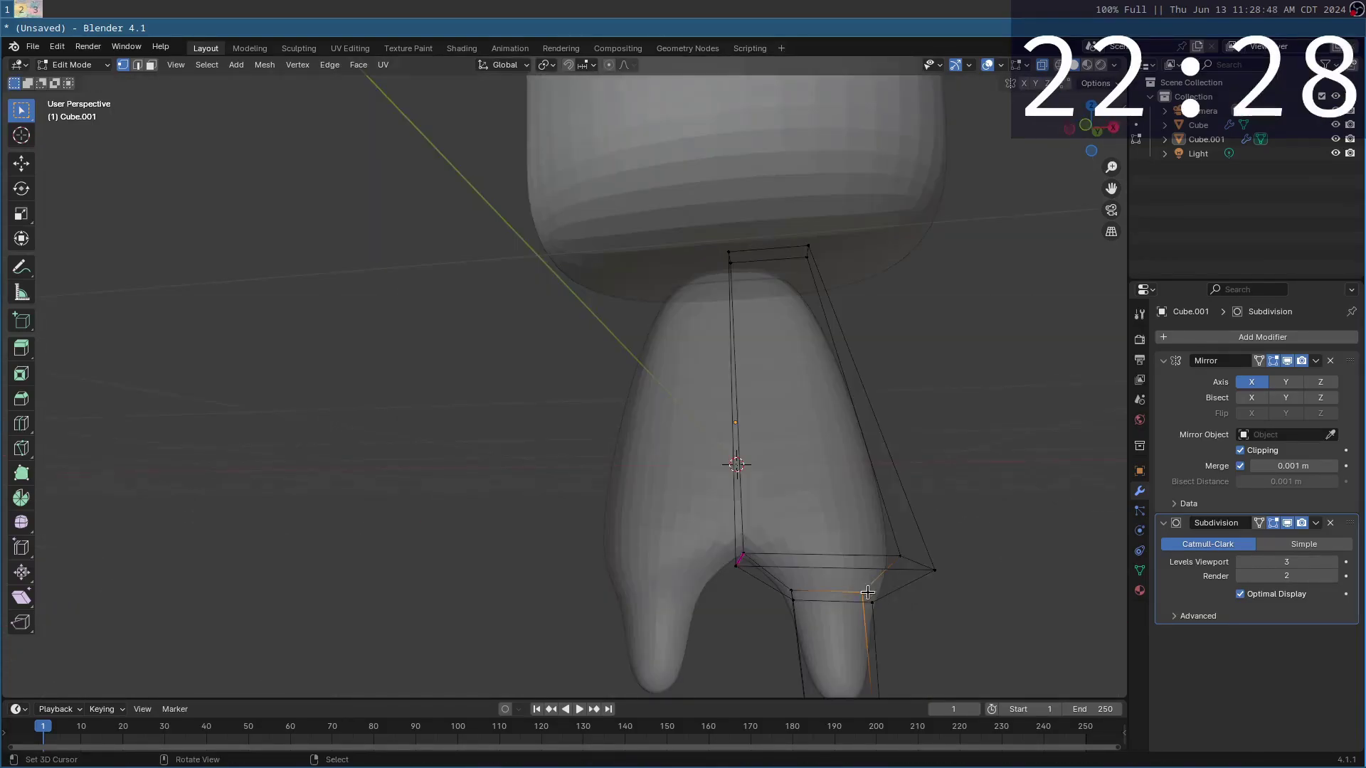
Check the reference image in the browser, and in Blender's front view move the whole leg outward by about 0.23 m.
left_click(862, 593)
key("c")
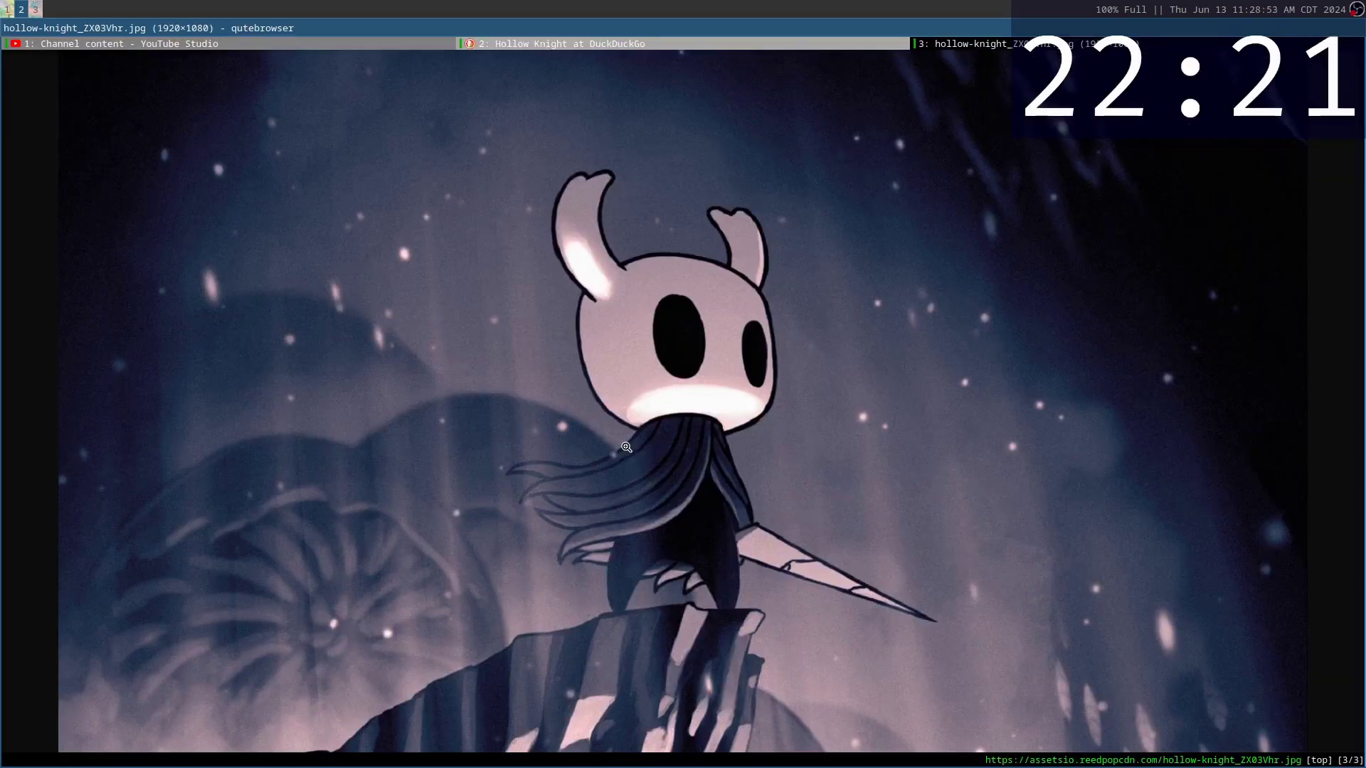
key("super+1")
left_click_drag(836, 660, 768, 665)
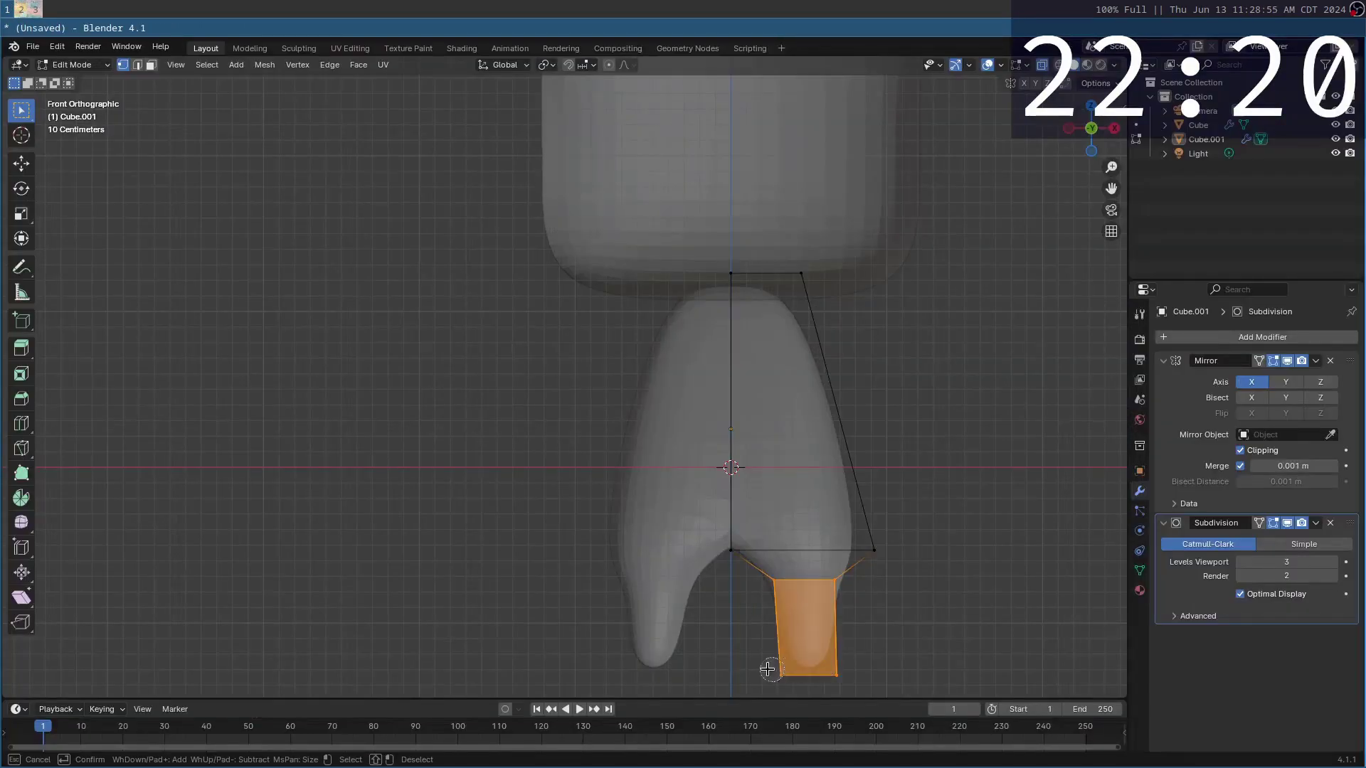
key("Escape")
key("g")
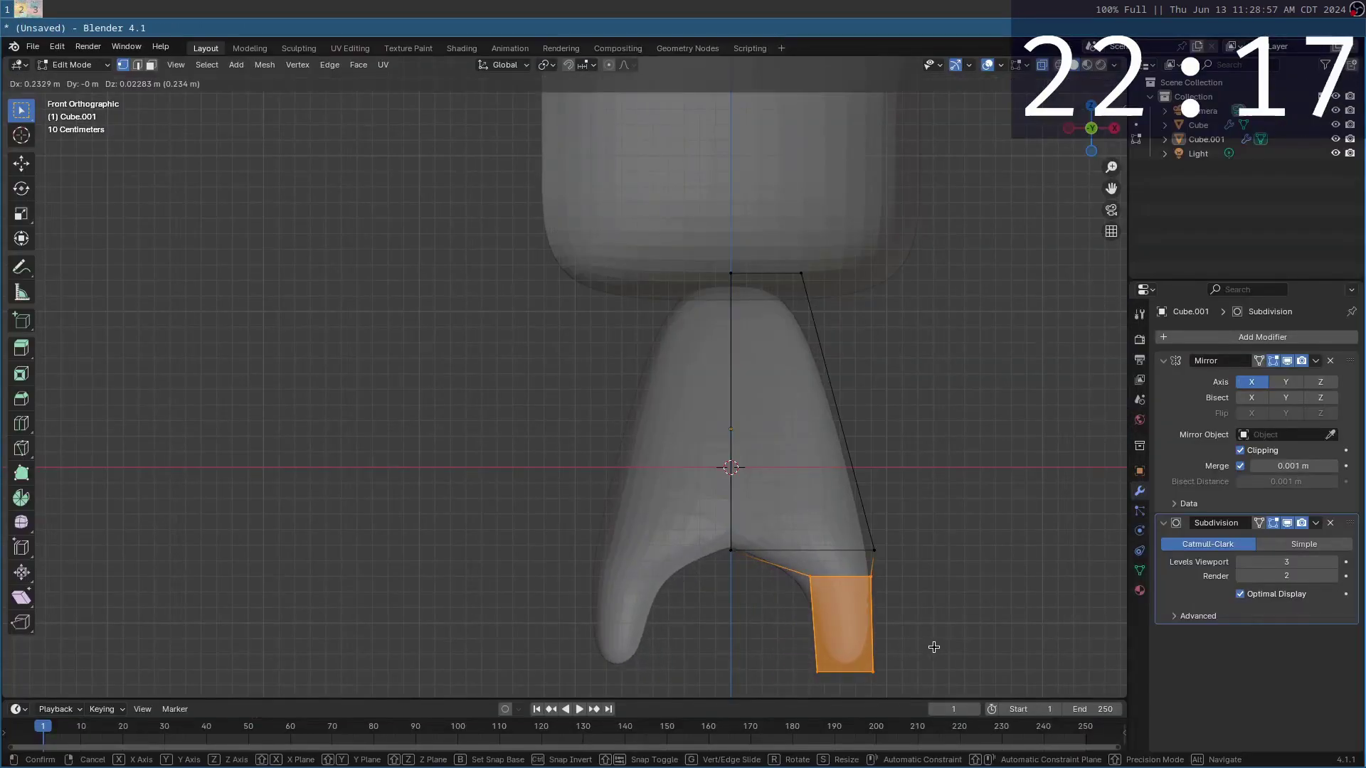
left_click(934, 647)
Reposition the center vertices between the legs and the outer vertices above the leg in the front view.
left_click(732, 552)
left_click(908, 569)
key("c")
key("g")
key("Return")
left_click(874, 550)
key("g")
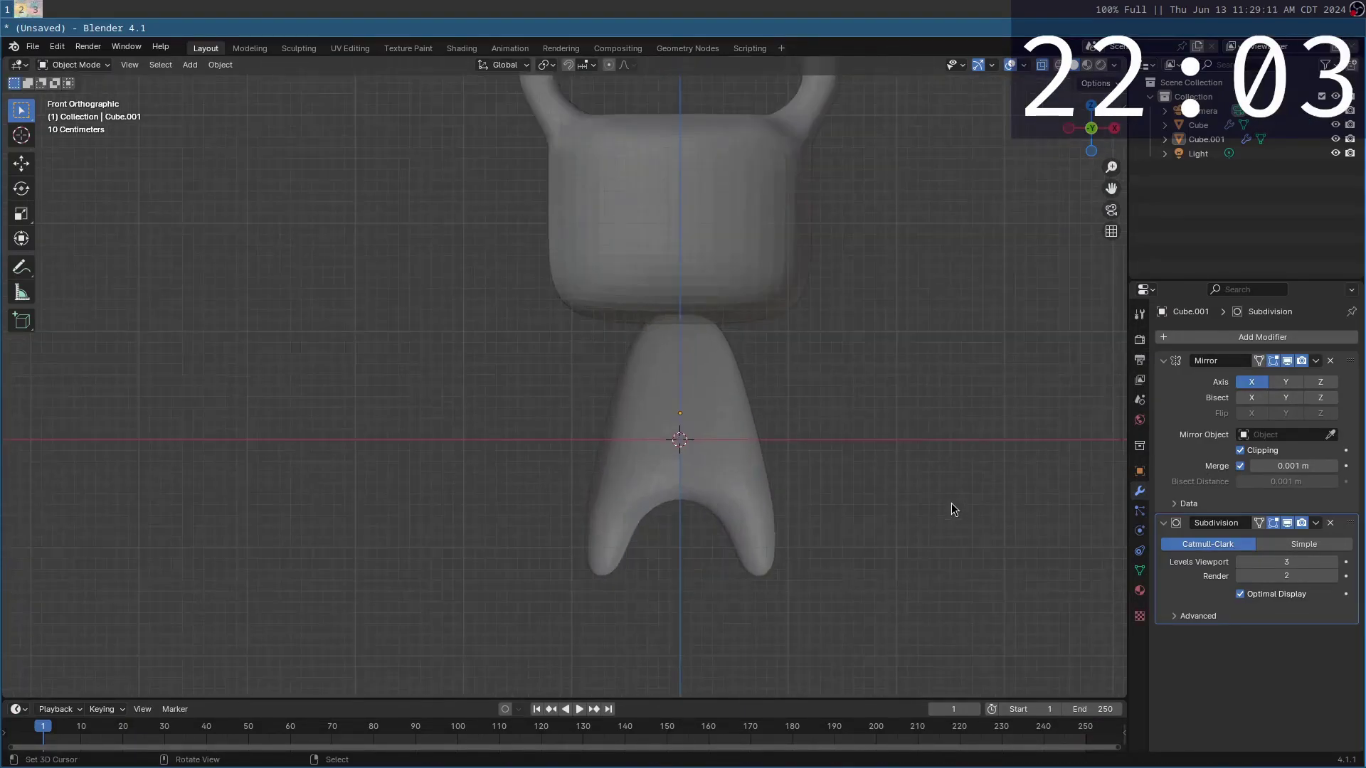
View the Hollow Knight reference image in the browser and, back in Blender, start adding a new object.
key("alt+Tab")
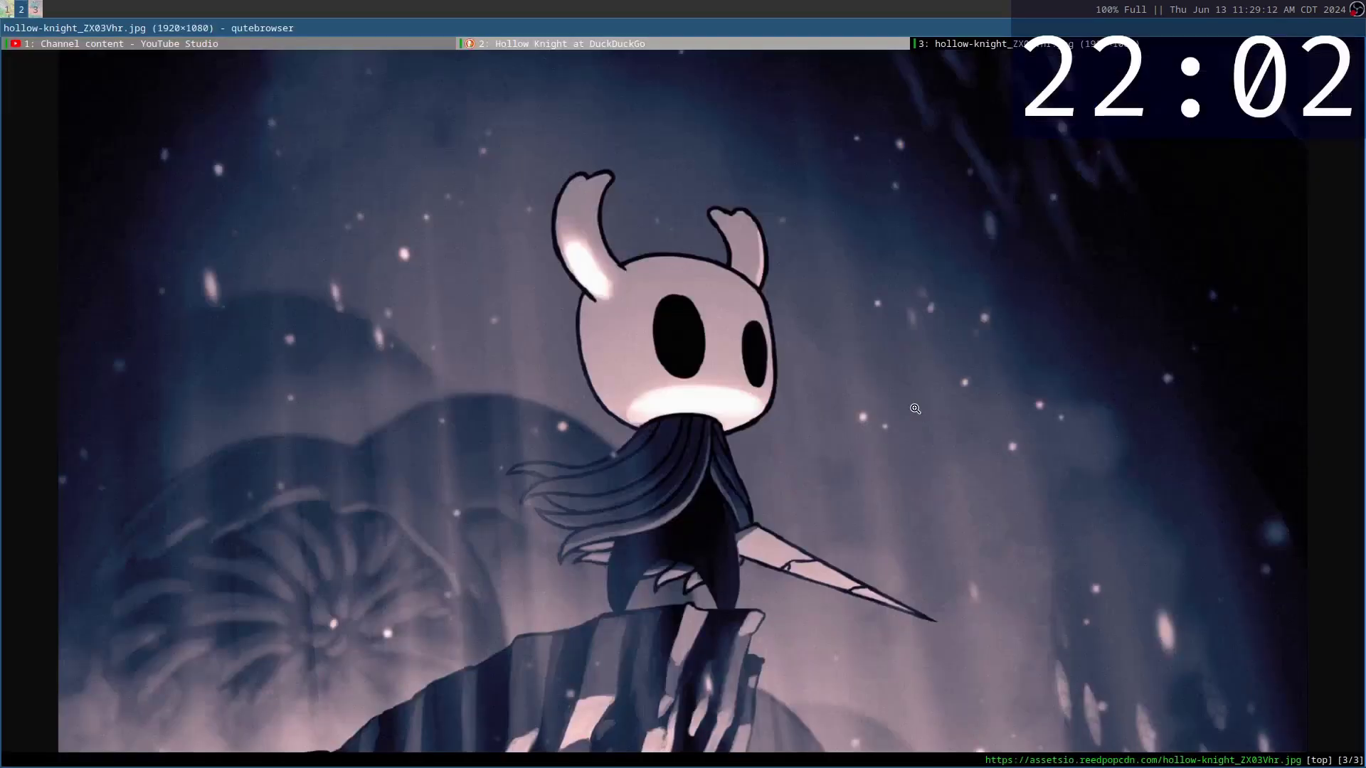
key("alt+Tab")
scroll(822, 325, "up", 3)
key("shift+a")
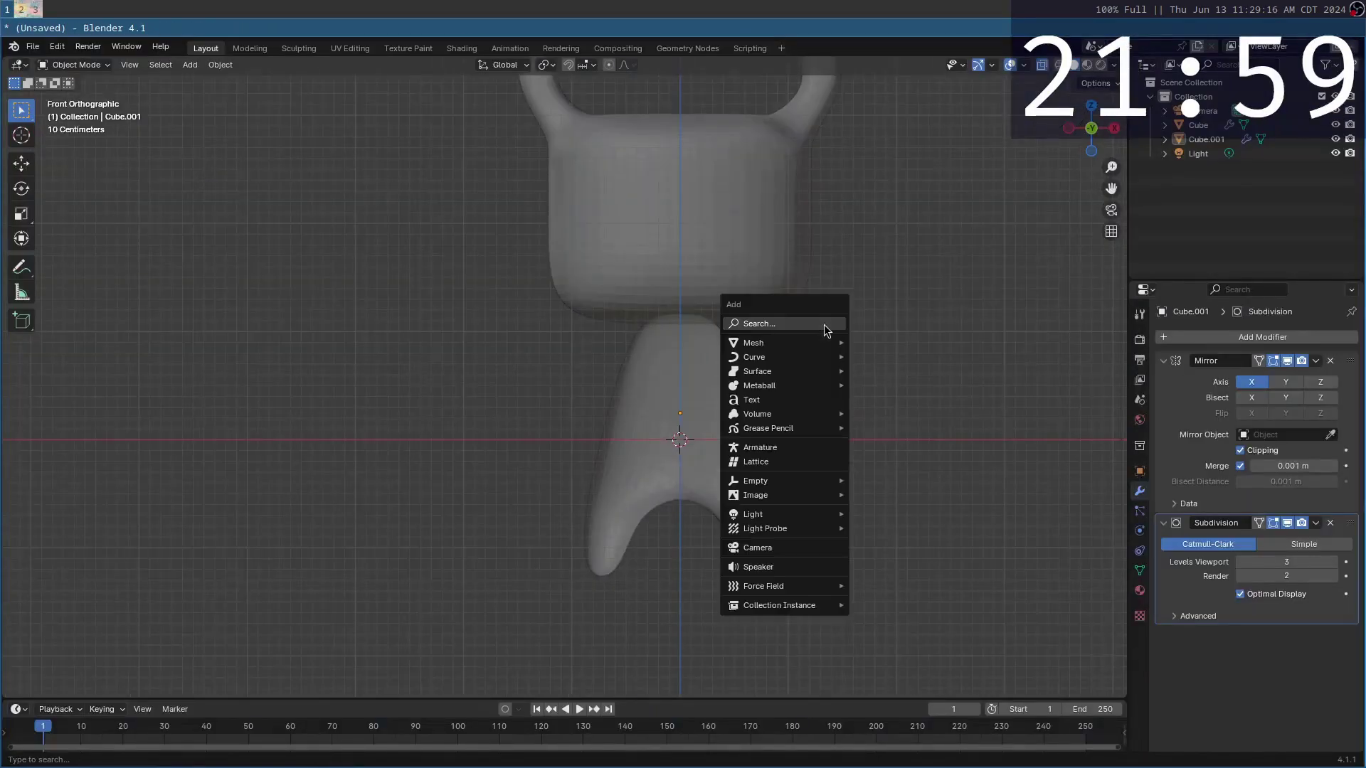